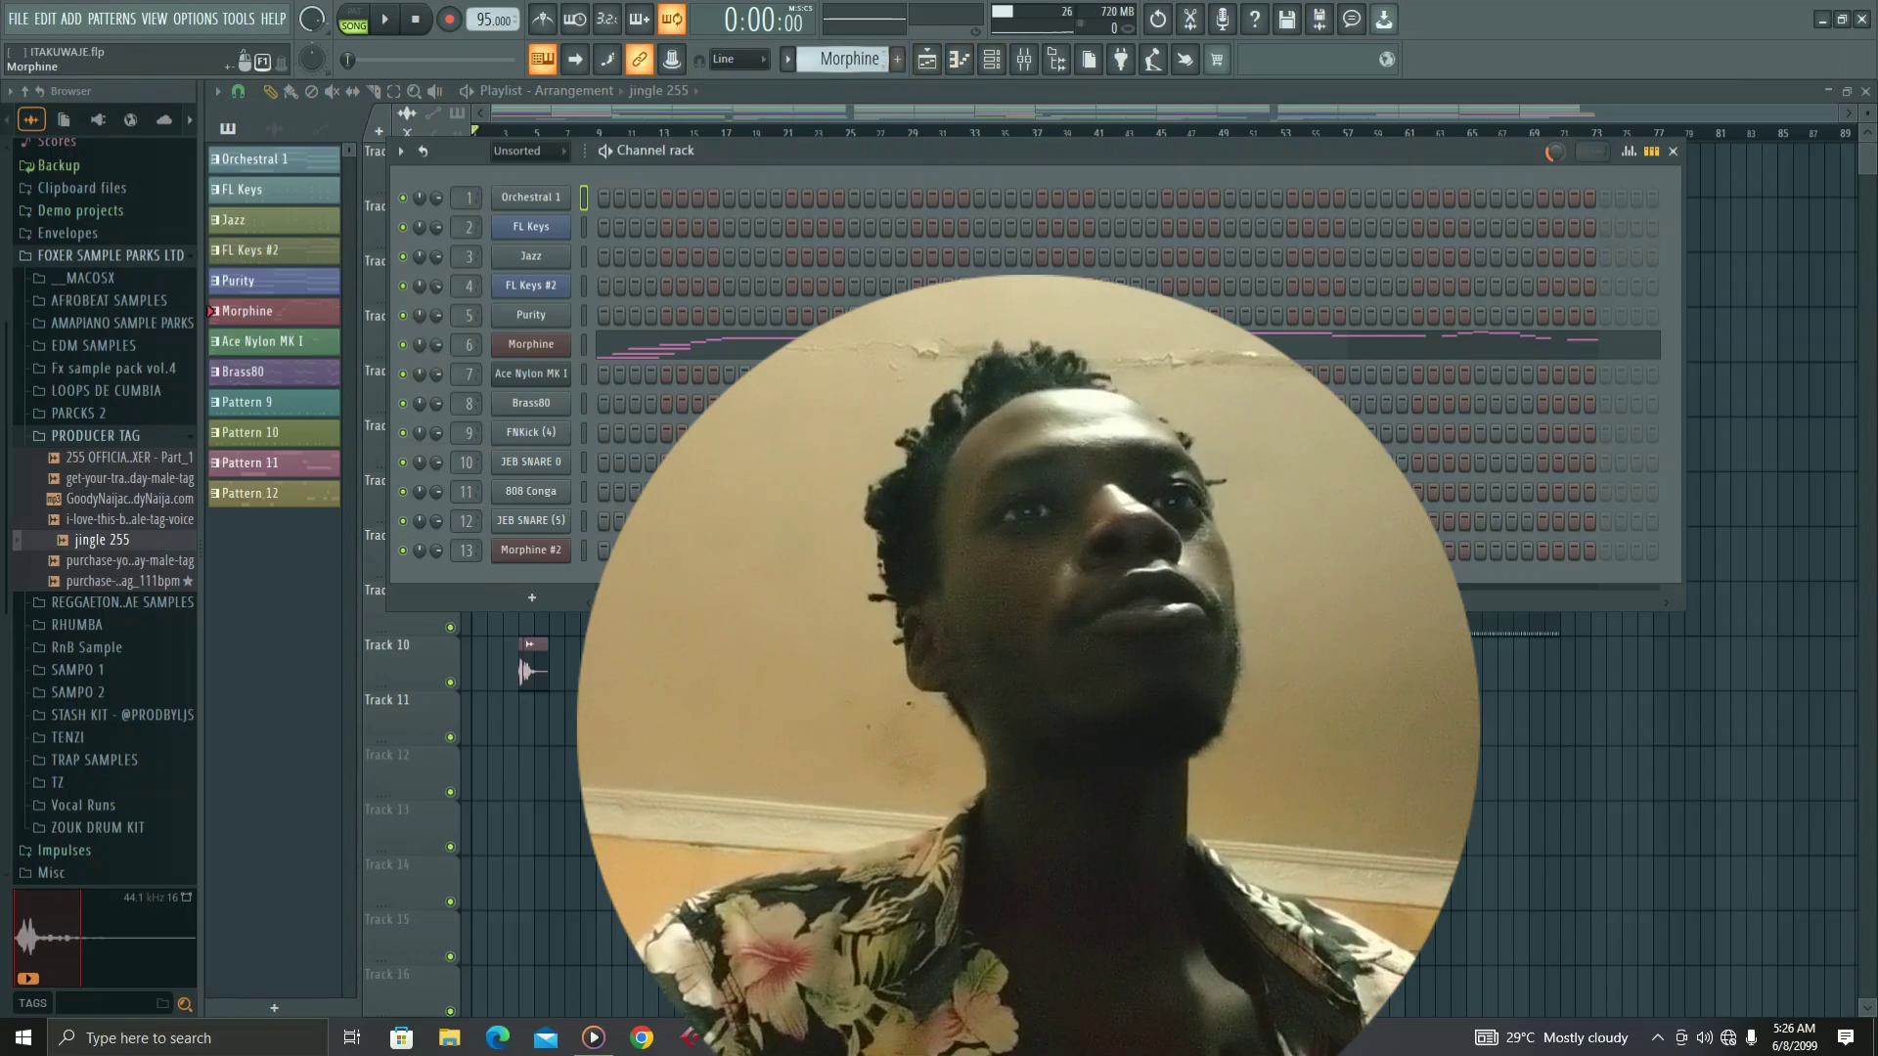
Open the Orchestral 1 pattern's notes in the piano roll and view the channel's Sytrus instrument
click(274, 159)
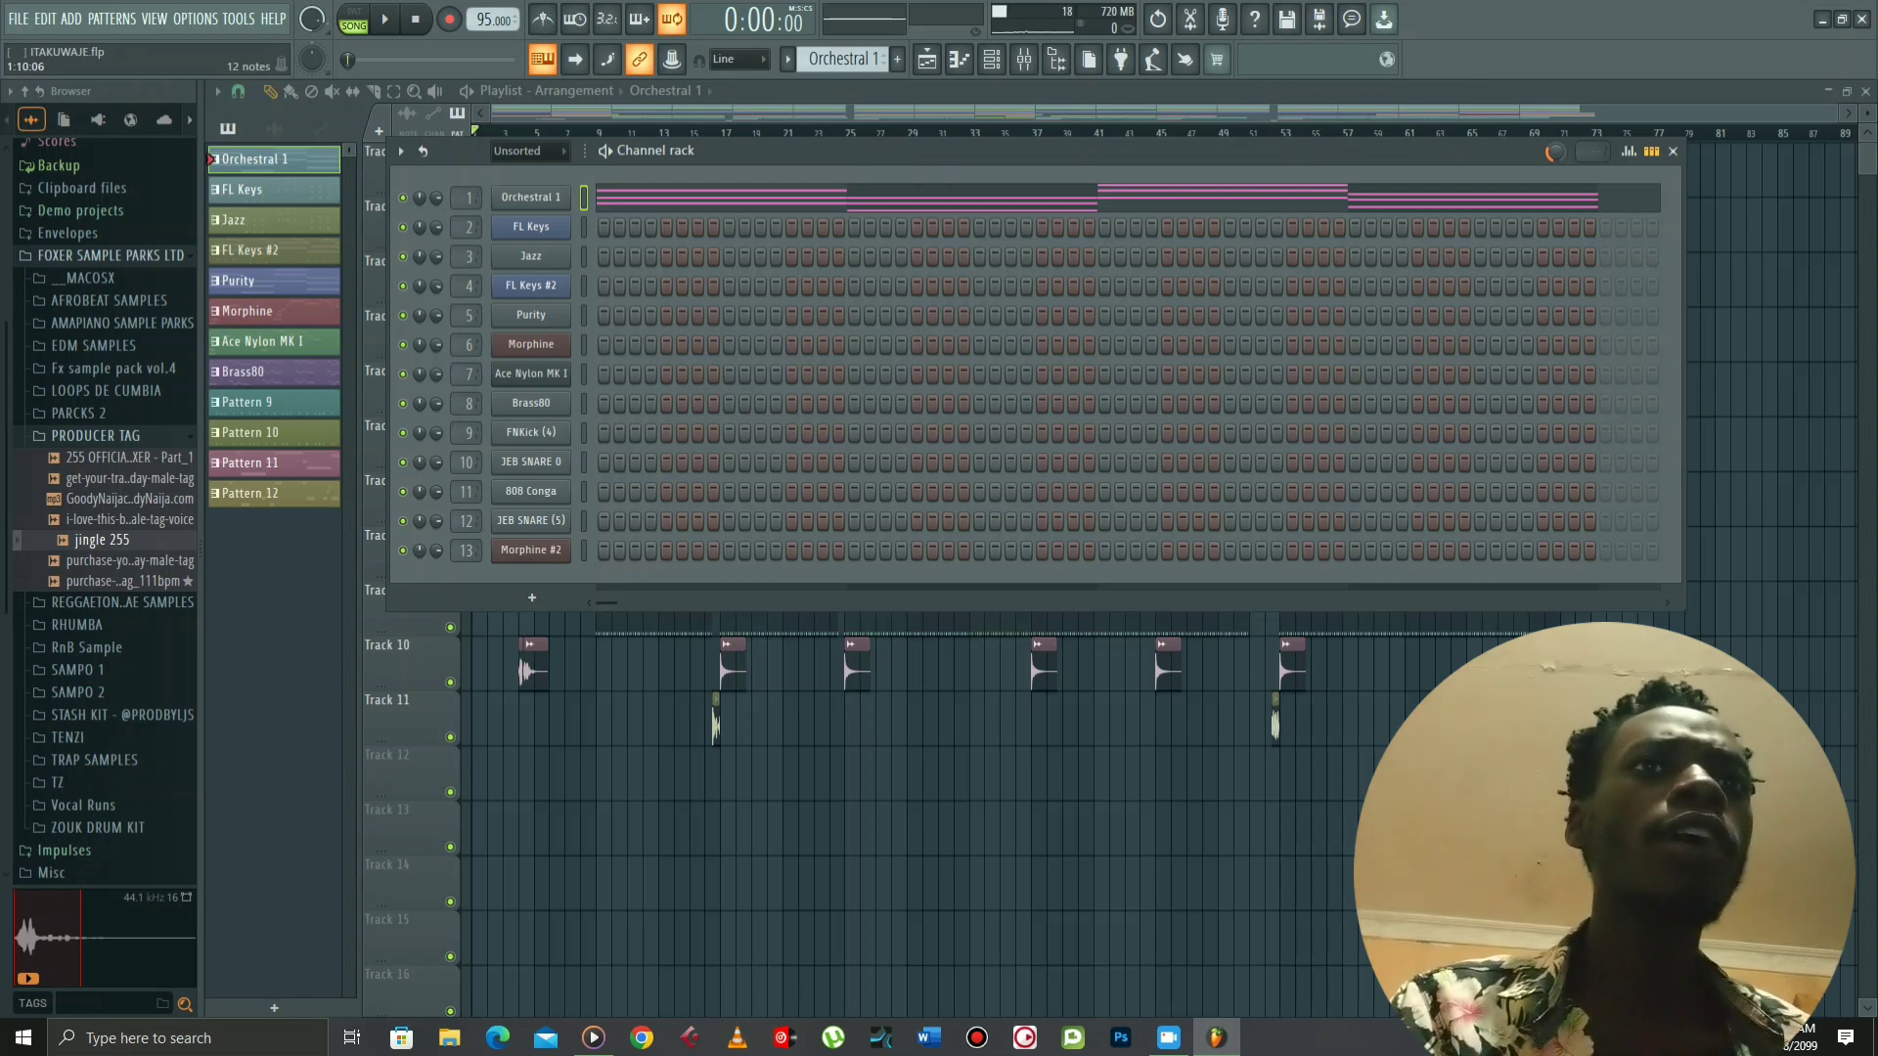
click(743, 197)
scroll(1066, 509, down, 3)
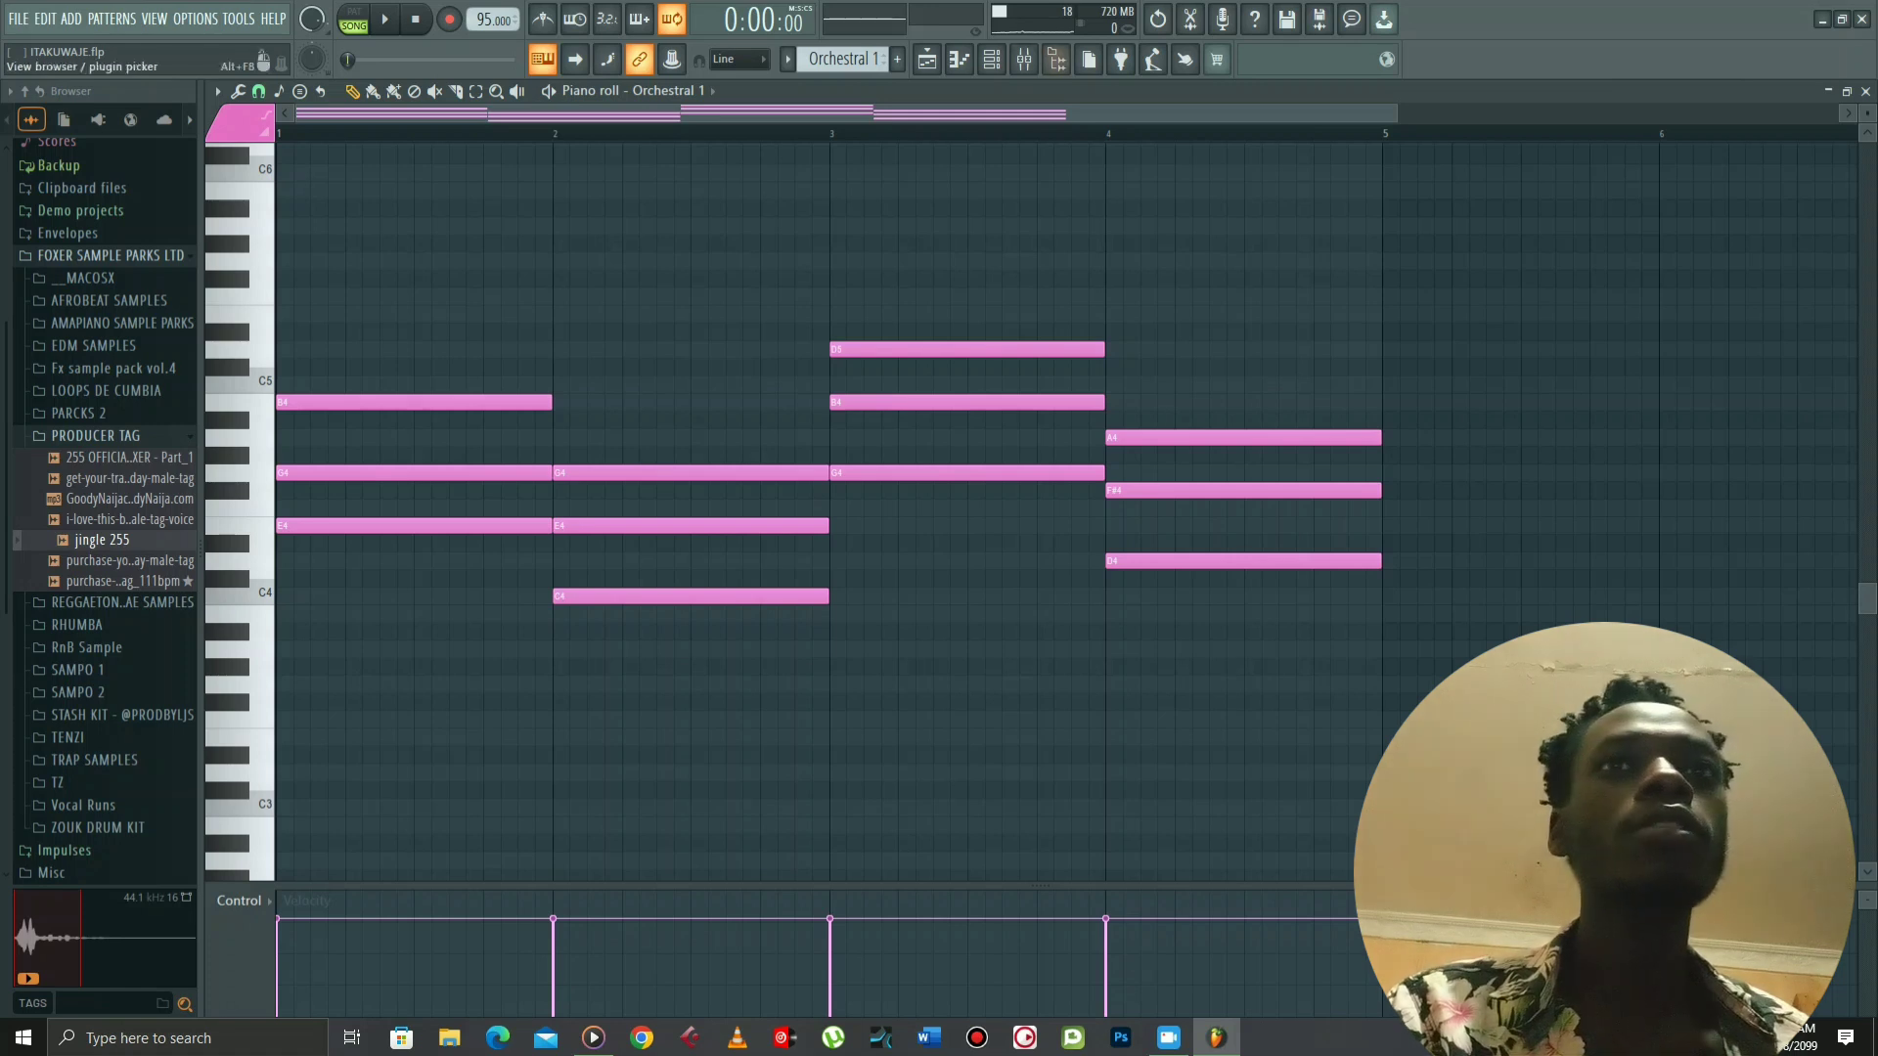
click(991, 60)
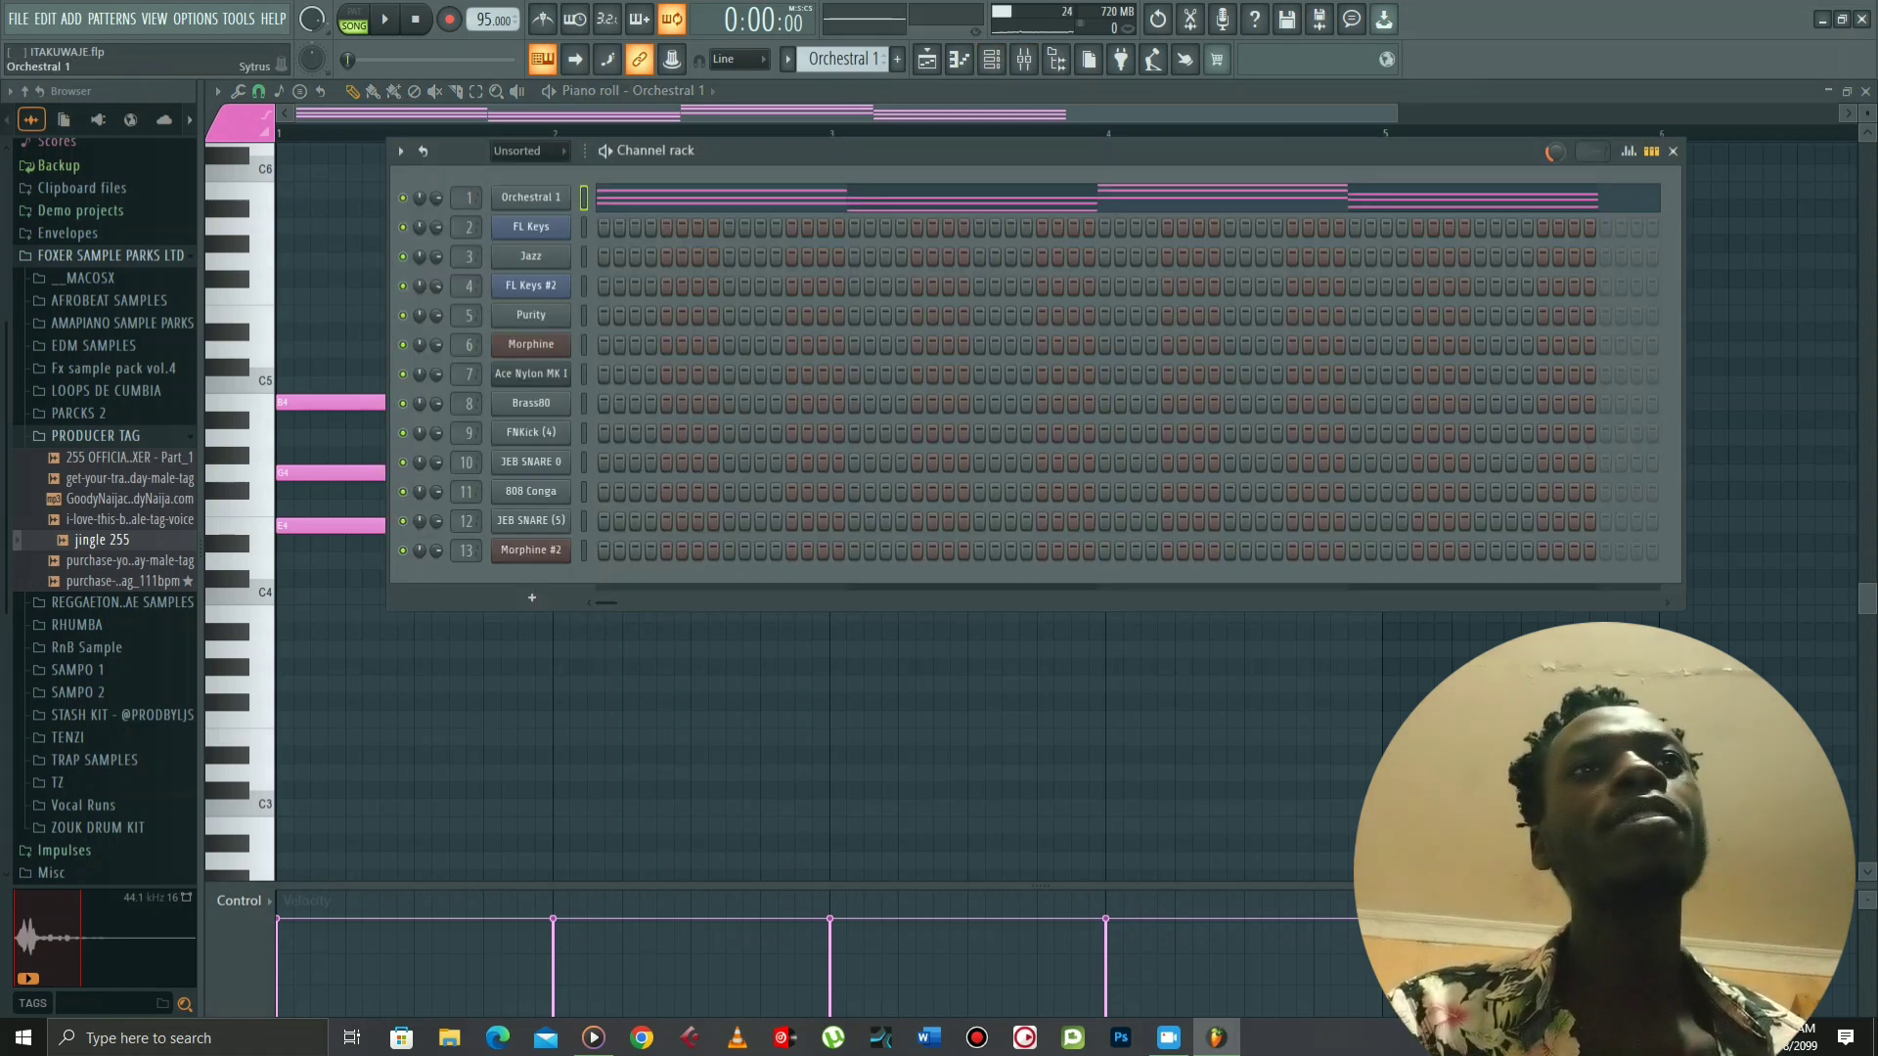
click(531, 198)
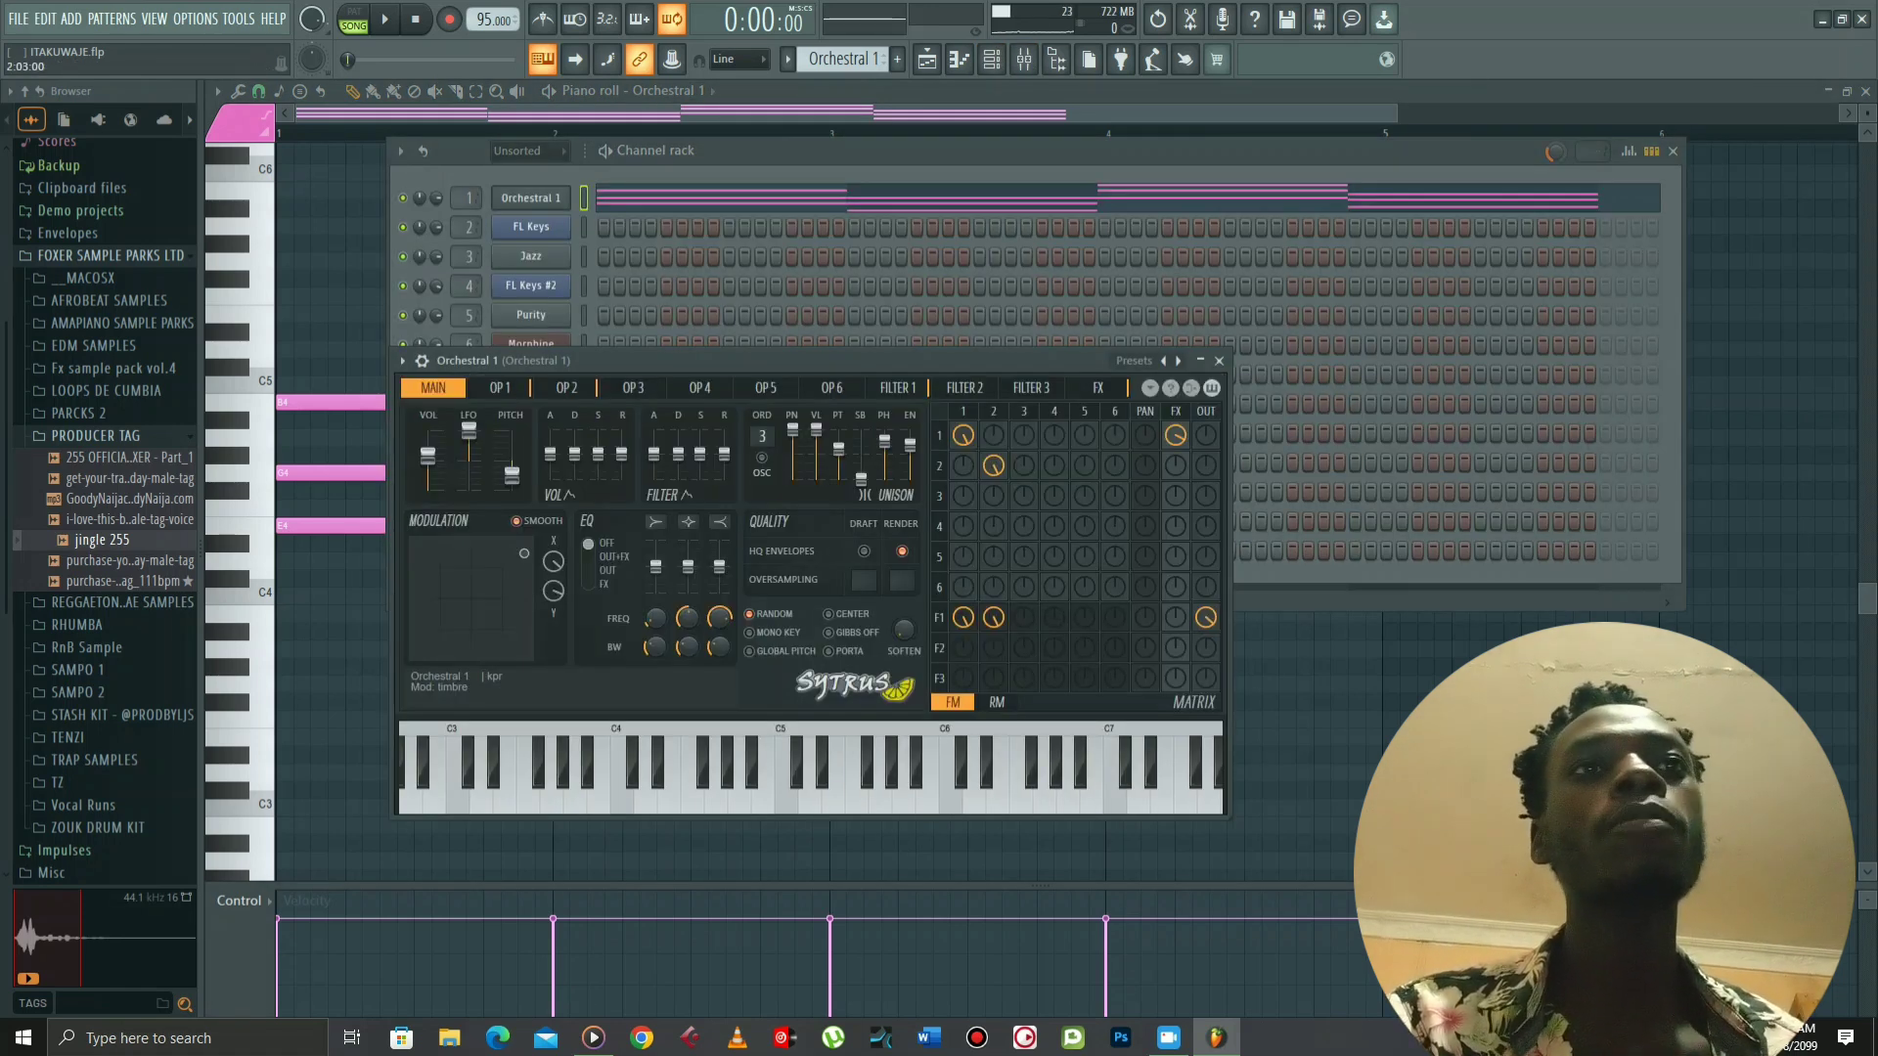
click(235, 278)
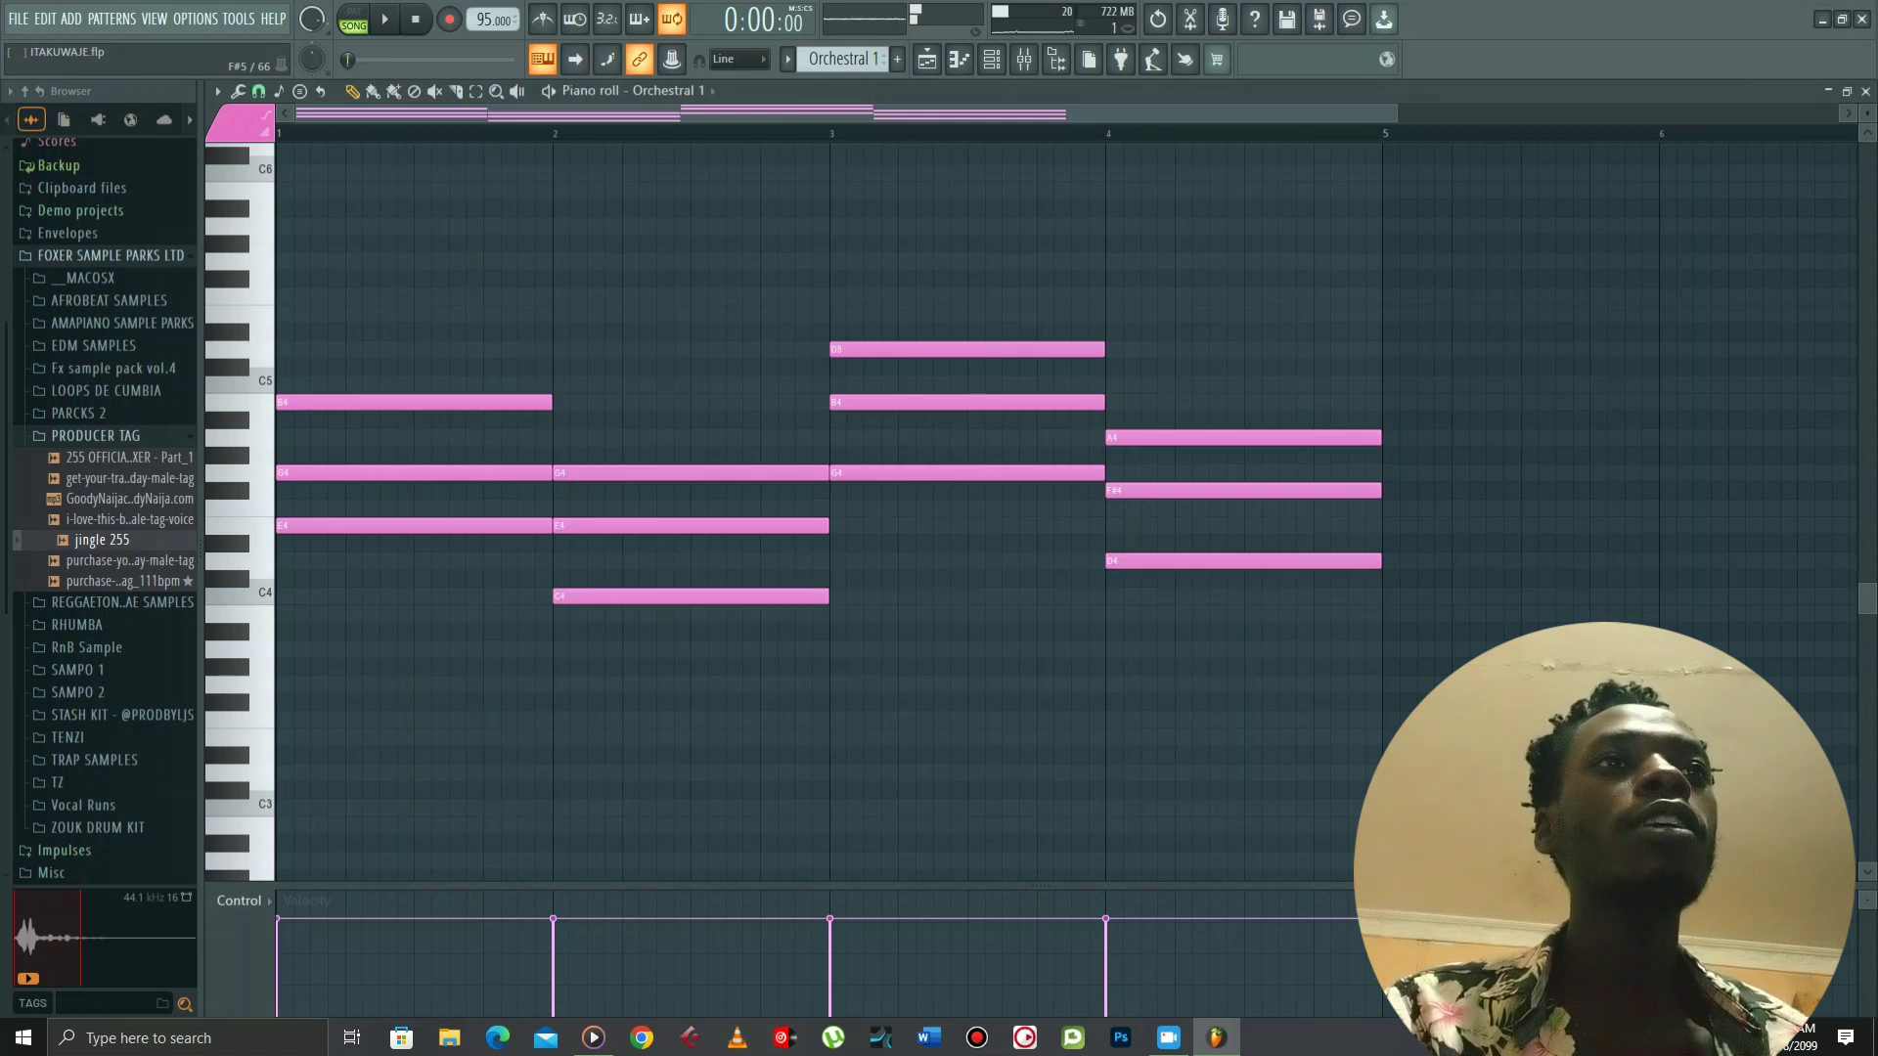
Play the Orchestral 1 chord pattern in pattern mode and stop the playback
key(space)
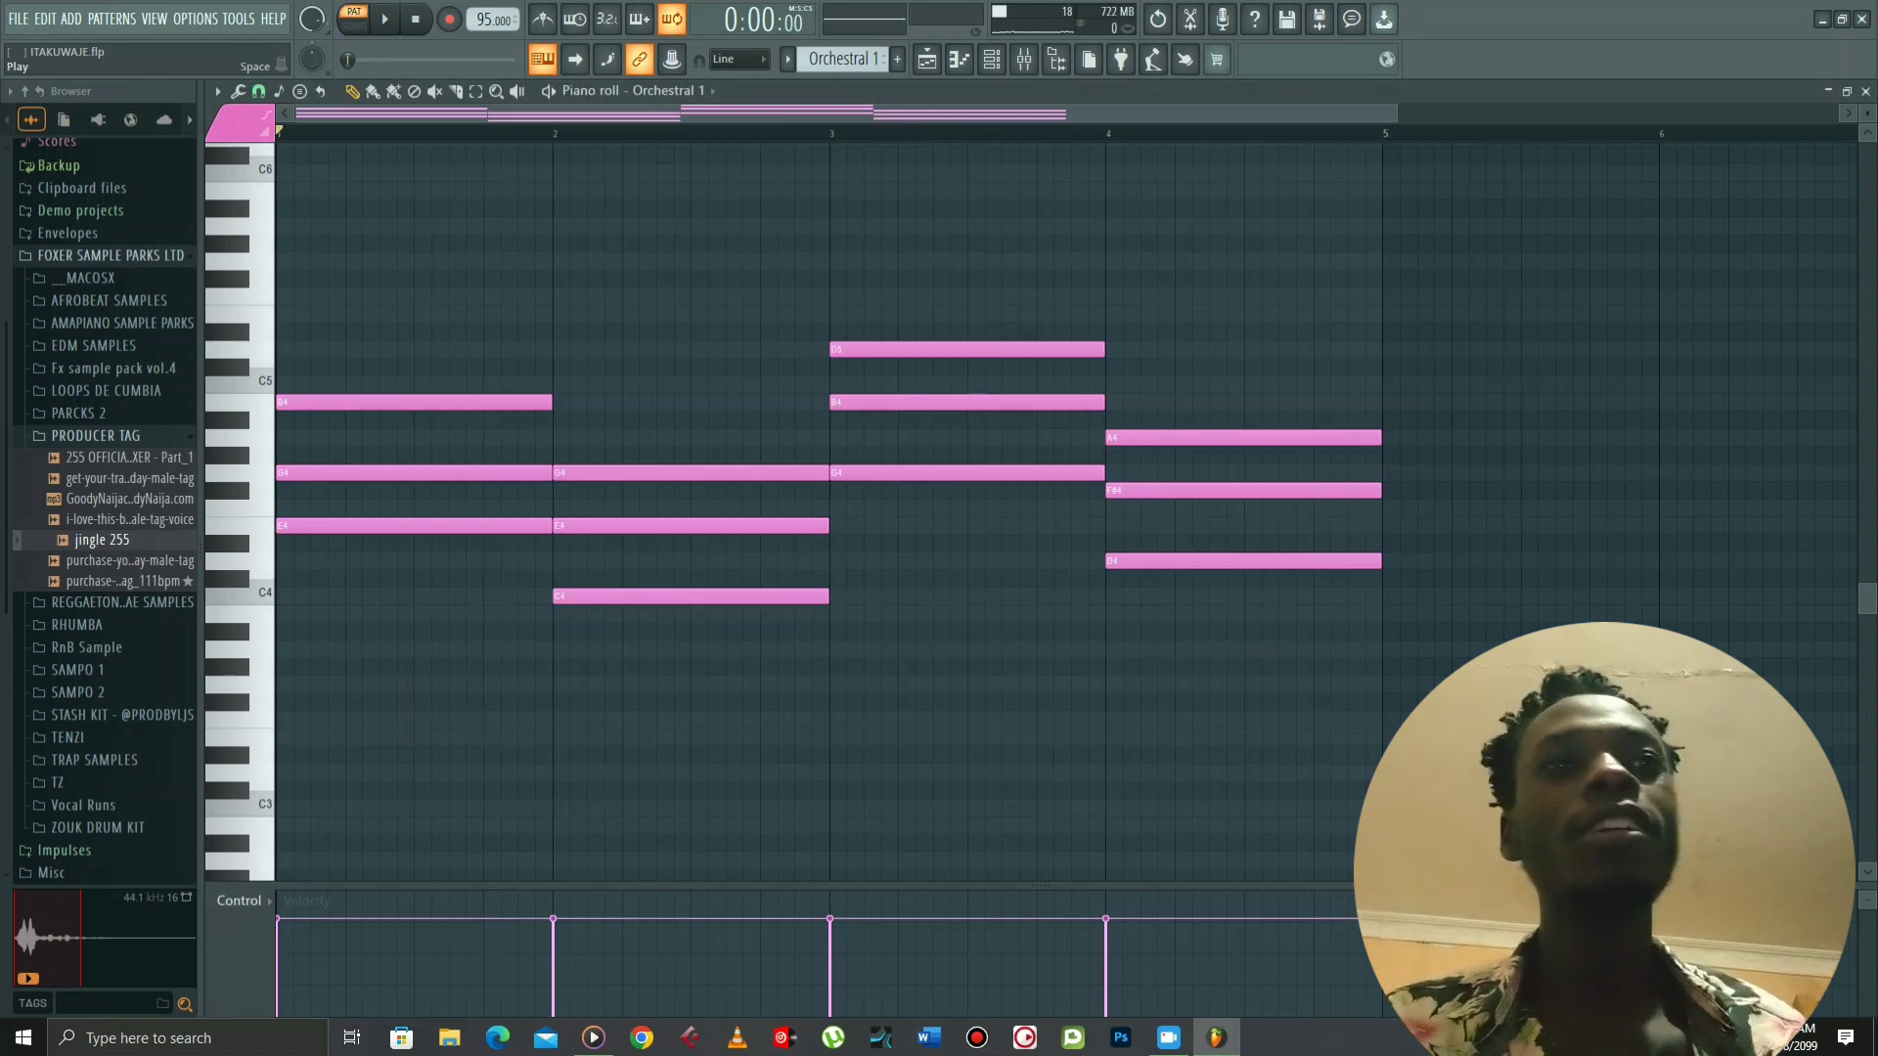
key(space)
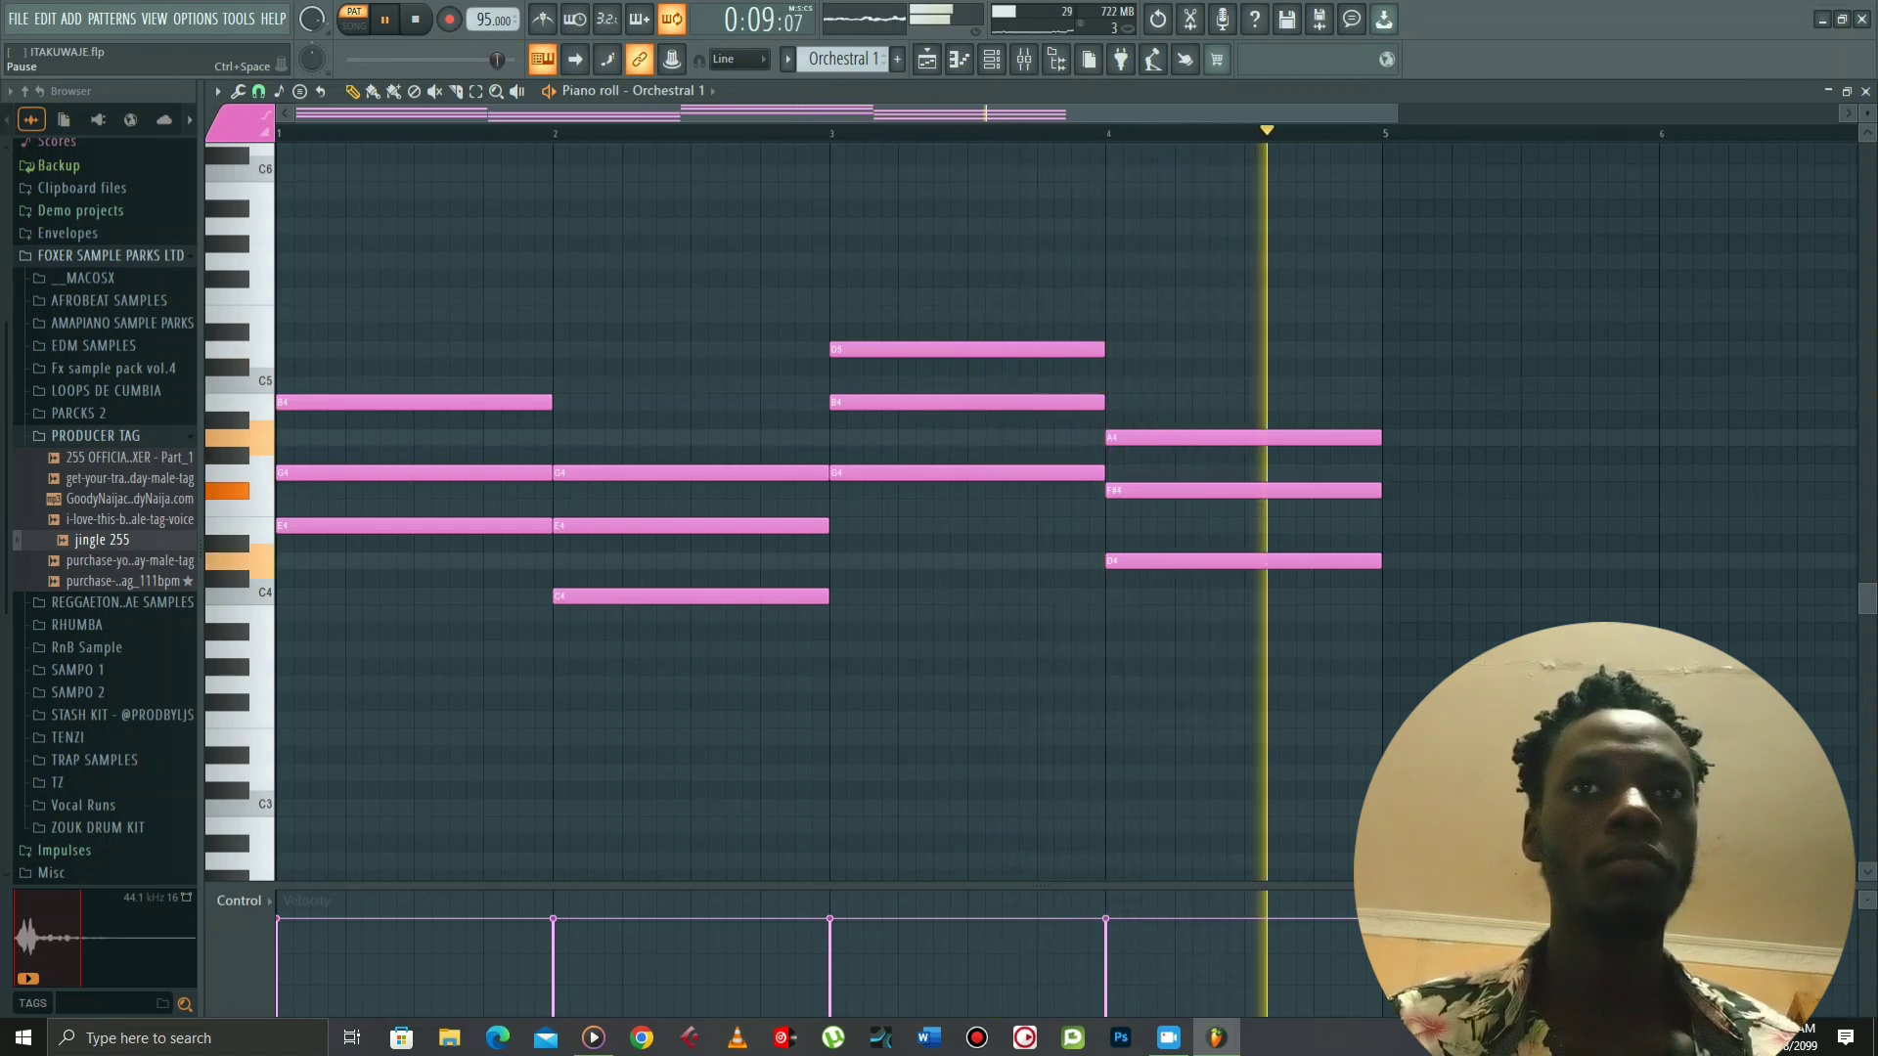
key(space)
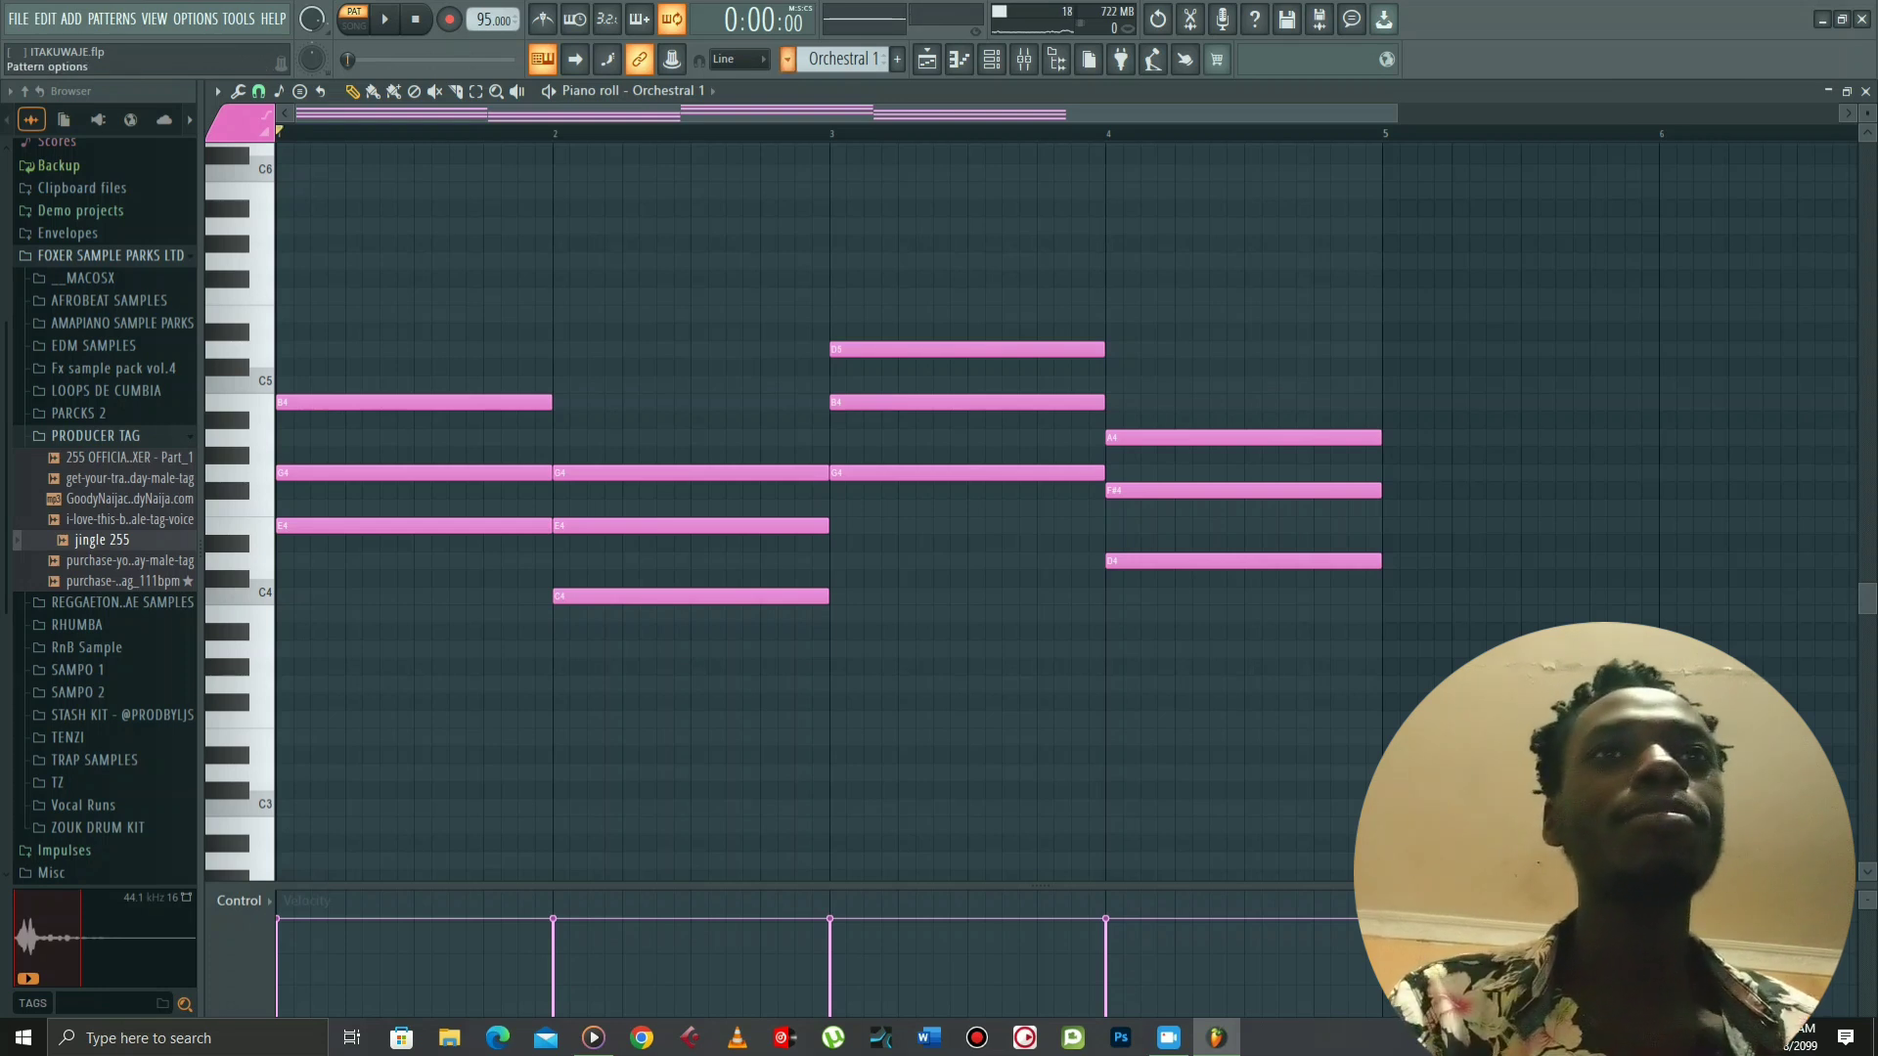
Switch to the FL Keys pattern and view its FL Keys instrument settings
click(990, 59)
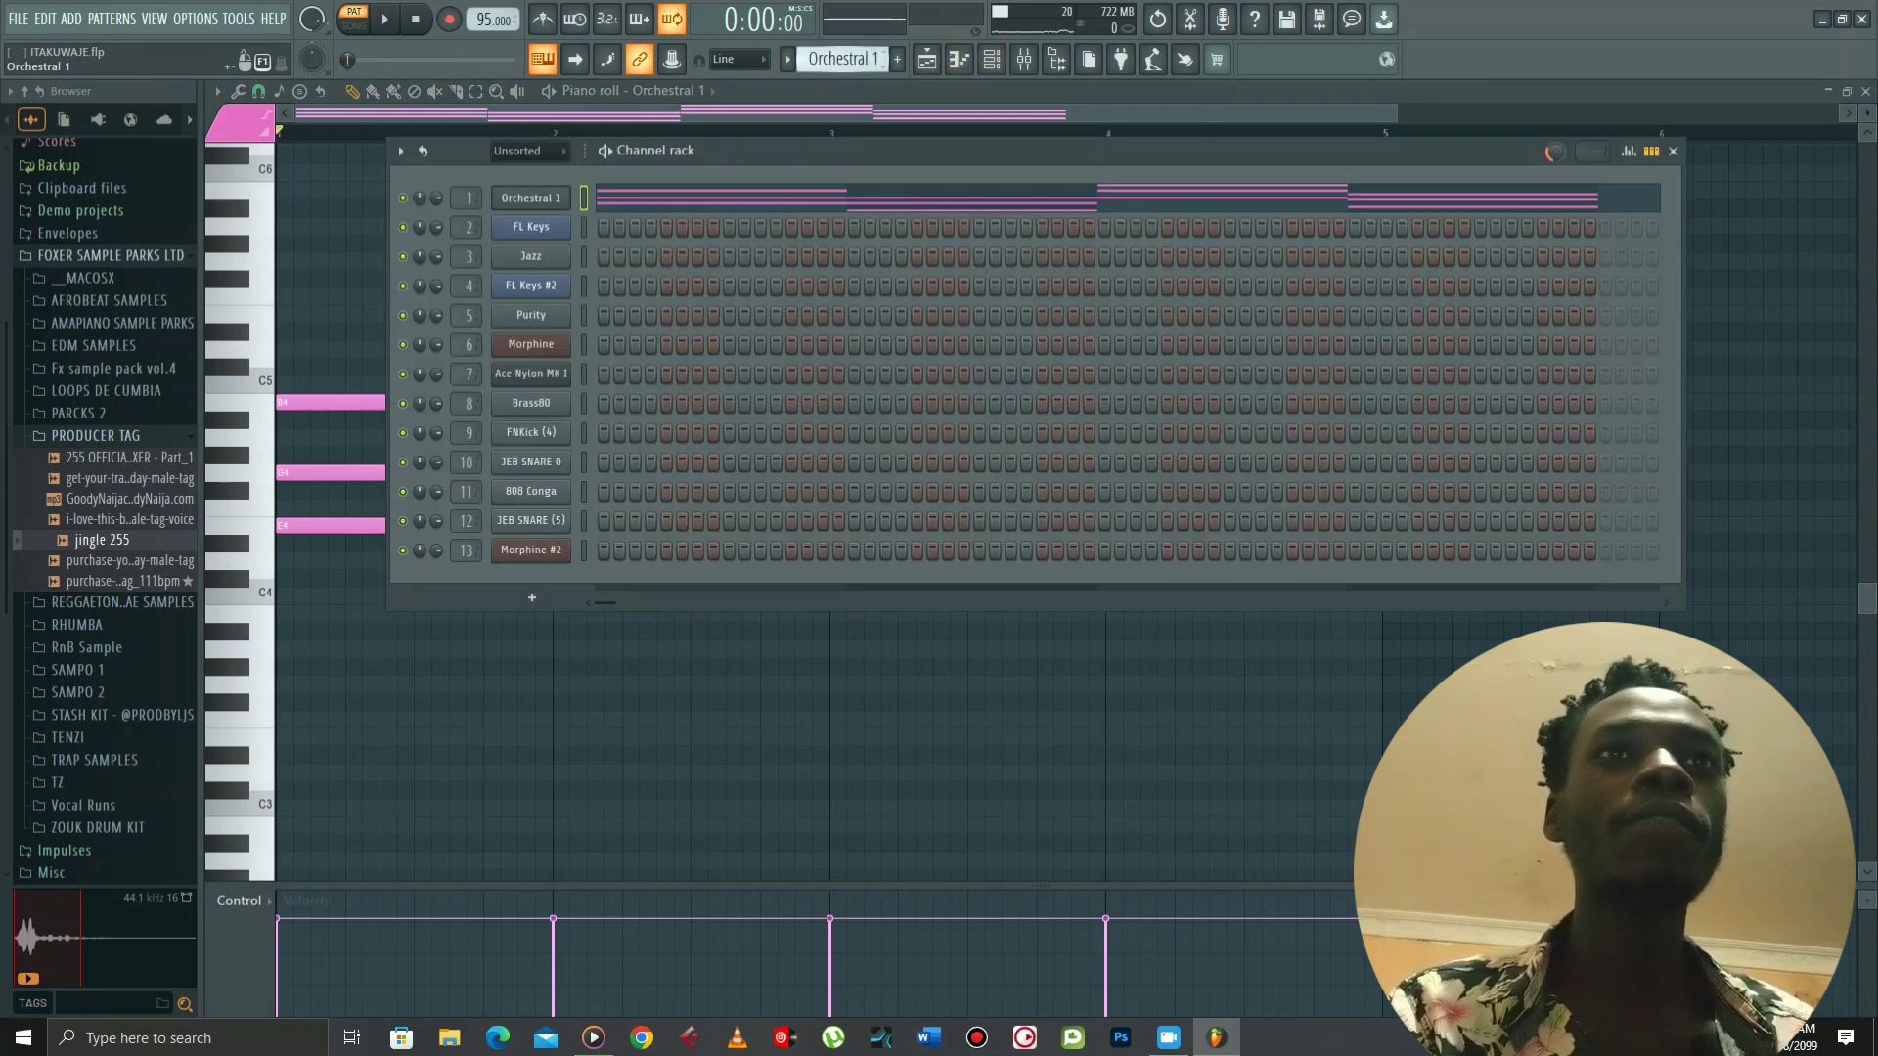
scroll(844, 59, down, 1)
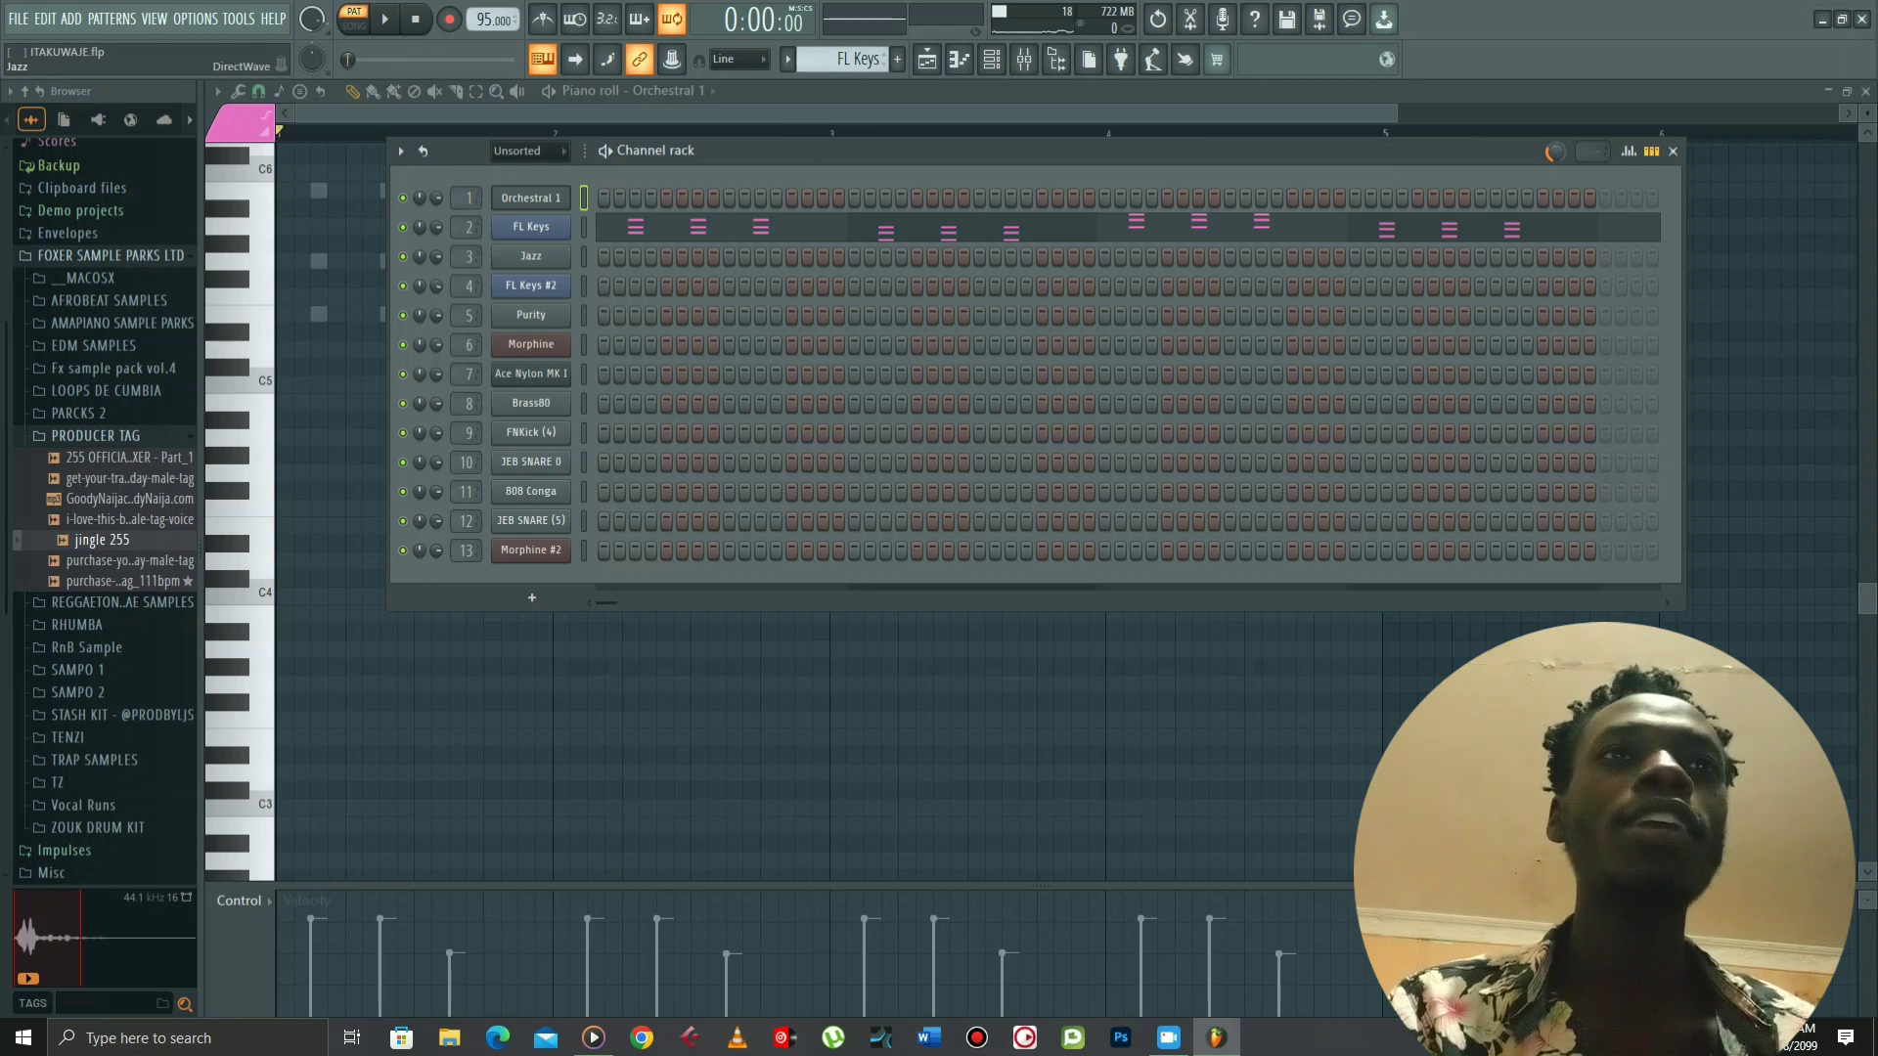
click(531, 227)
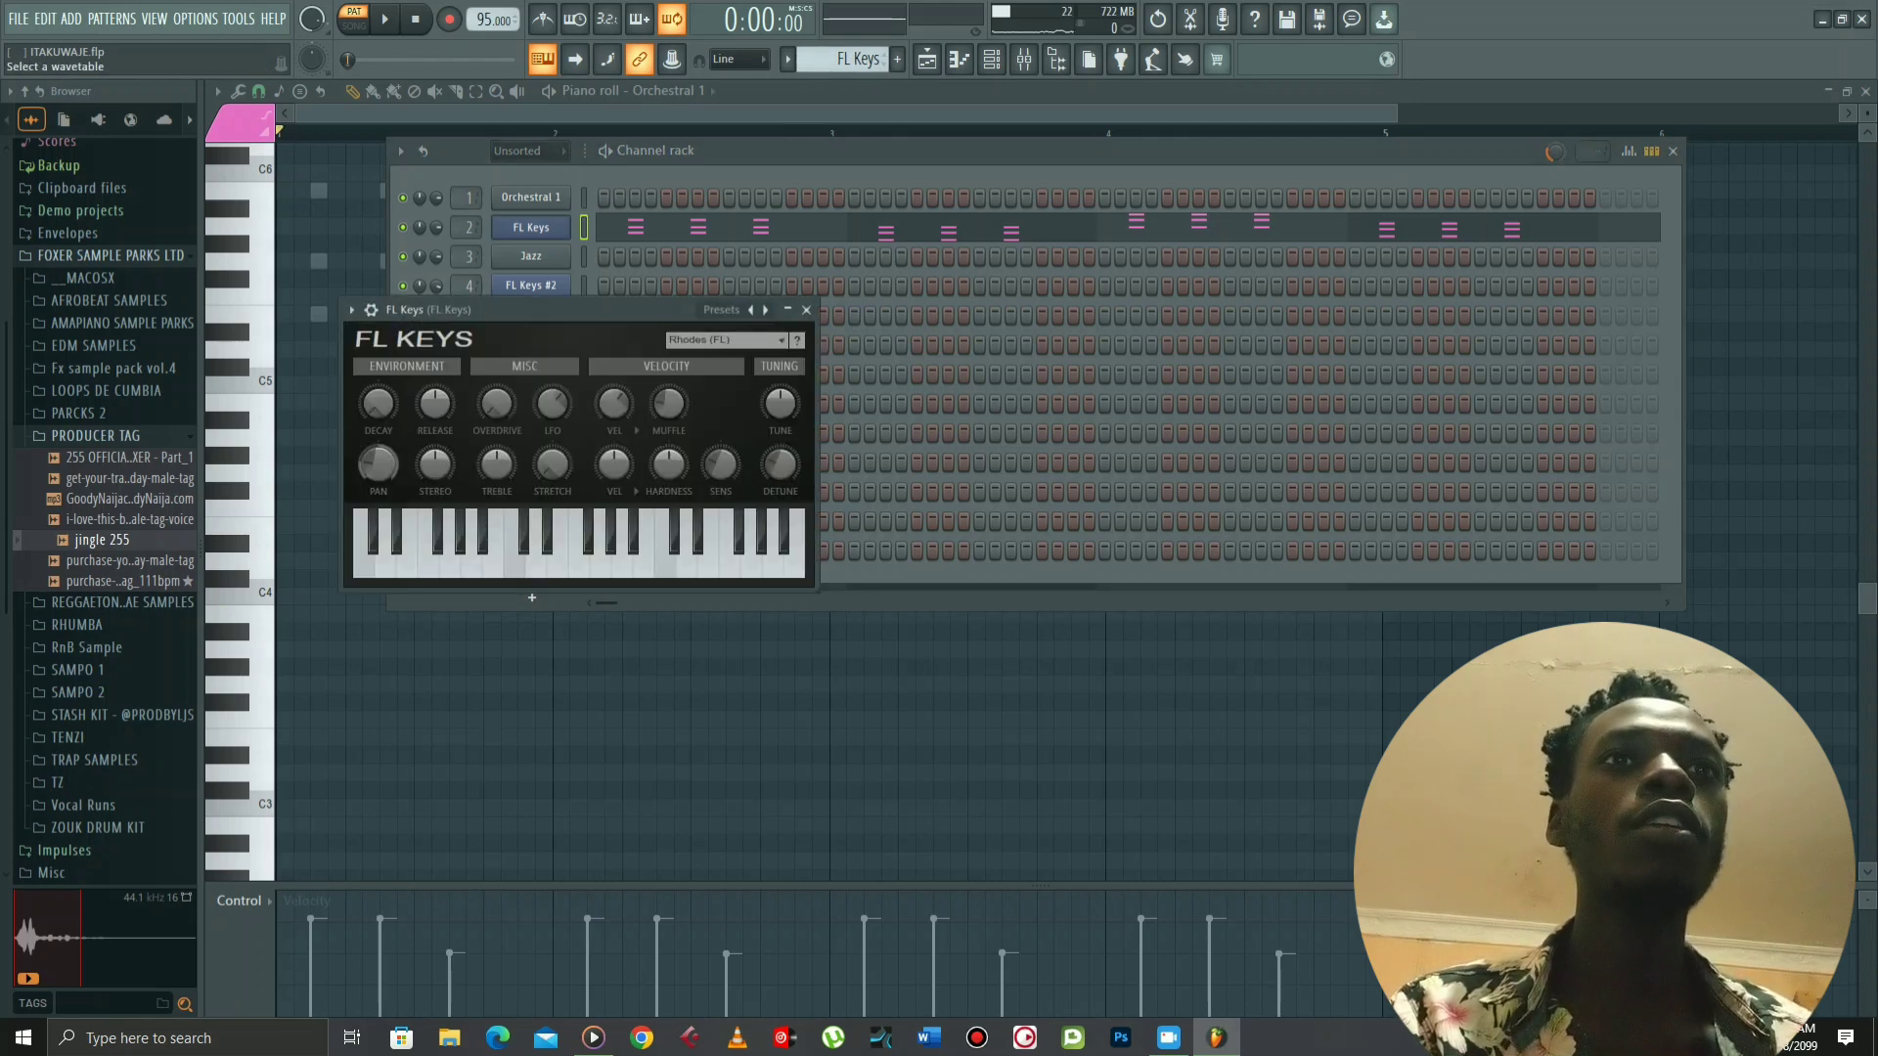
click(806, 310)
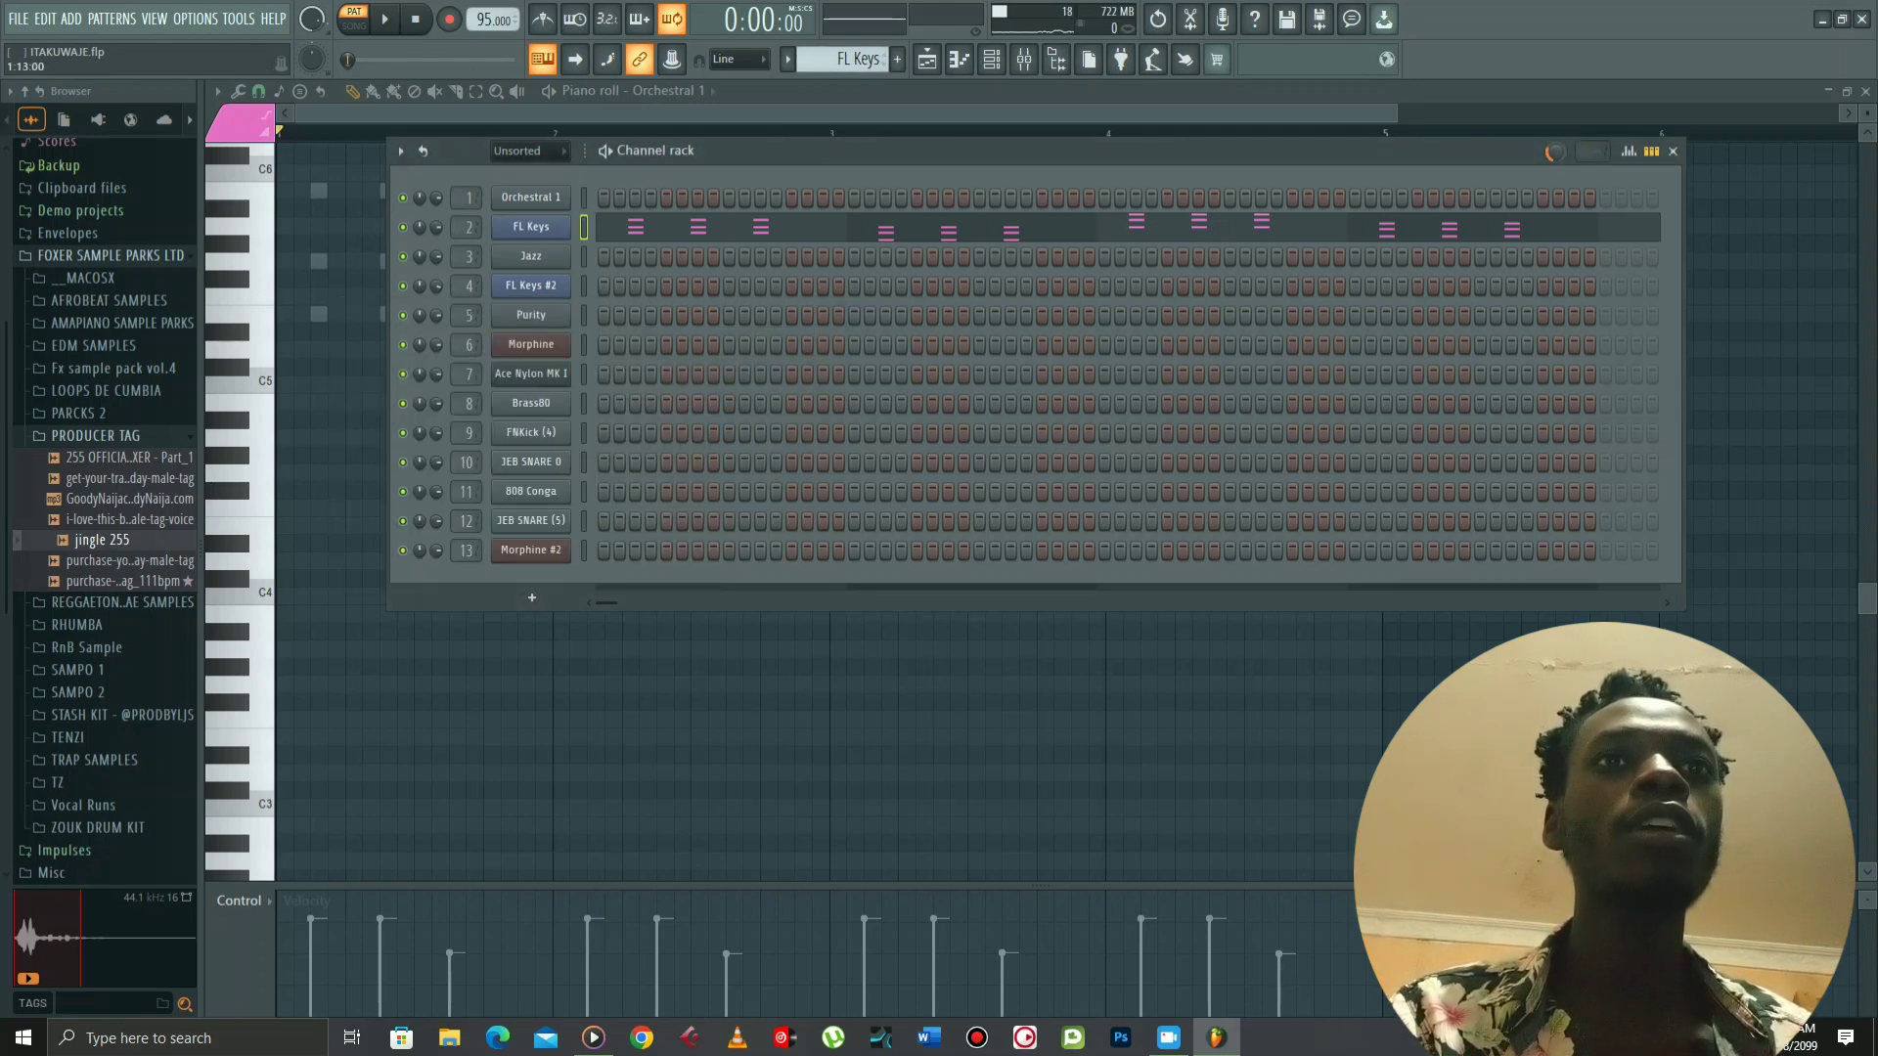
Open the FL Keys pattern's notes in the piano roll and play them through
click(773, 227)
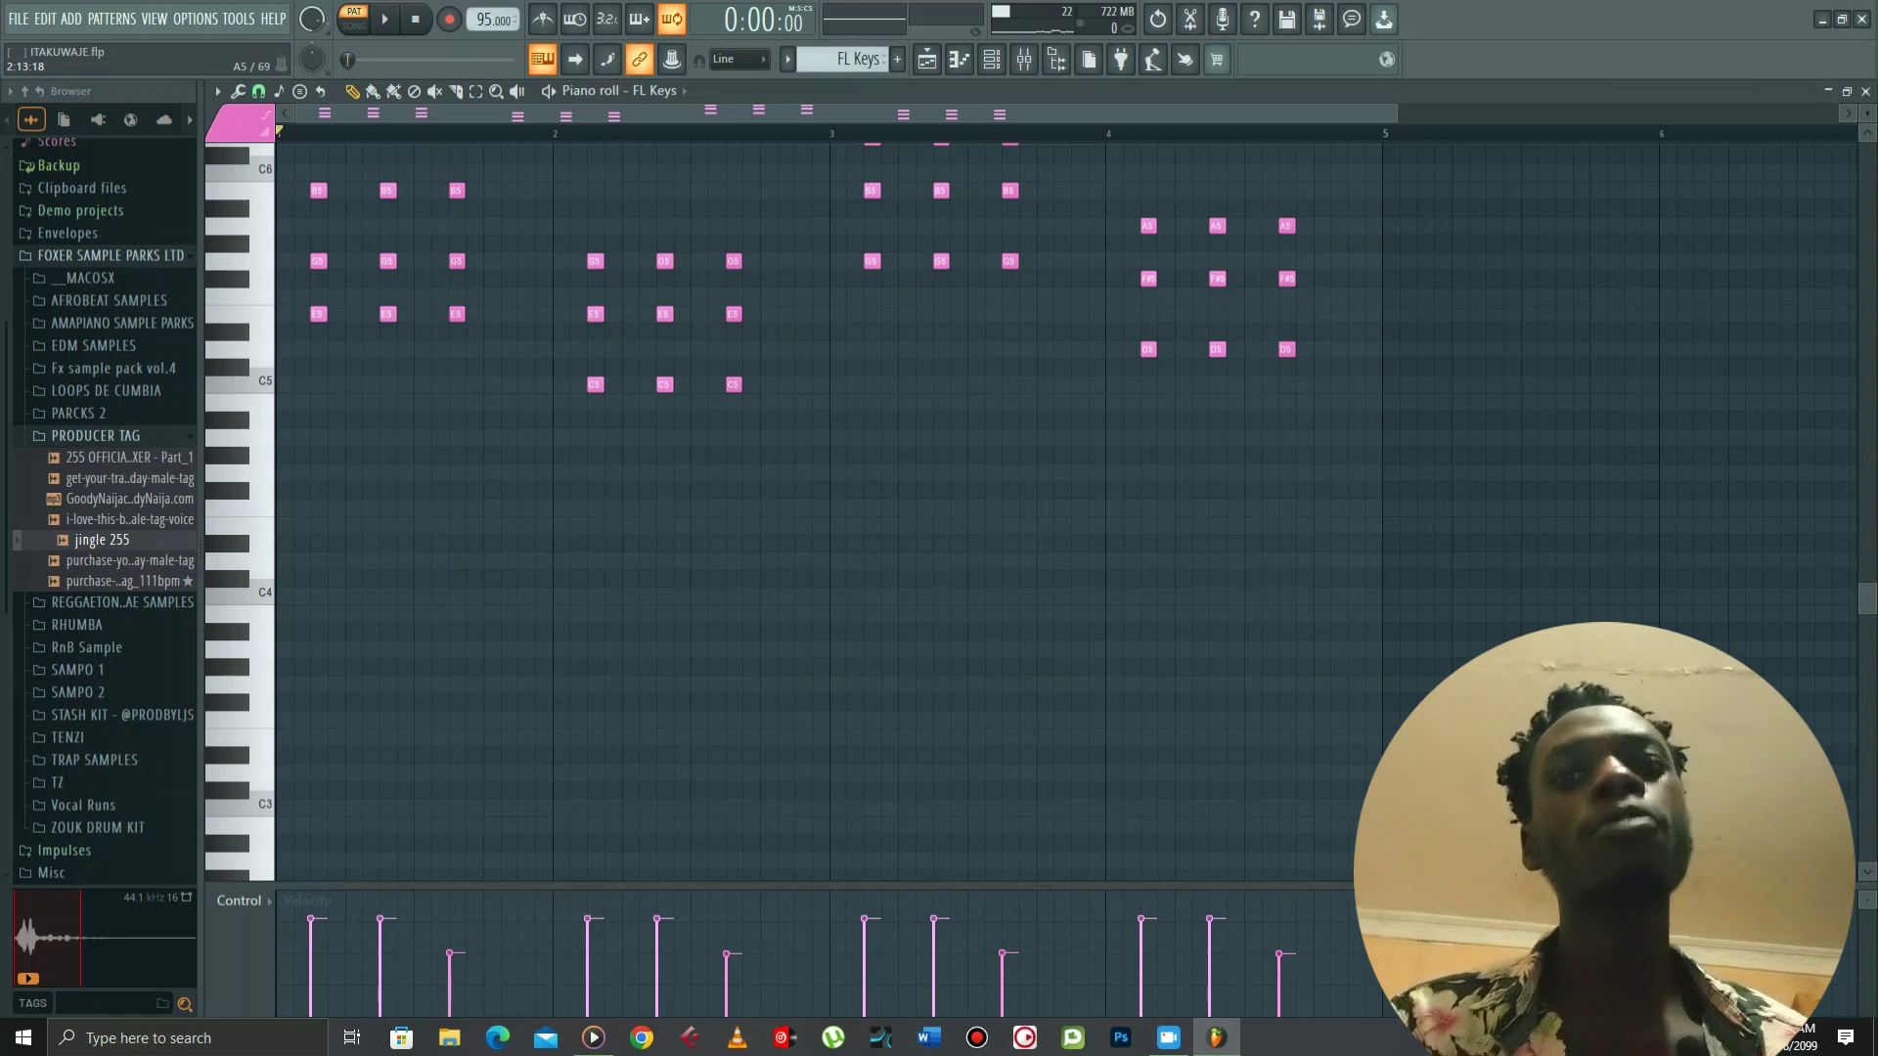
scroll(1042, 512, up, 4)
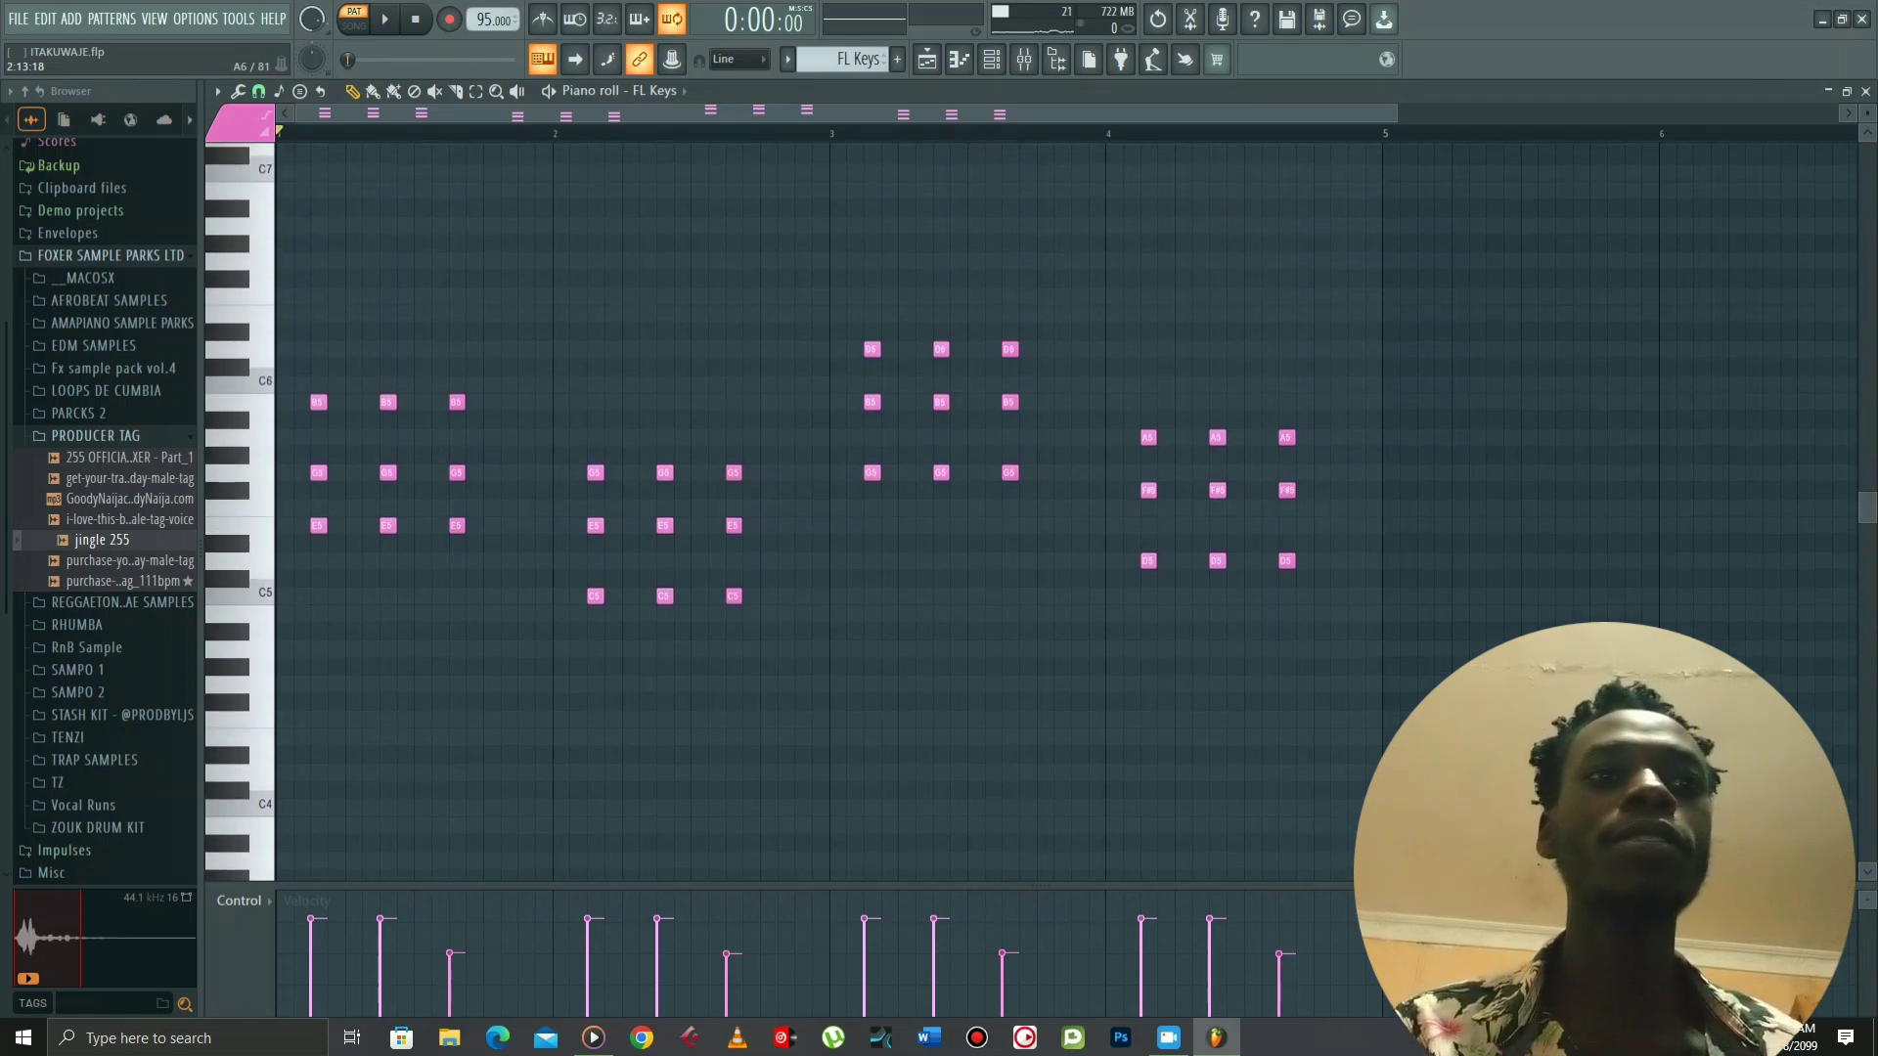
key(space)
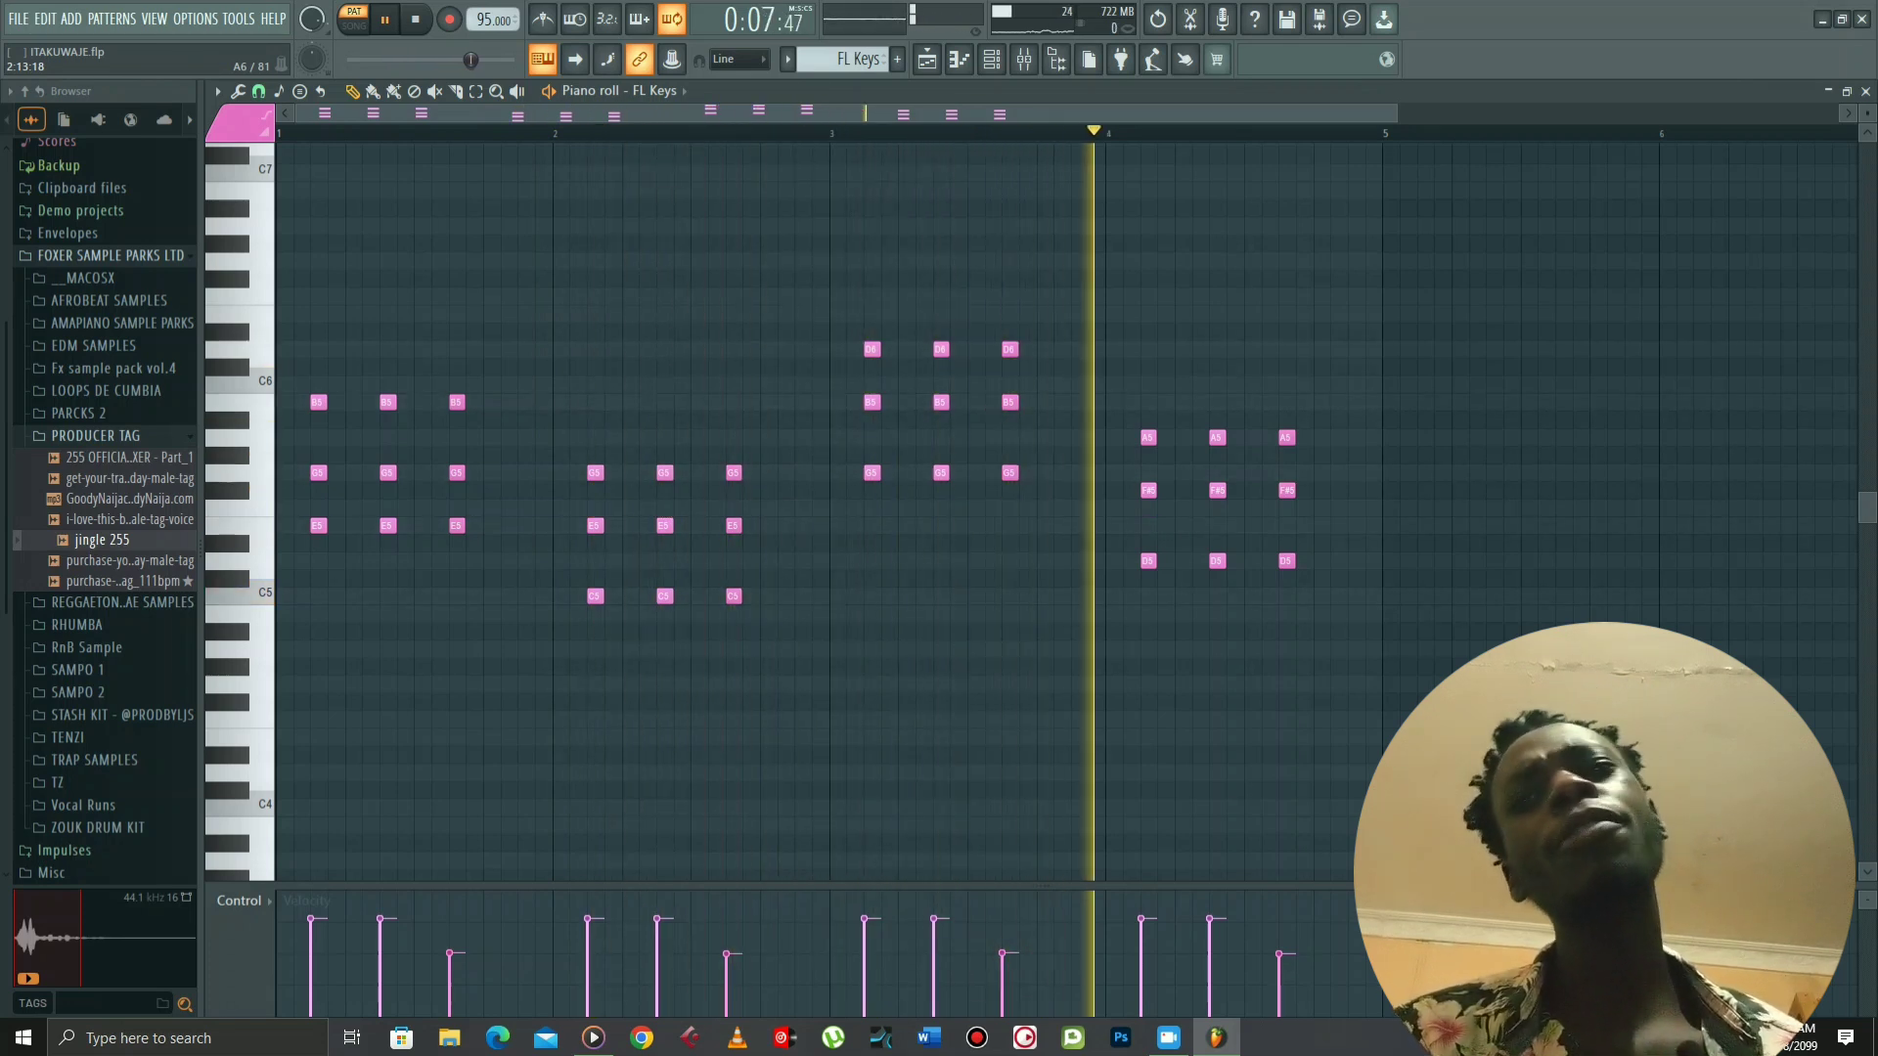
key(space)
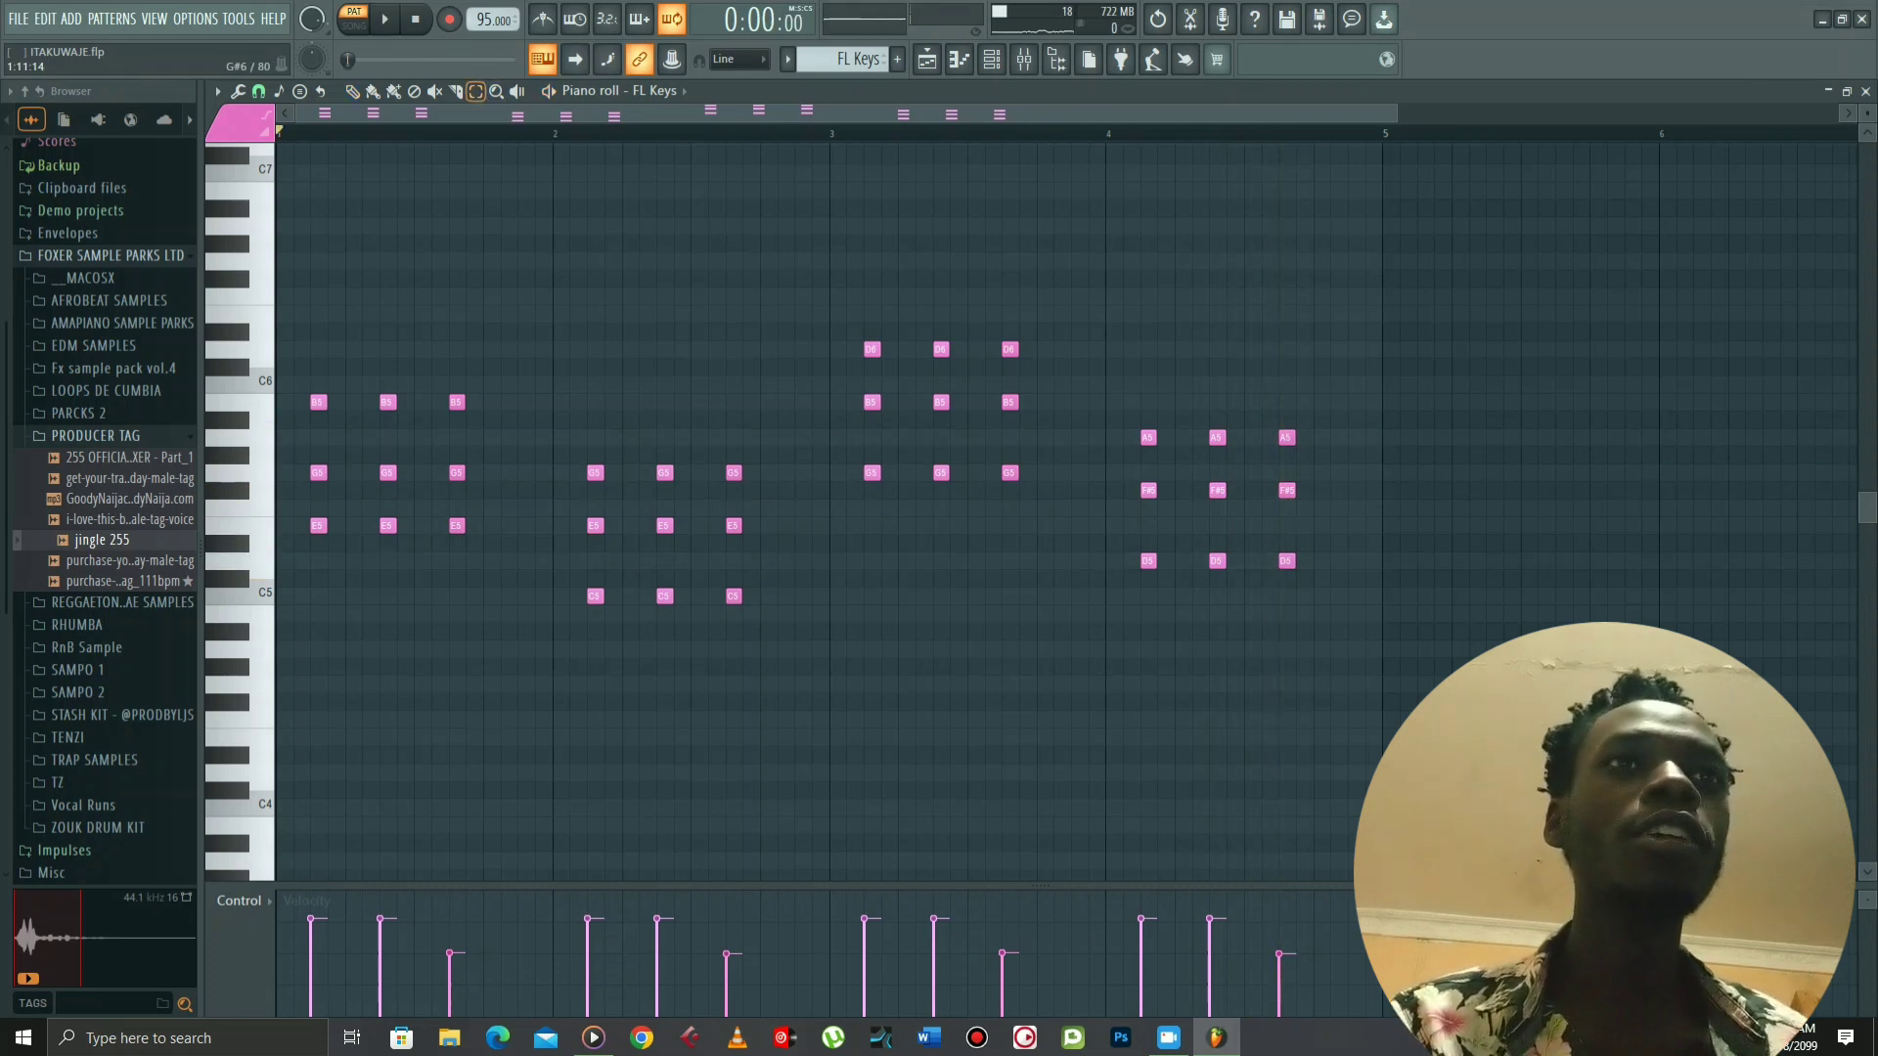
Select the last chord of each bar in turn in the FL Keys piano roll to examine its note velocity
drag(432, 314, 478, 796)
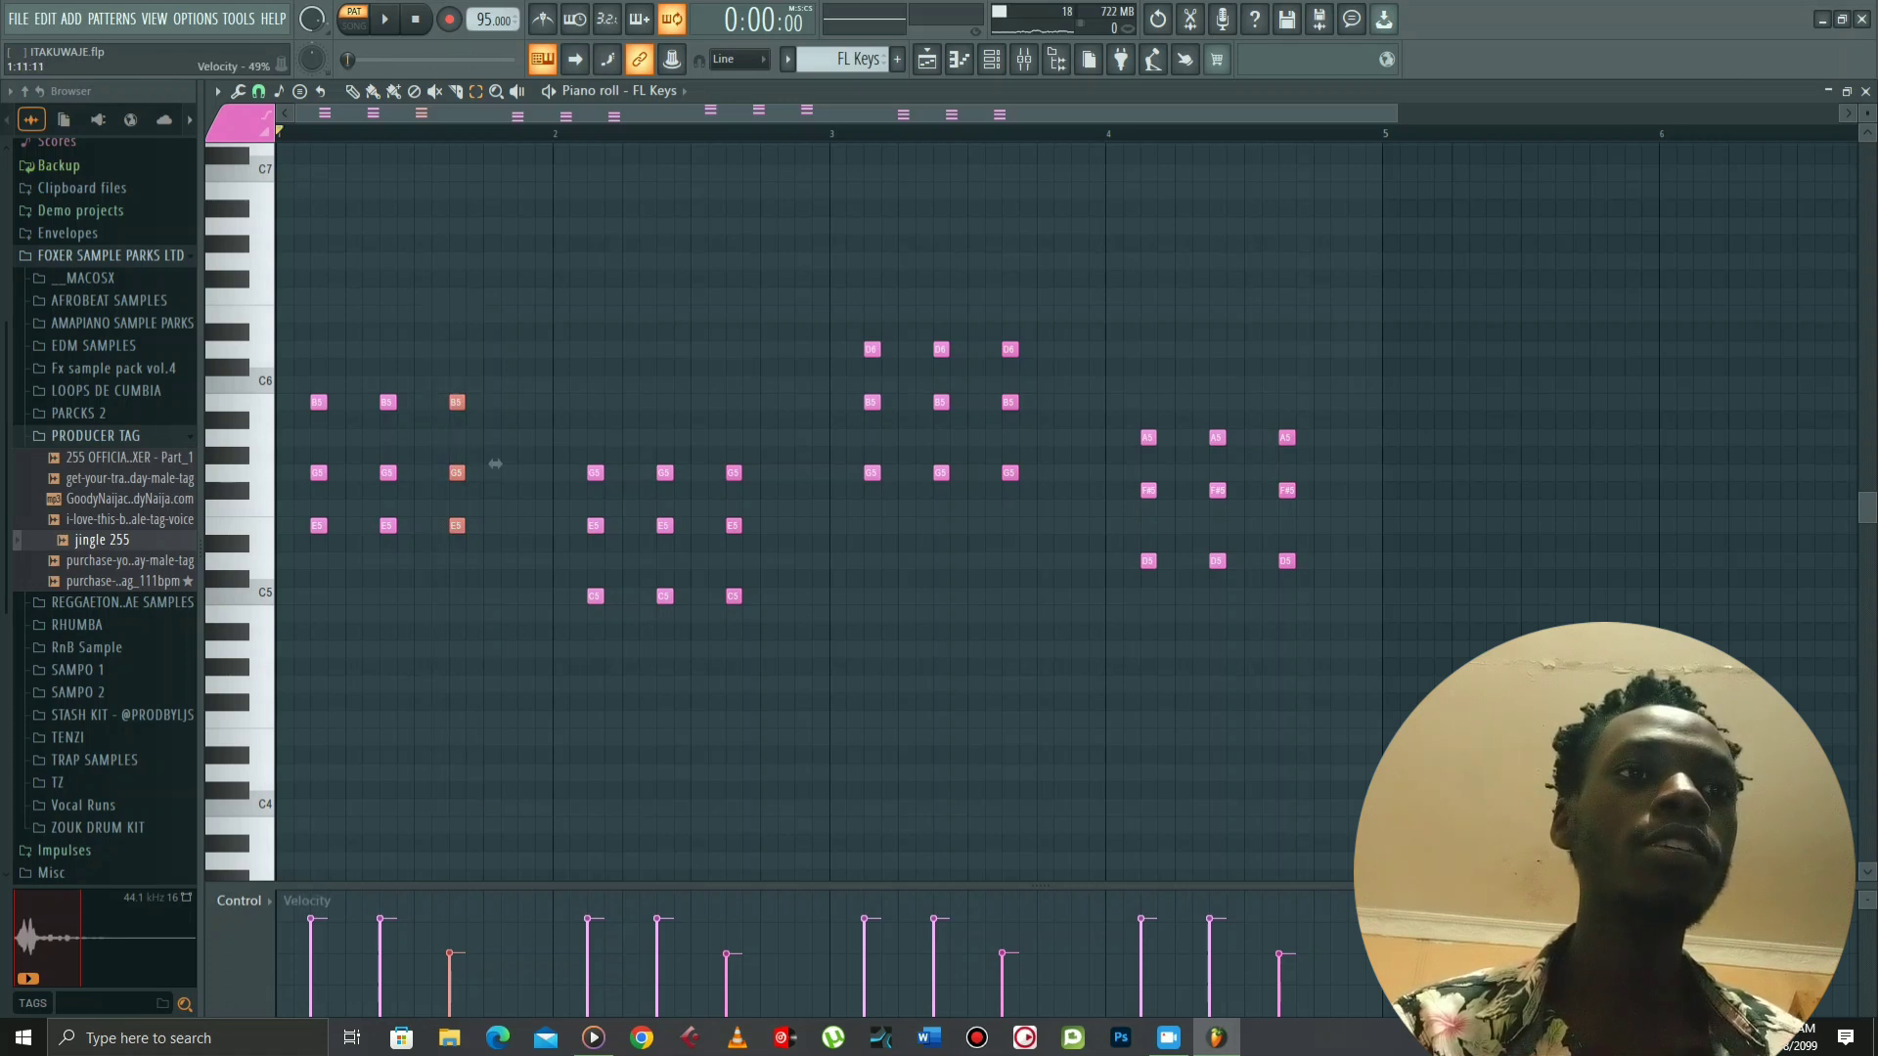
drag(721, 416, 781, 640)
drag(1016, 309, 1106, 651)
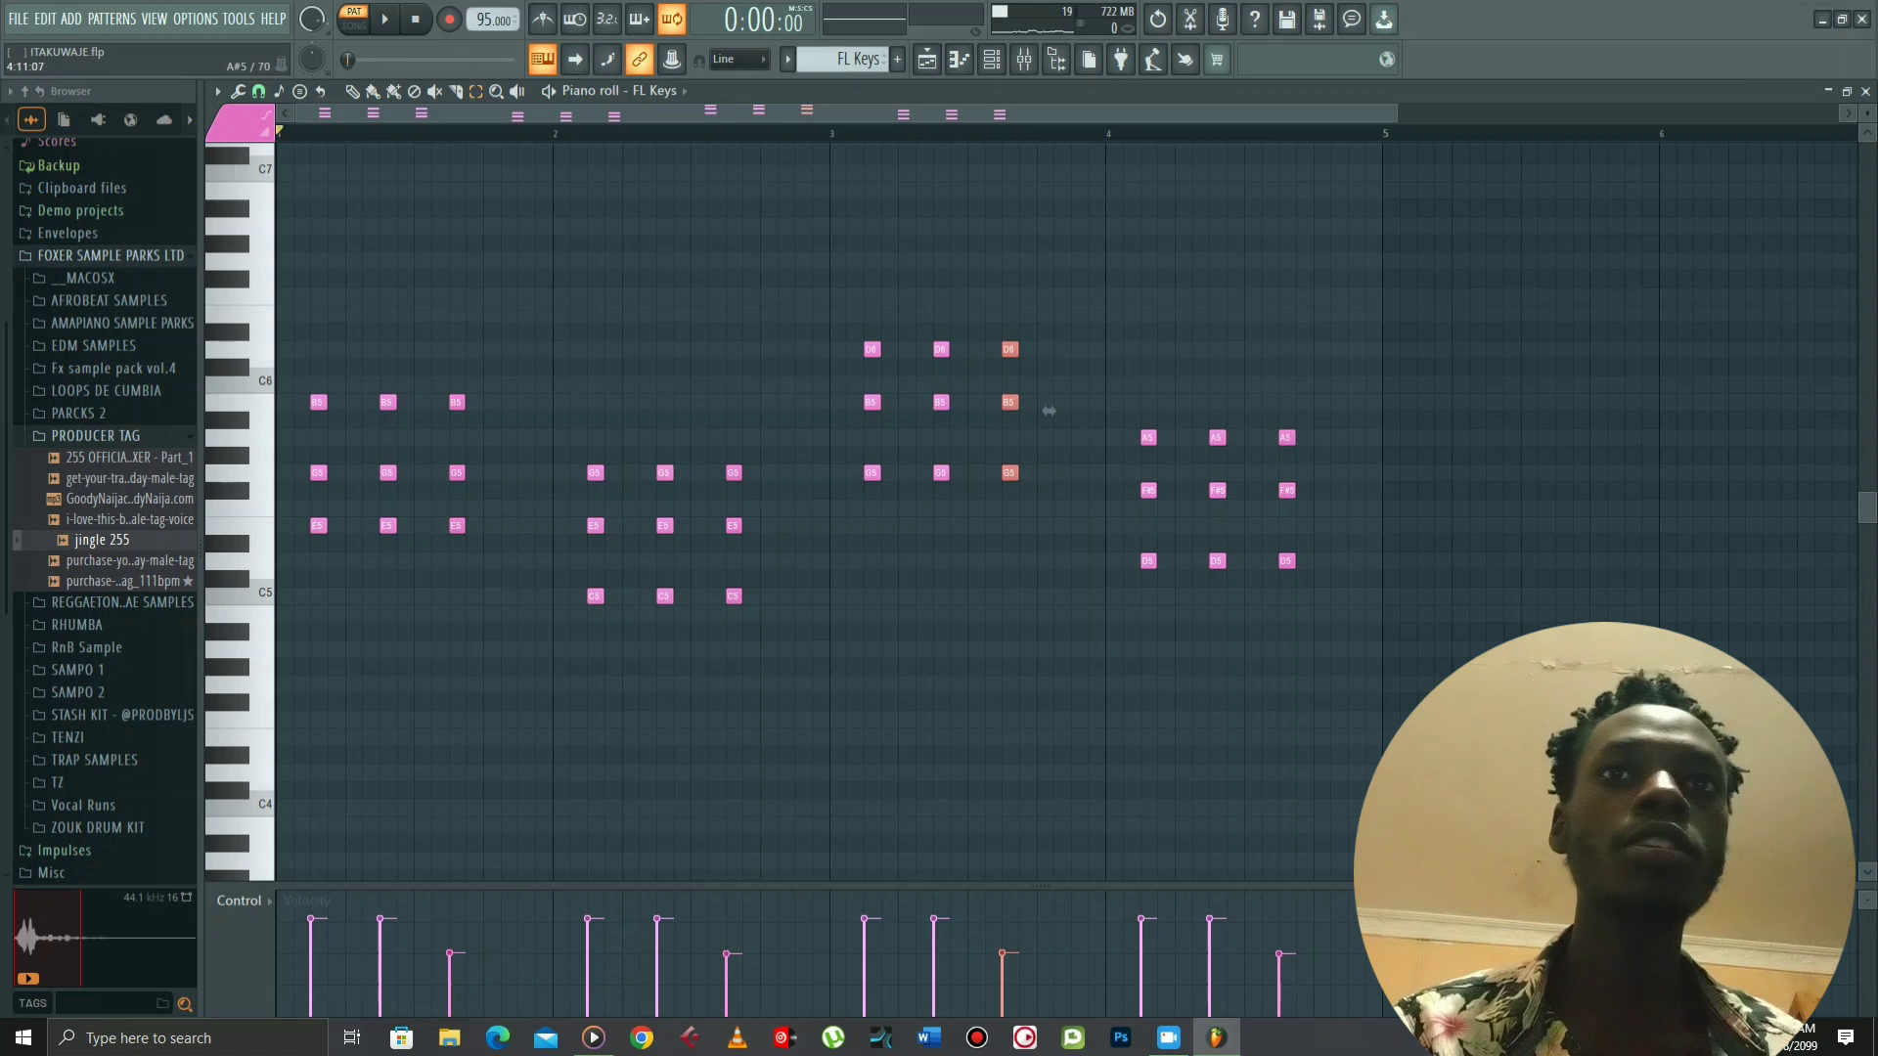
drag(1279, 411, 1318, 678)
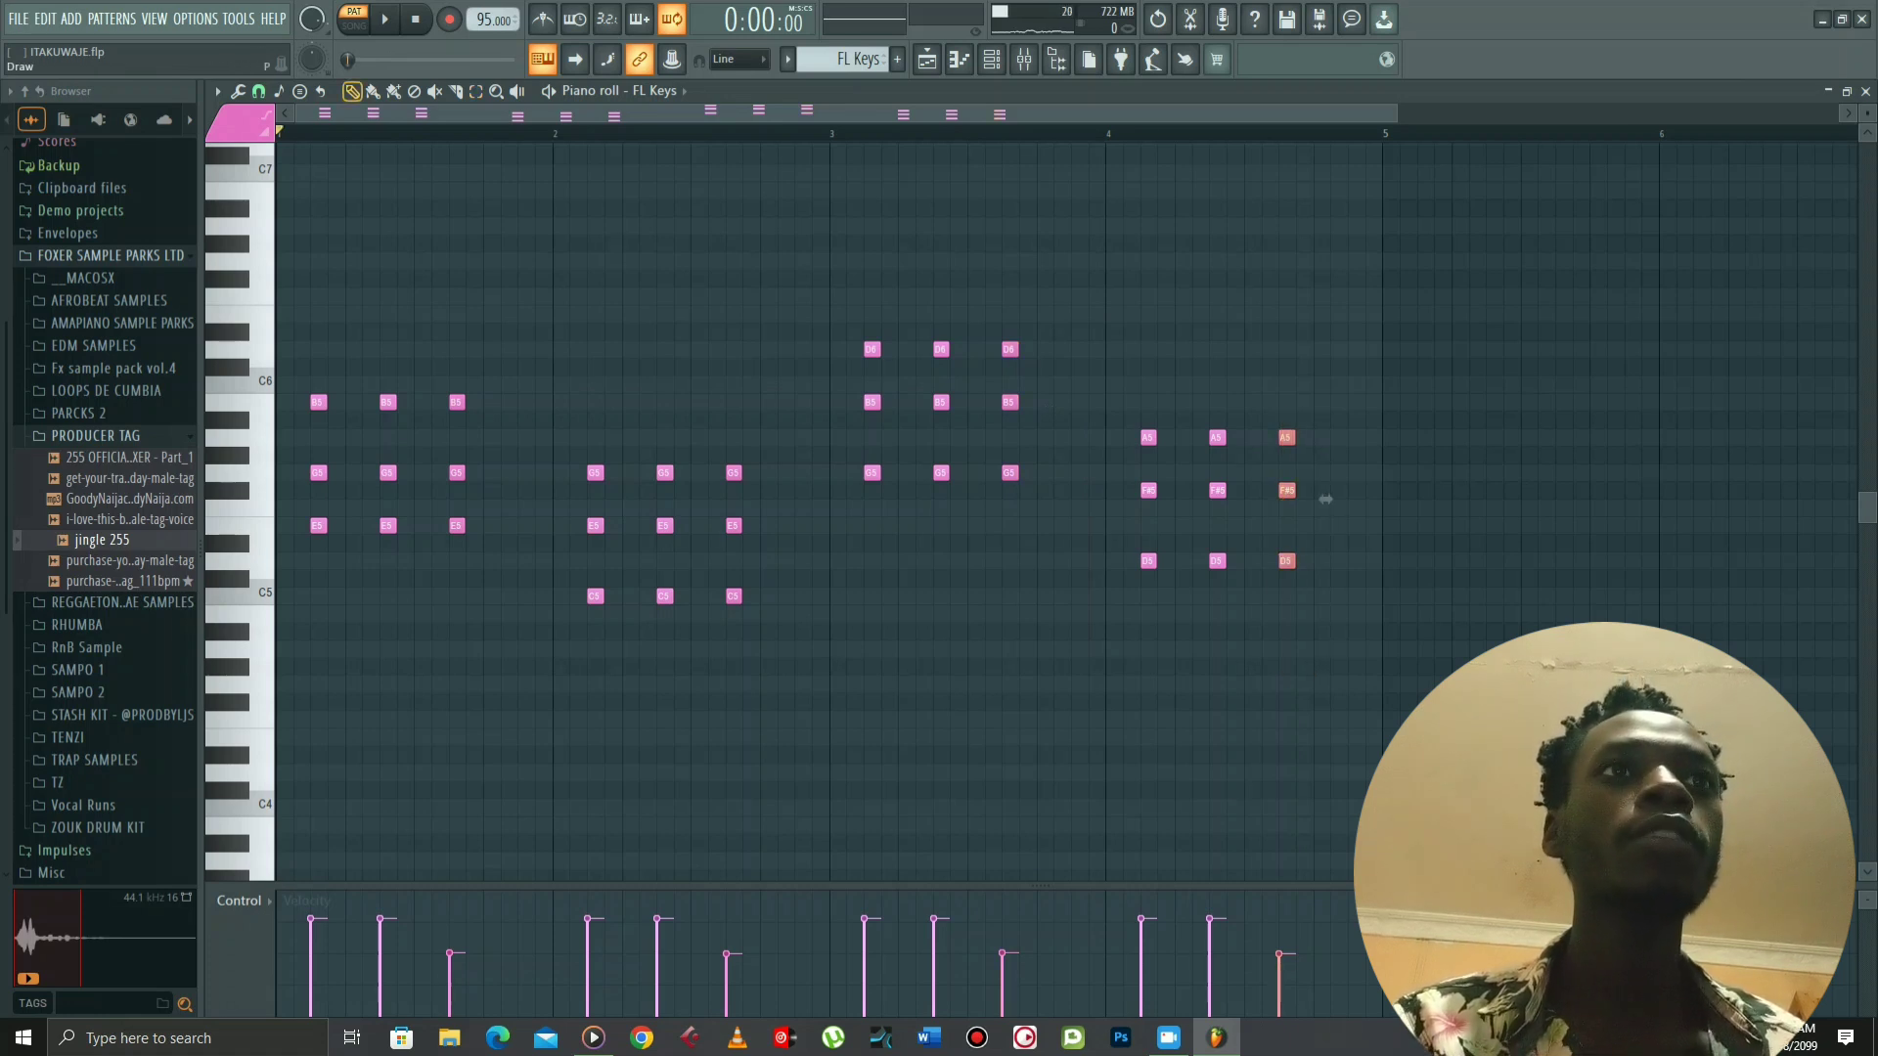
Inspect the Fruity delay 2 and Fruity Reeverb 2 effects on the FL Keys mixer track
key(F9)
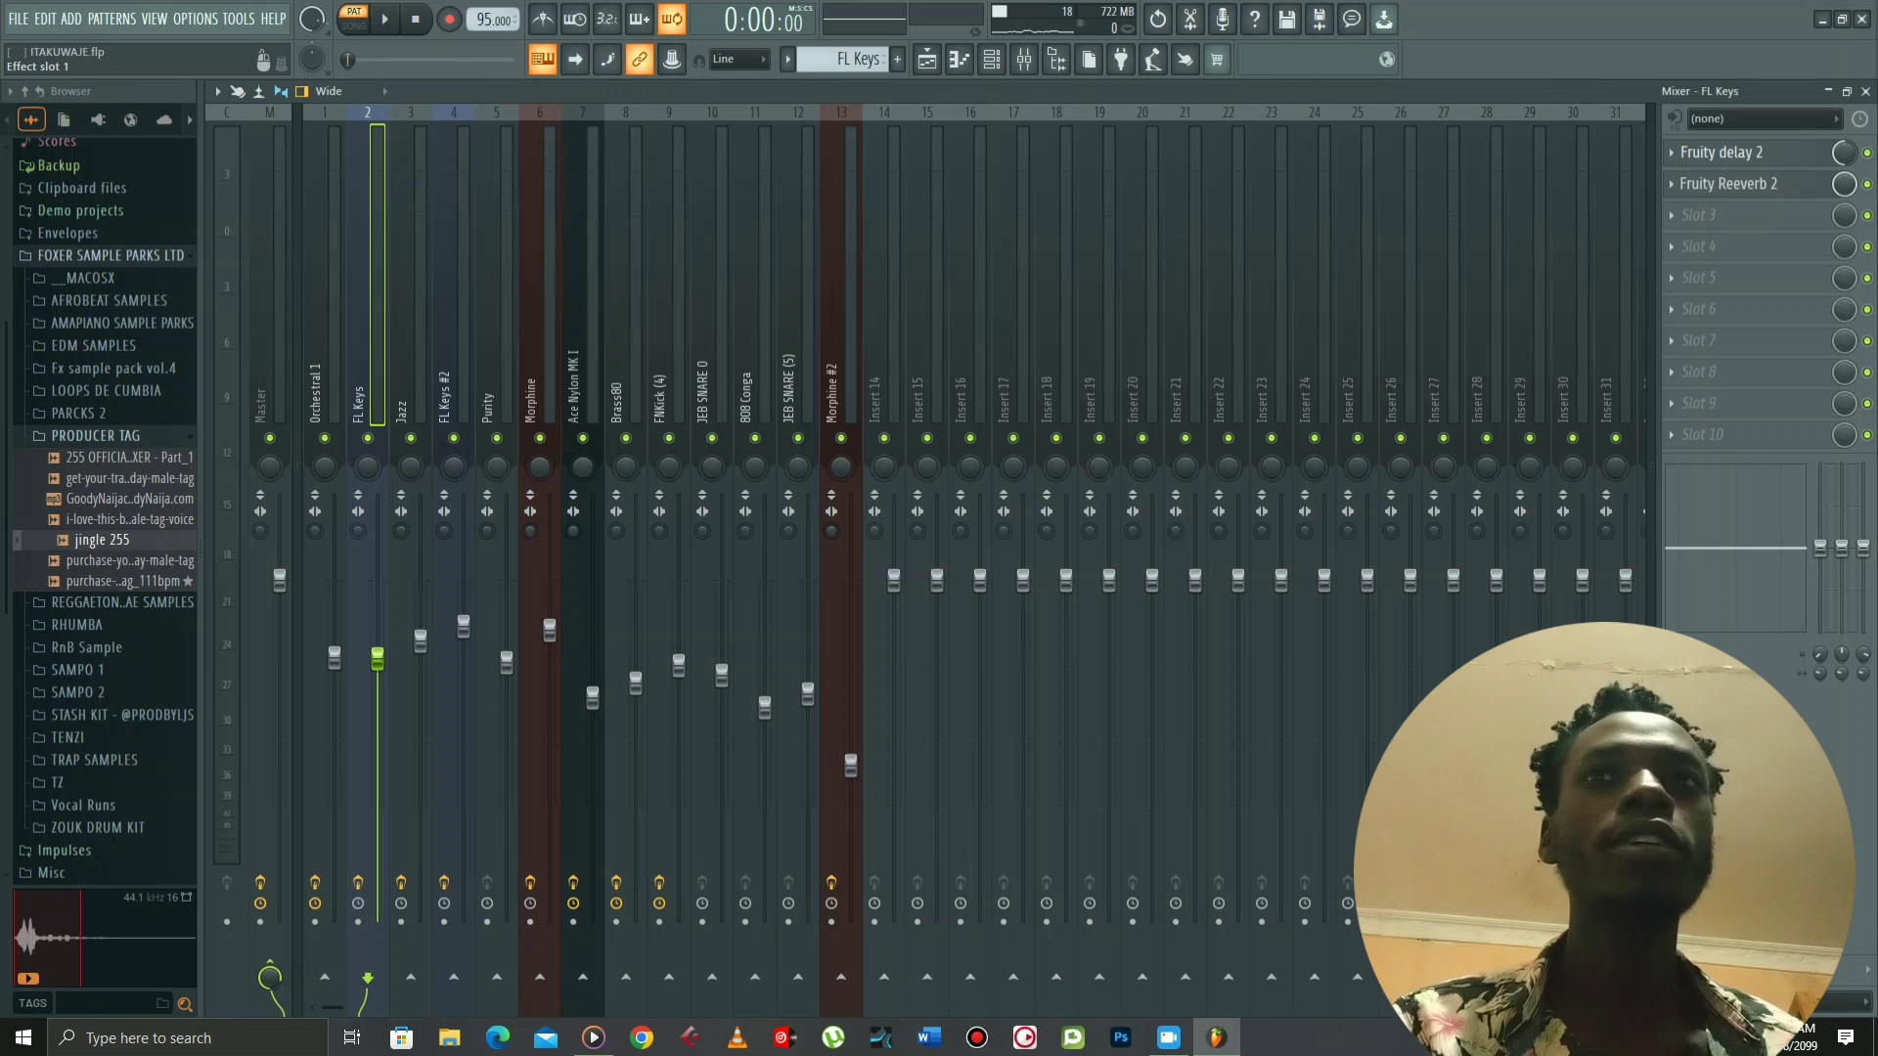
click(1724, 153)
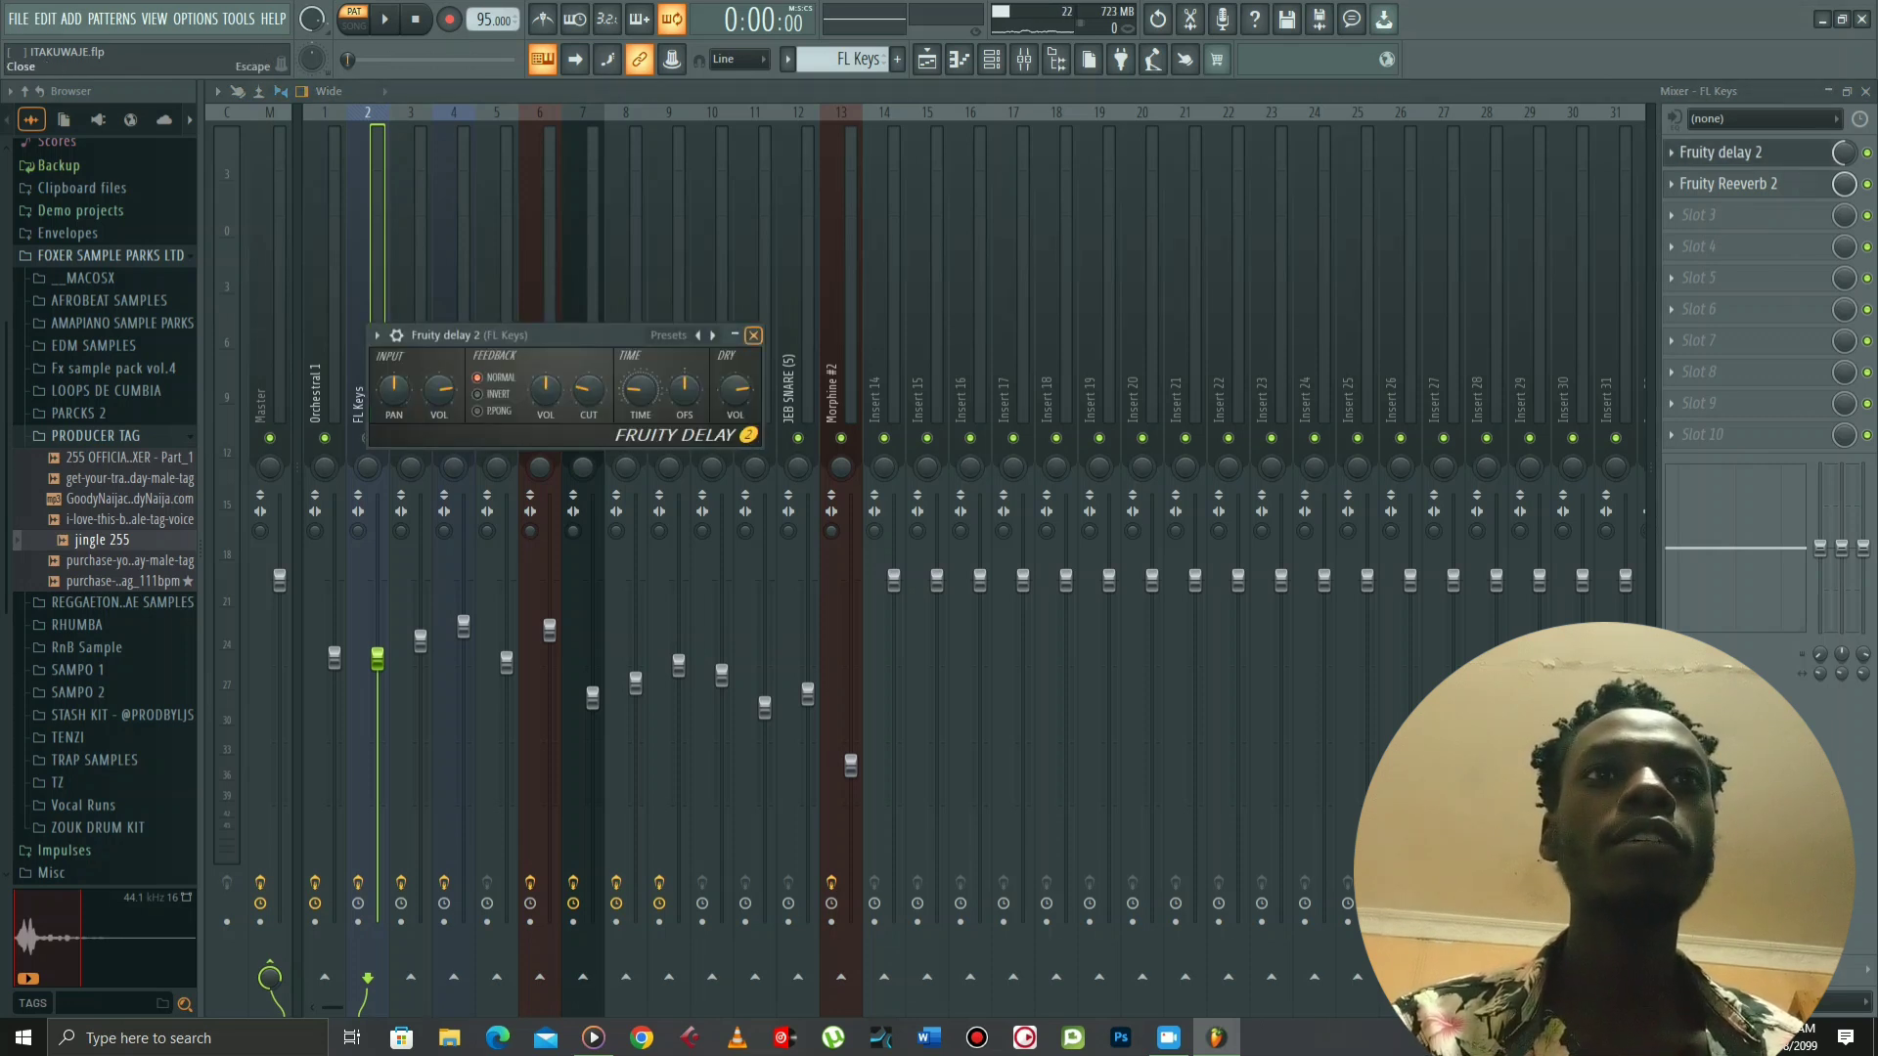
click(753, 335)
click(1723, 183)
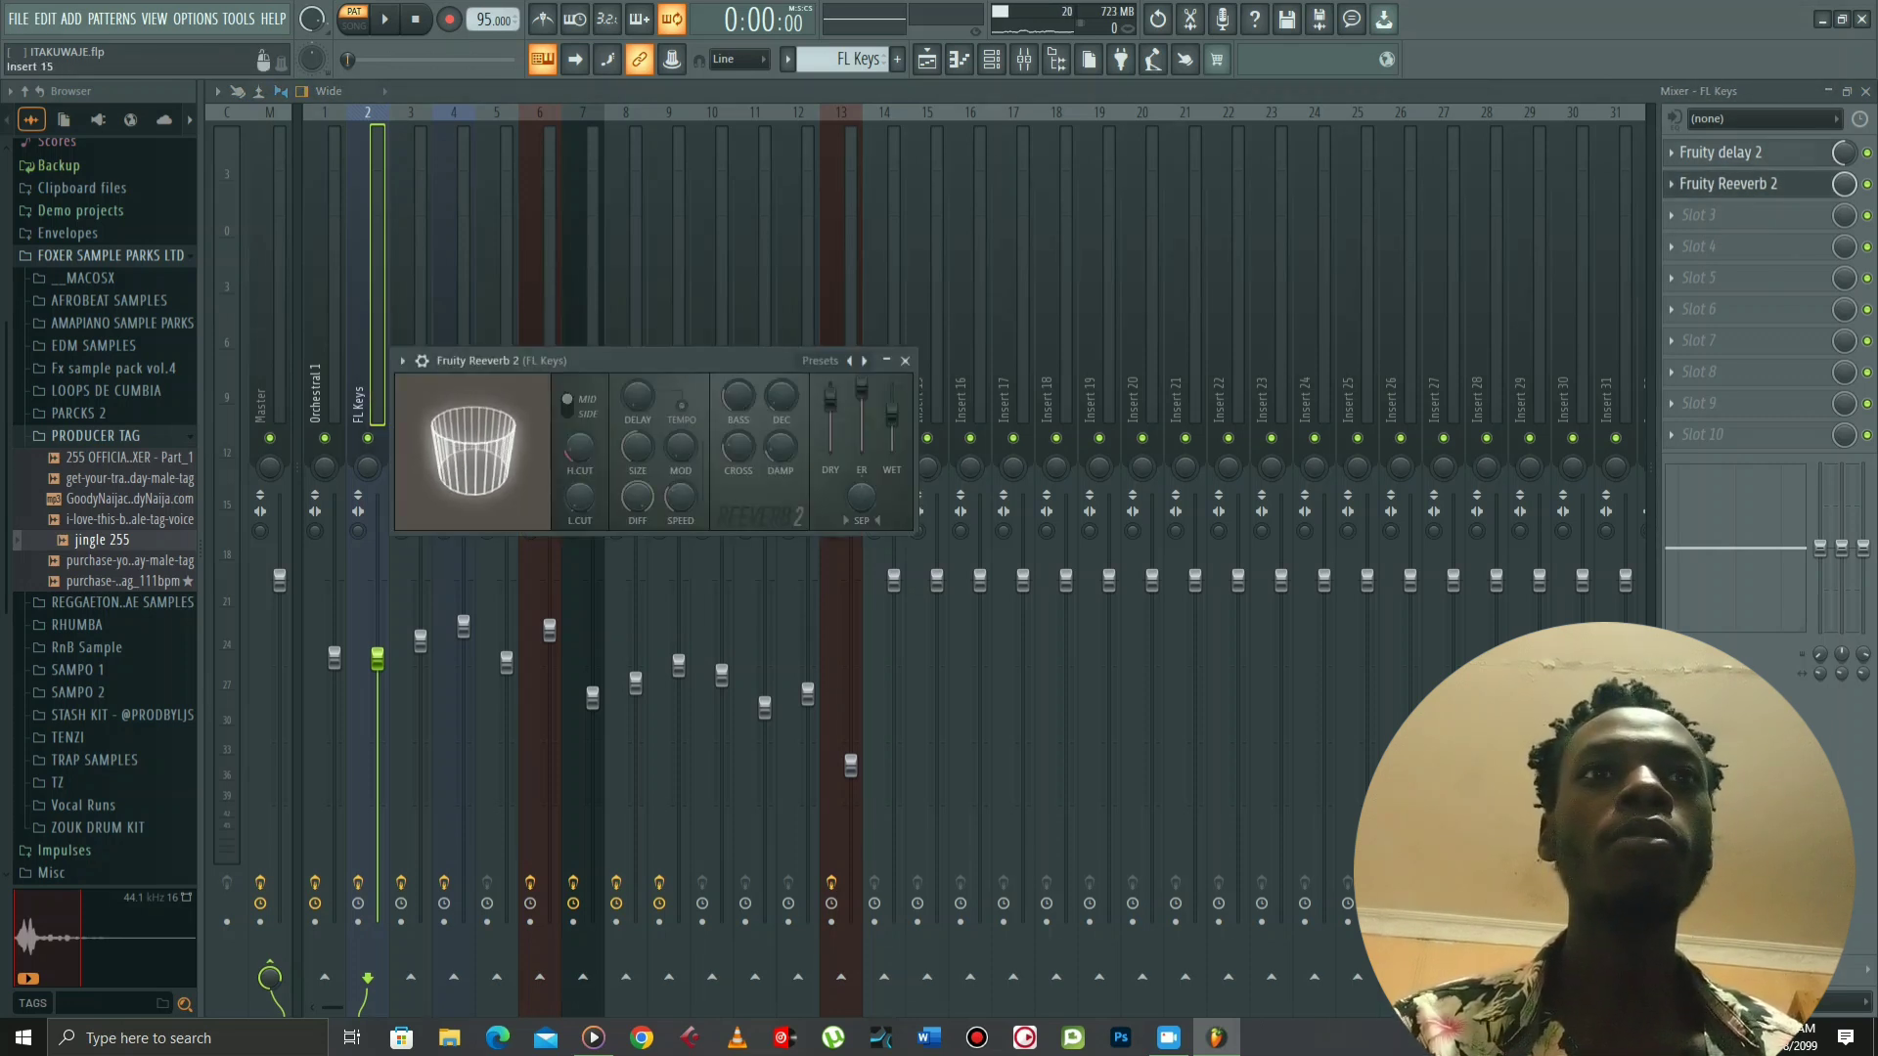
click(905, 361)
Inspect the Fruity parametric EQ 2 curve on the Orchestral 1 mixer track and close the mixer
key(Left)
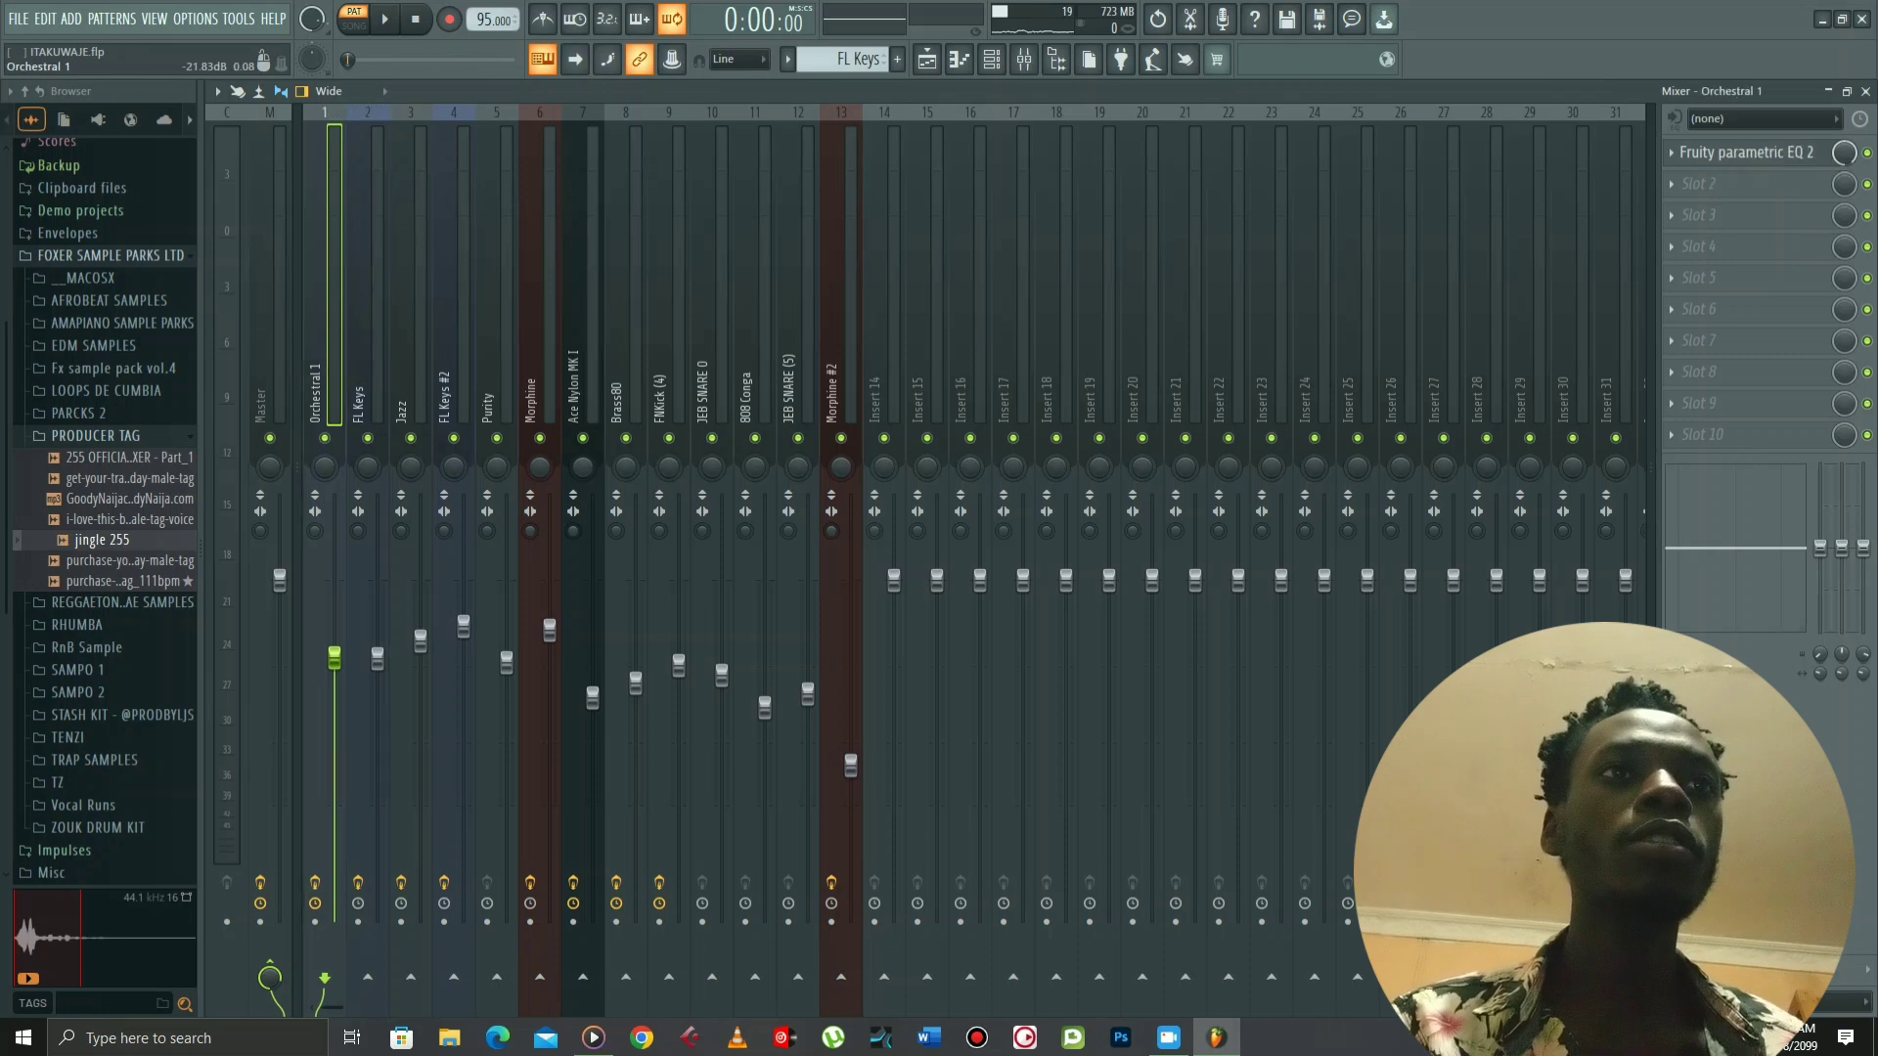
click(1722, 153)
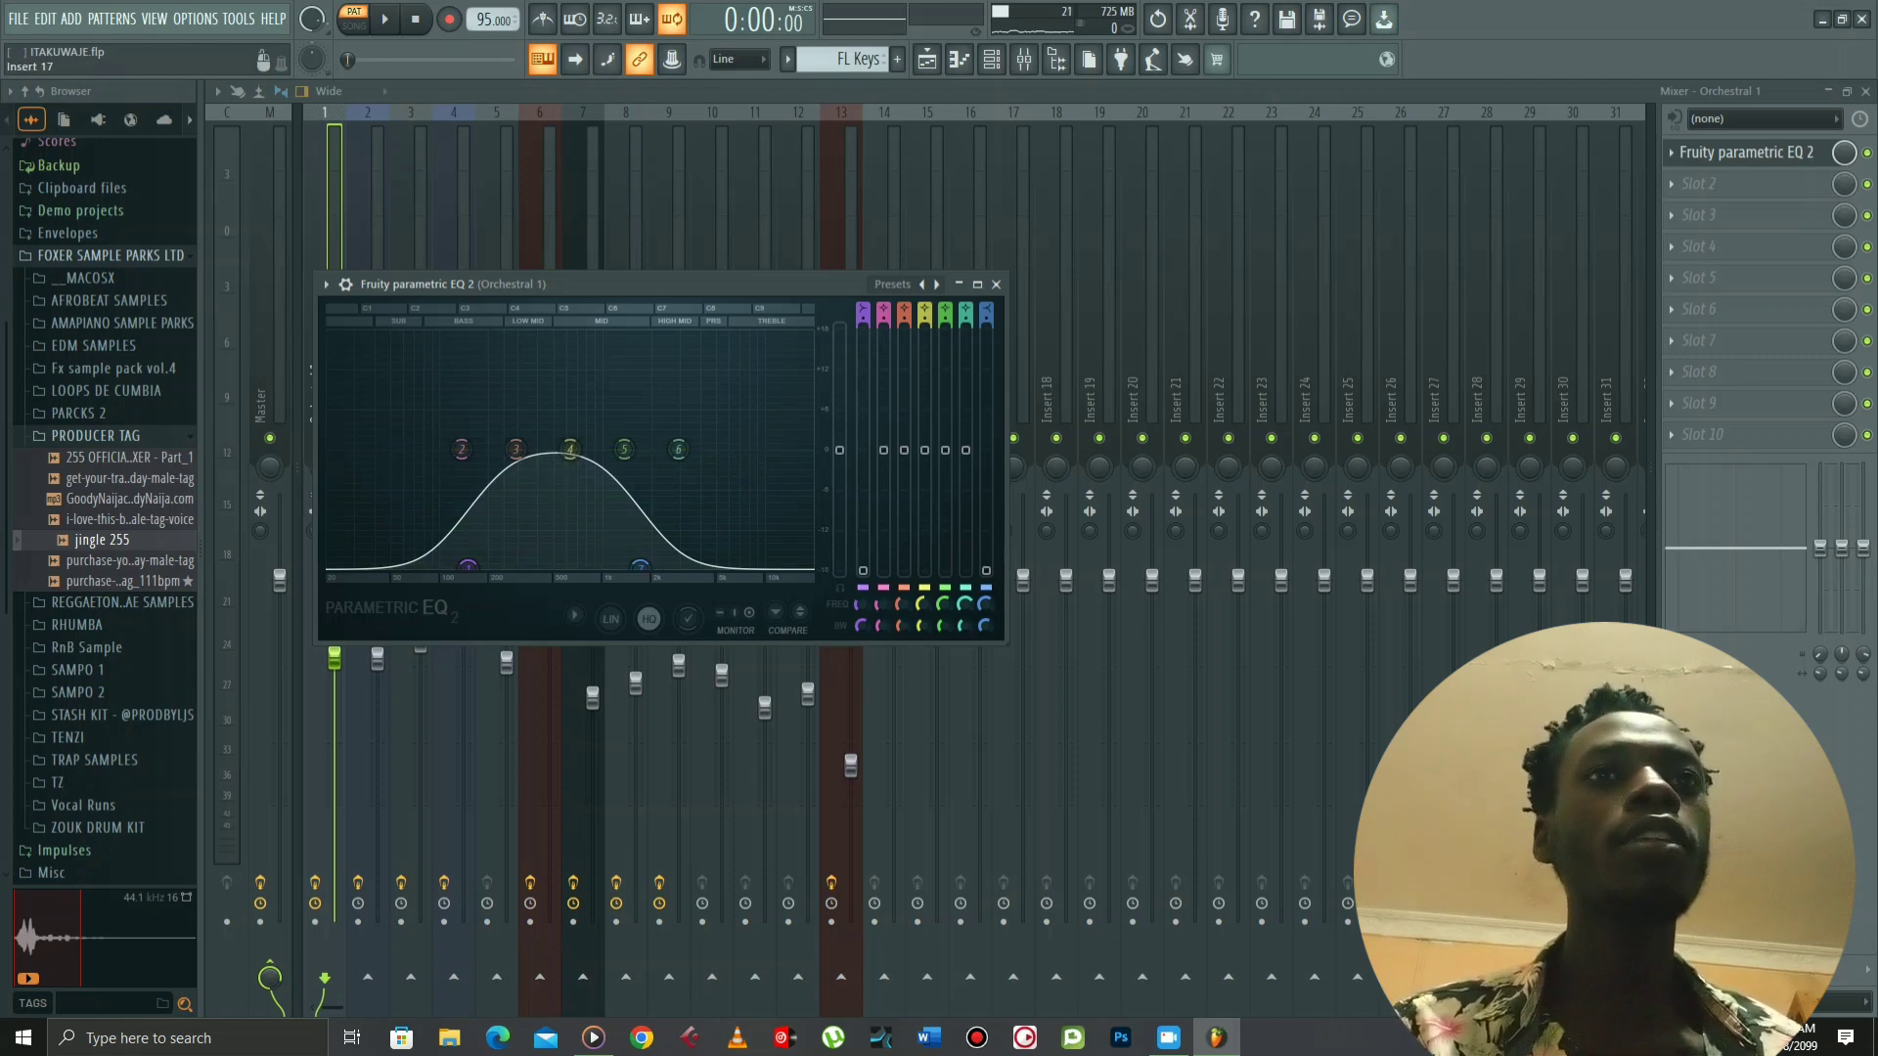
click(996, 284)
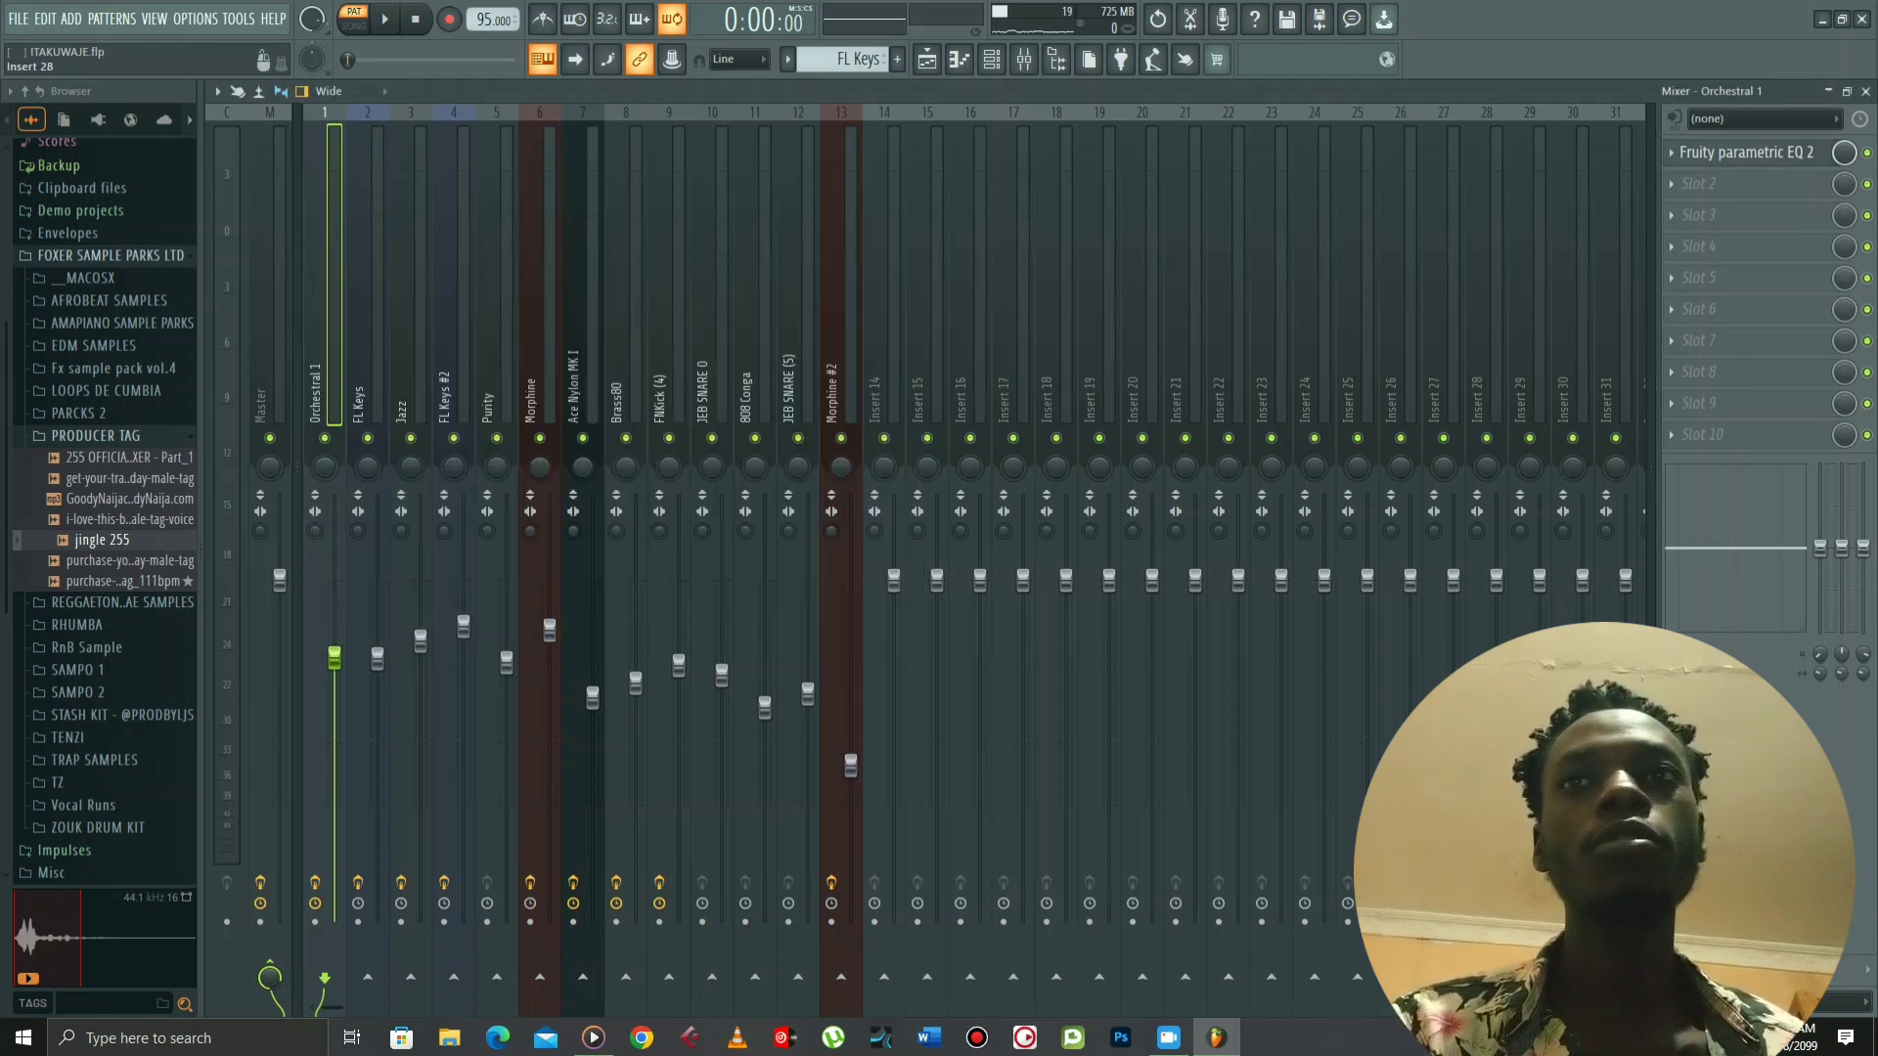
click(1865, 90)
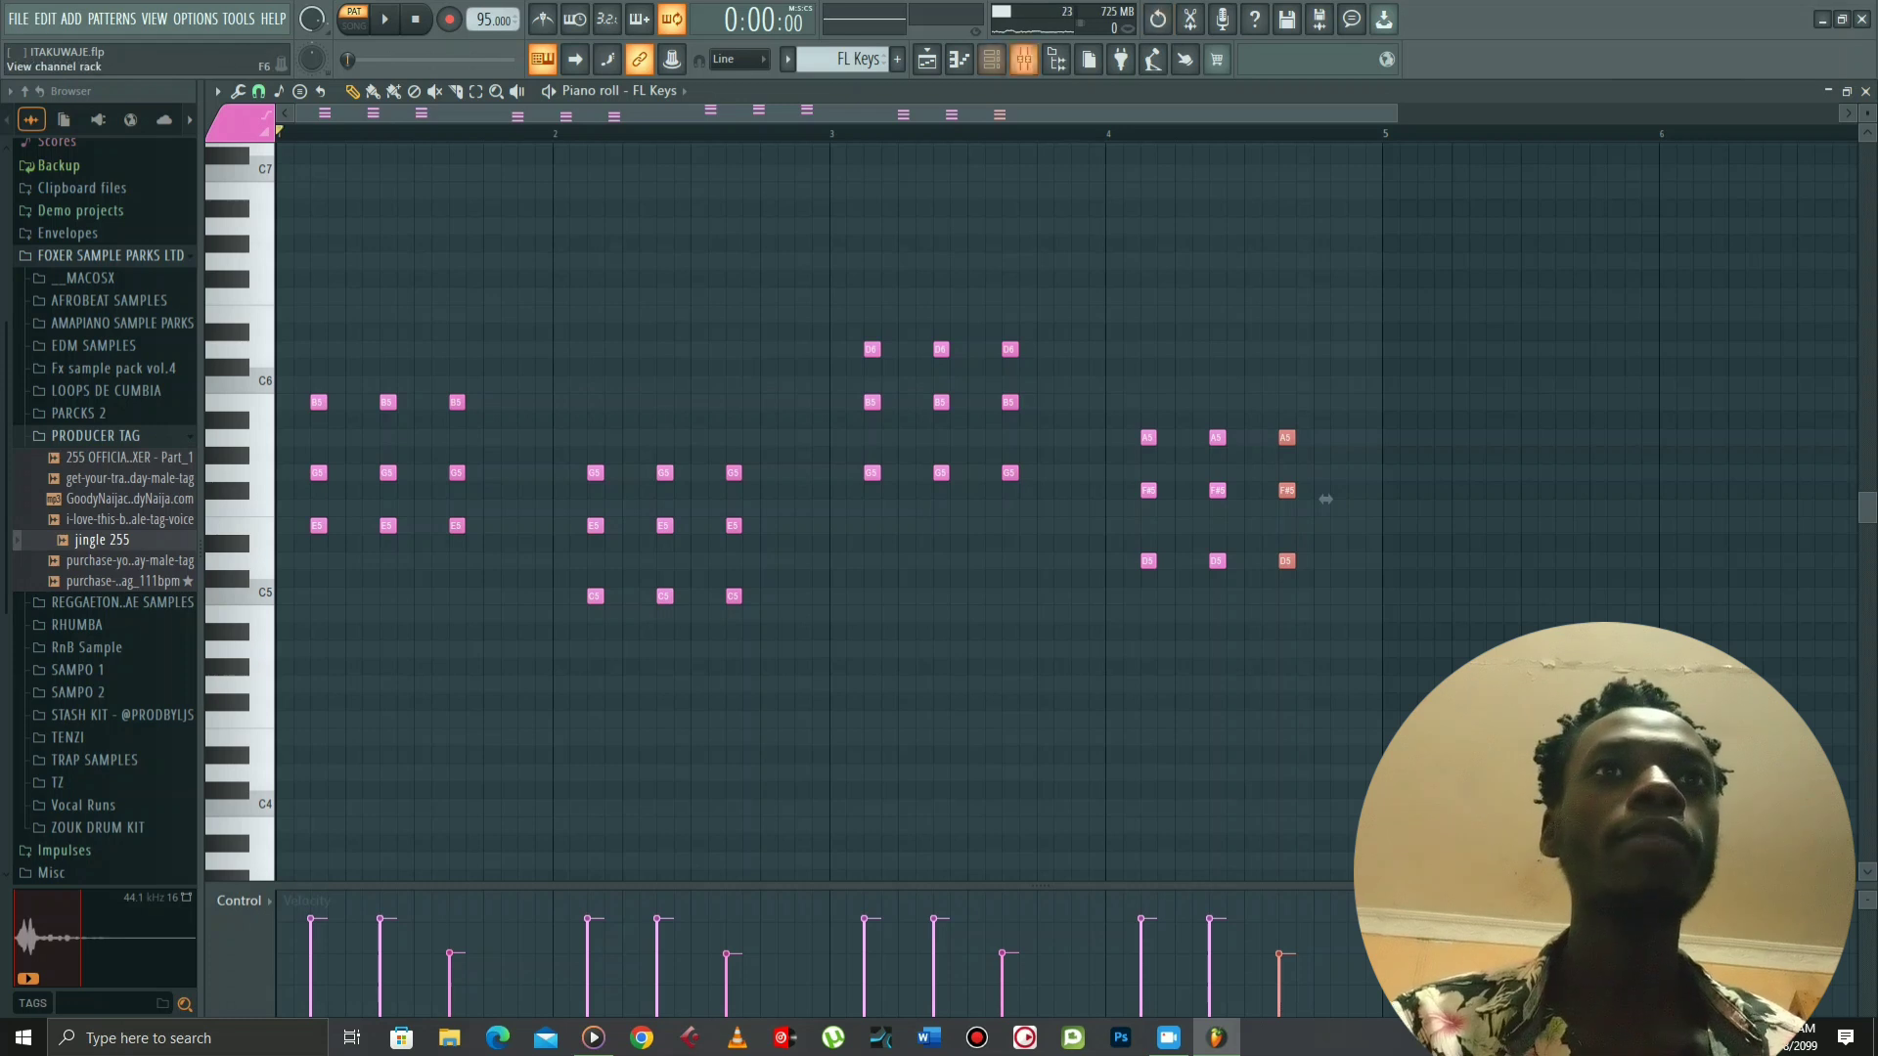
View the Jazz channel's DirectWave instrument and play the Jazz pattern's notes in the piano roll
key(F6)
scroll(844, 59, down, 1)
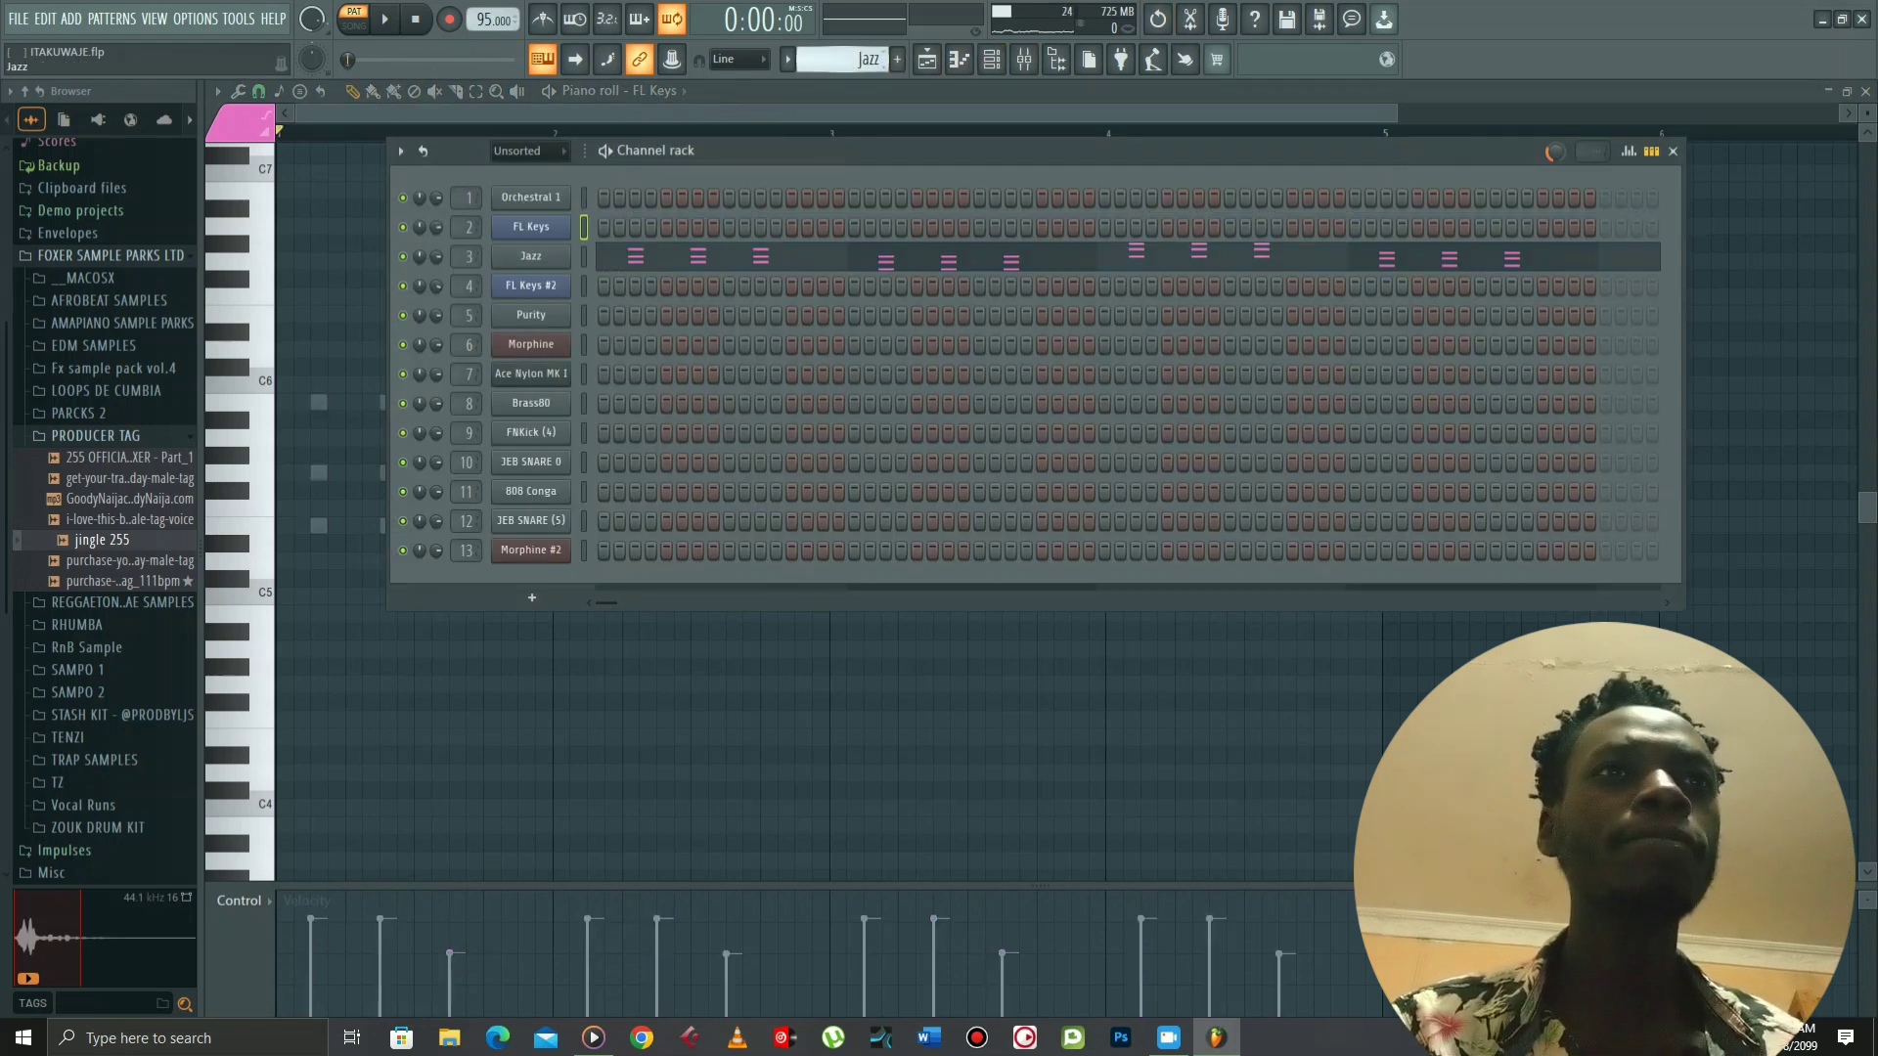
click(531, 257)
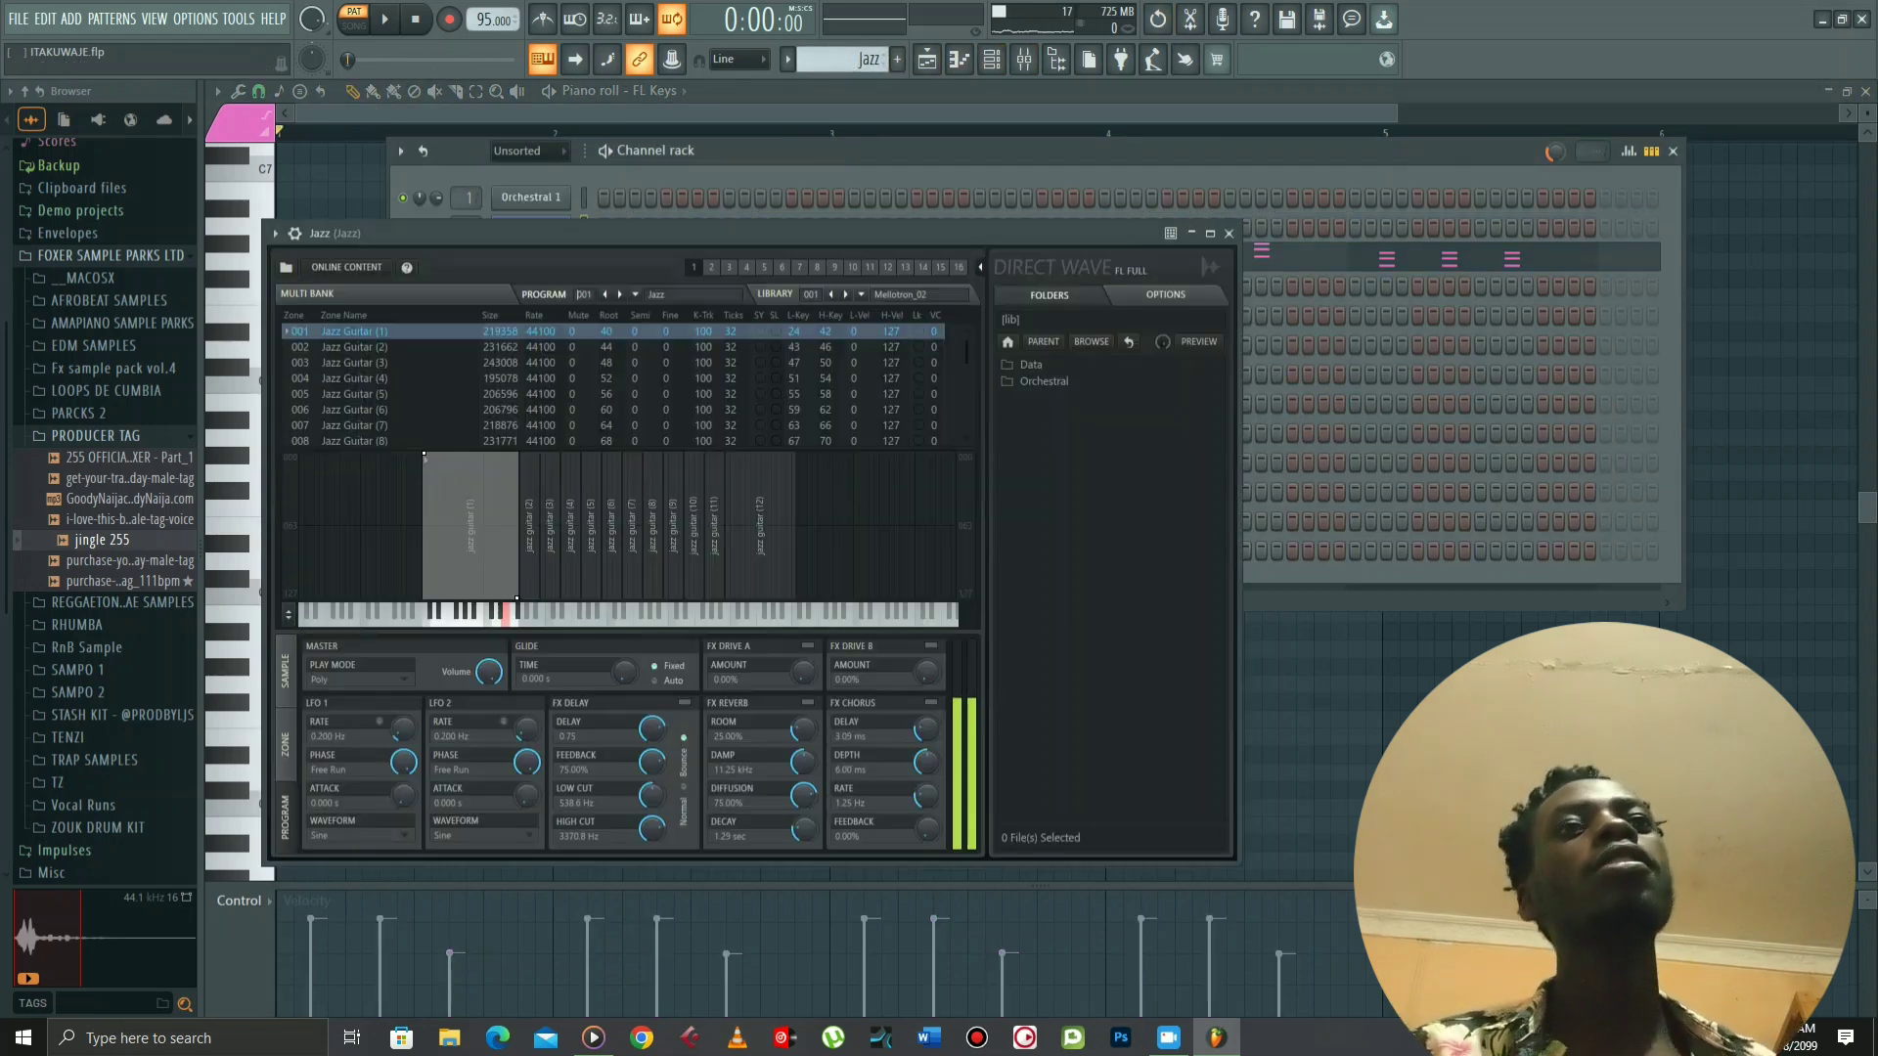
click(1229, 234)
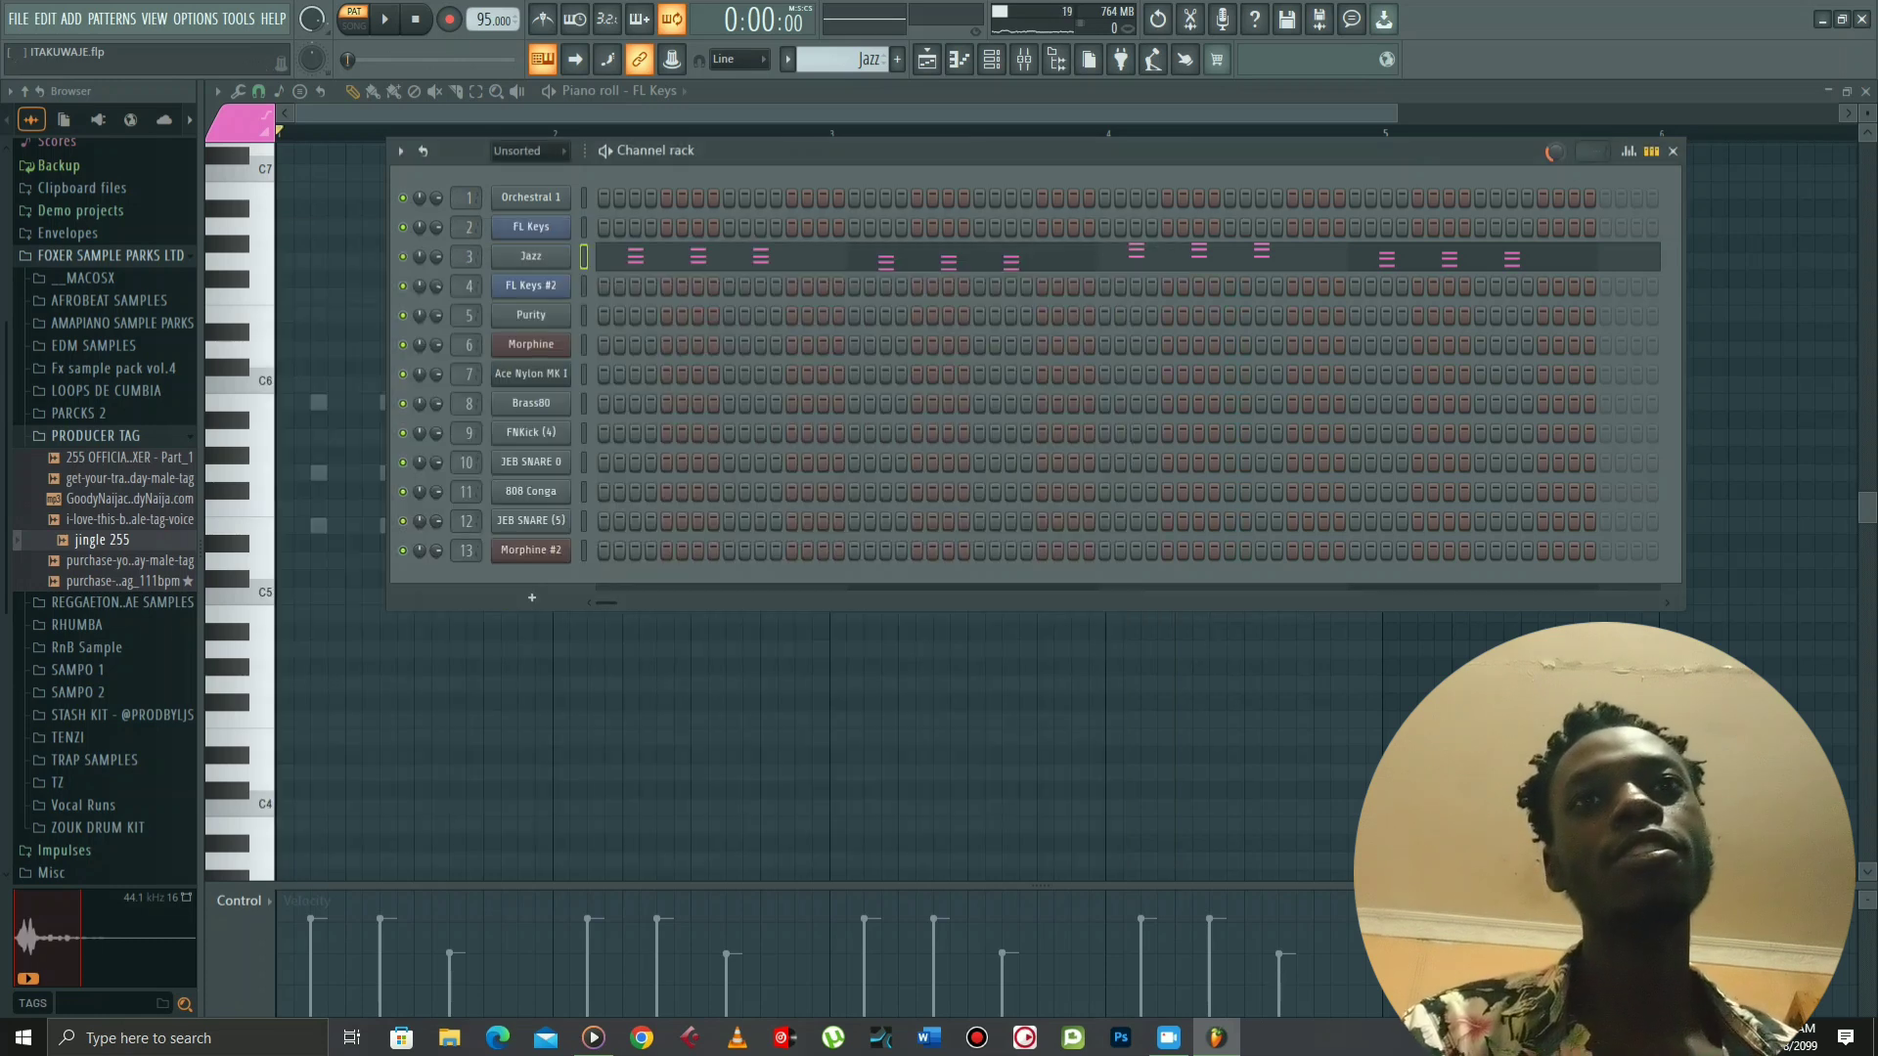
click(1233, 248)
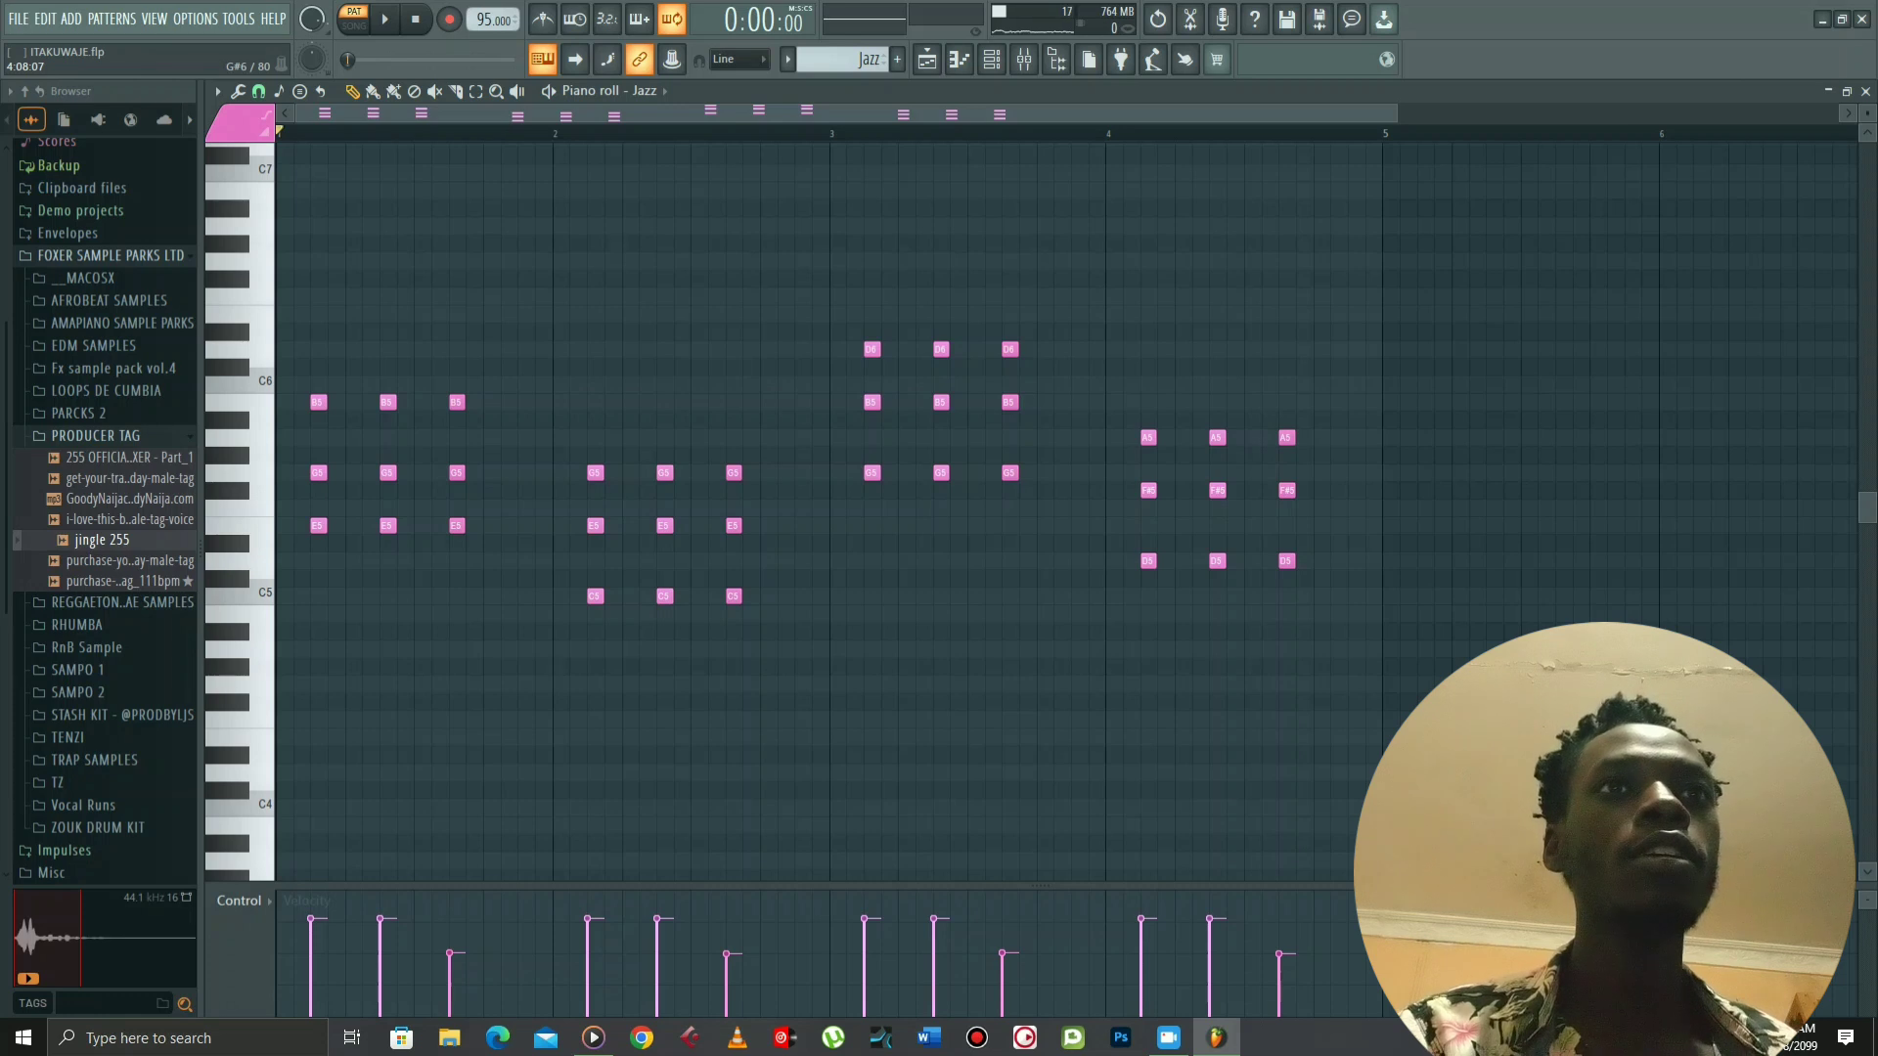
key(space)
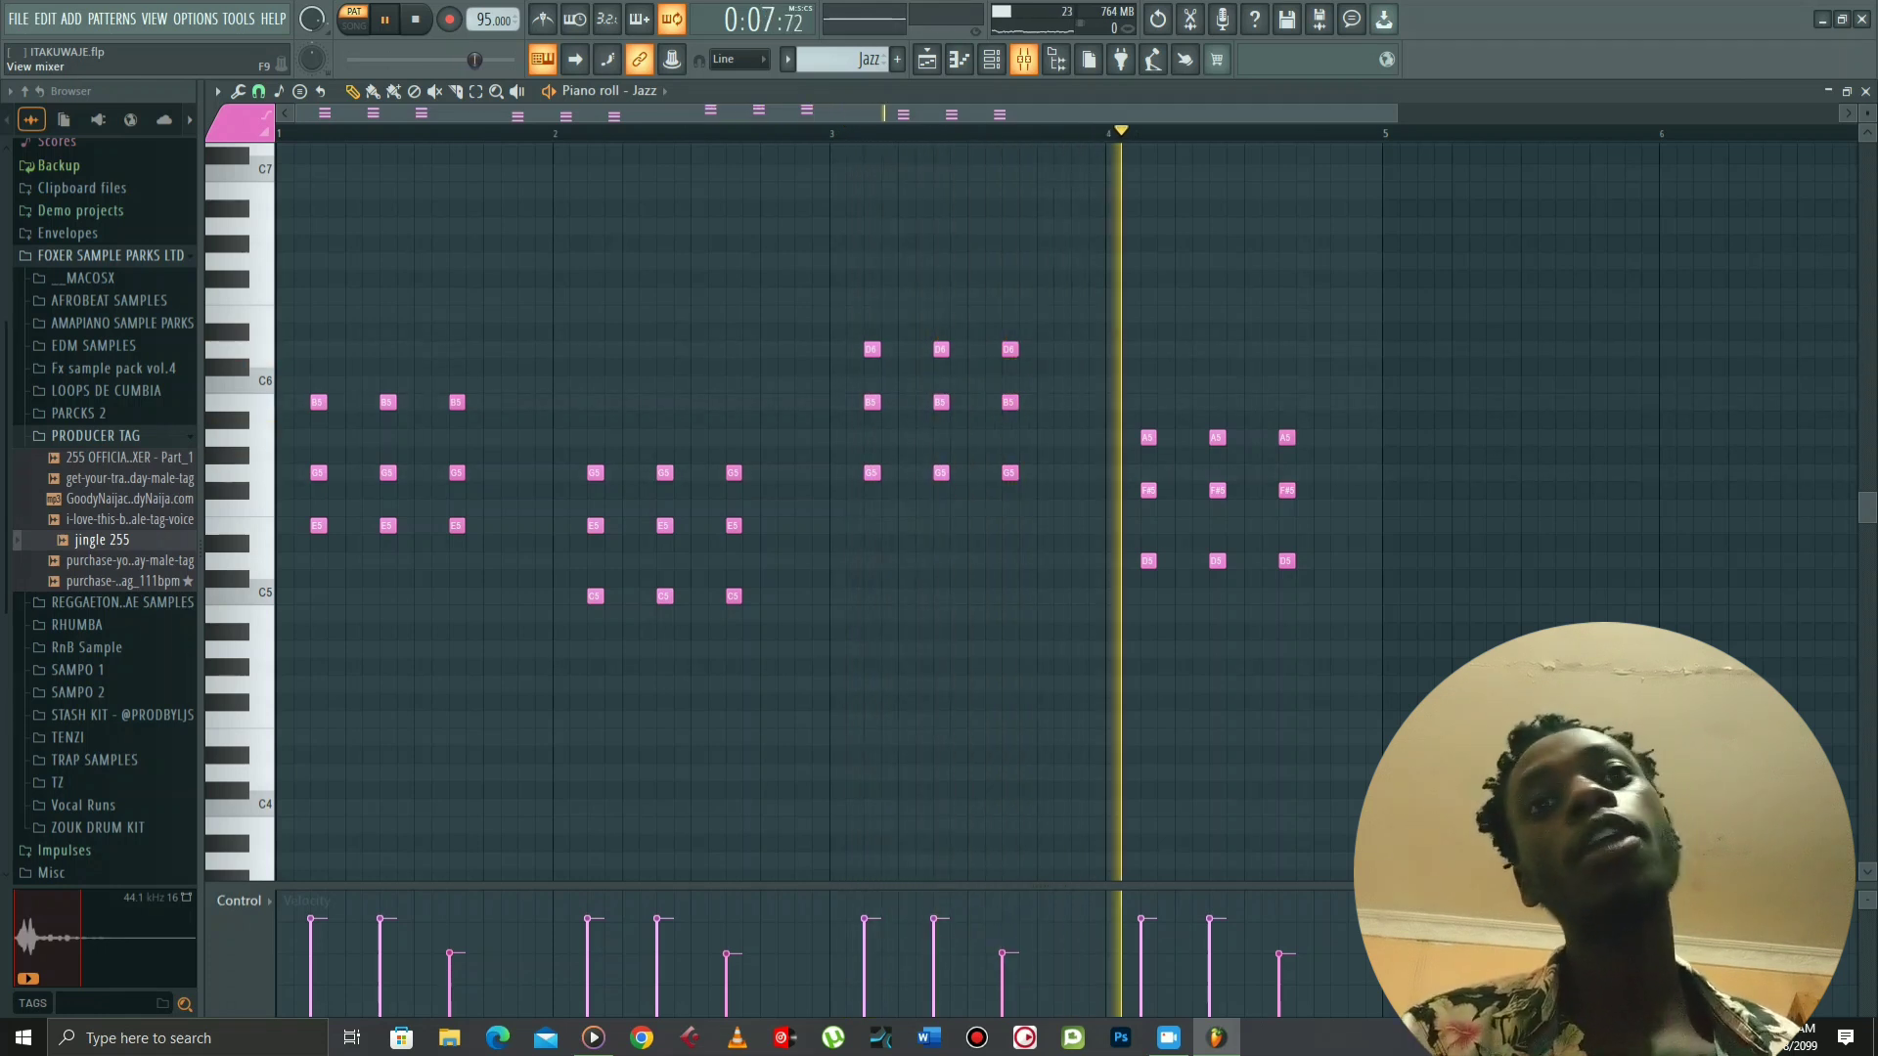
Stop playback and inspect the Fruity delay 2 effect on the Jazz mixer track
click(1024, 60)
key(space)
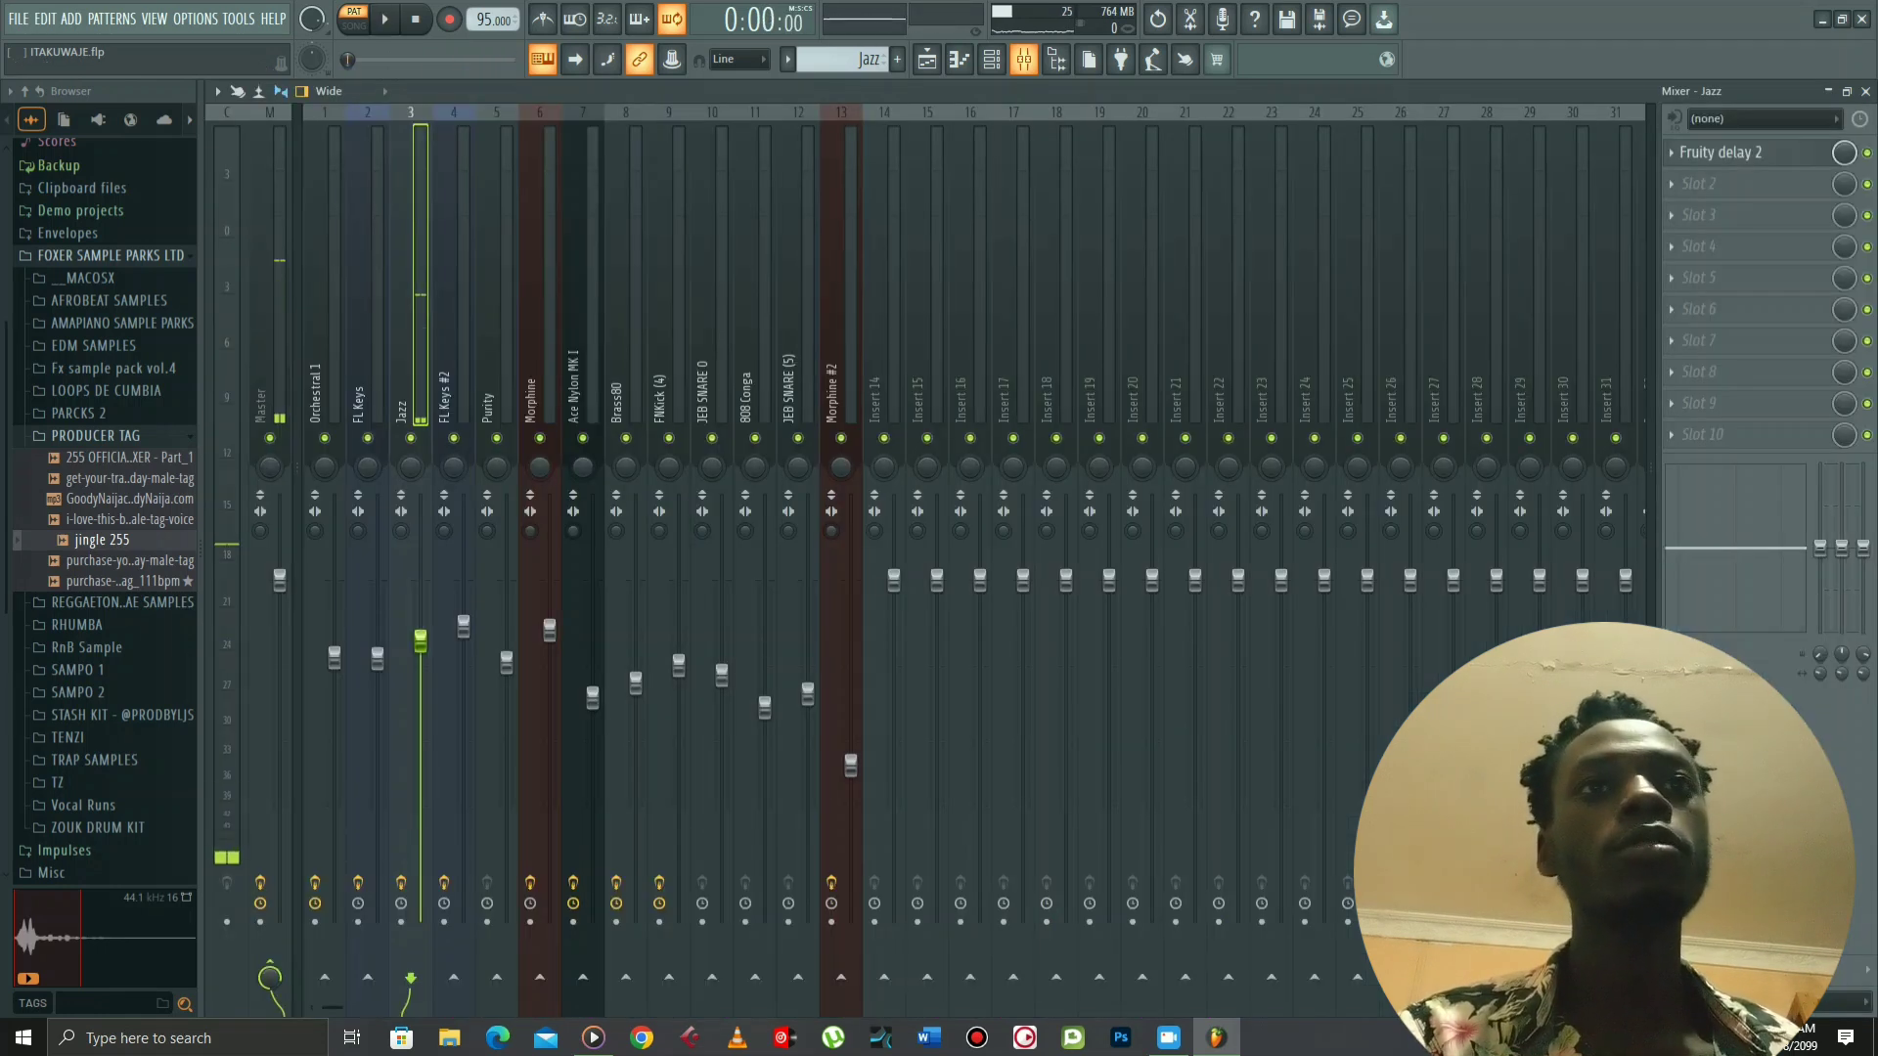
click(1722, 152)
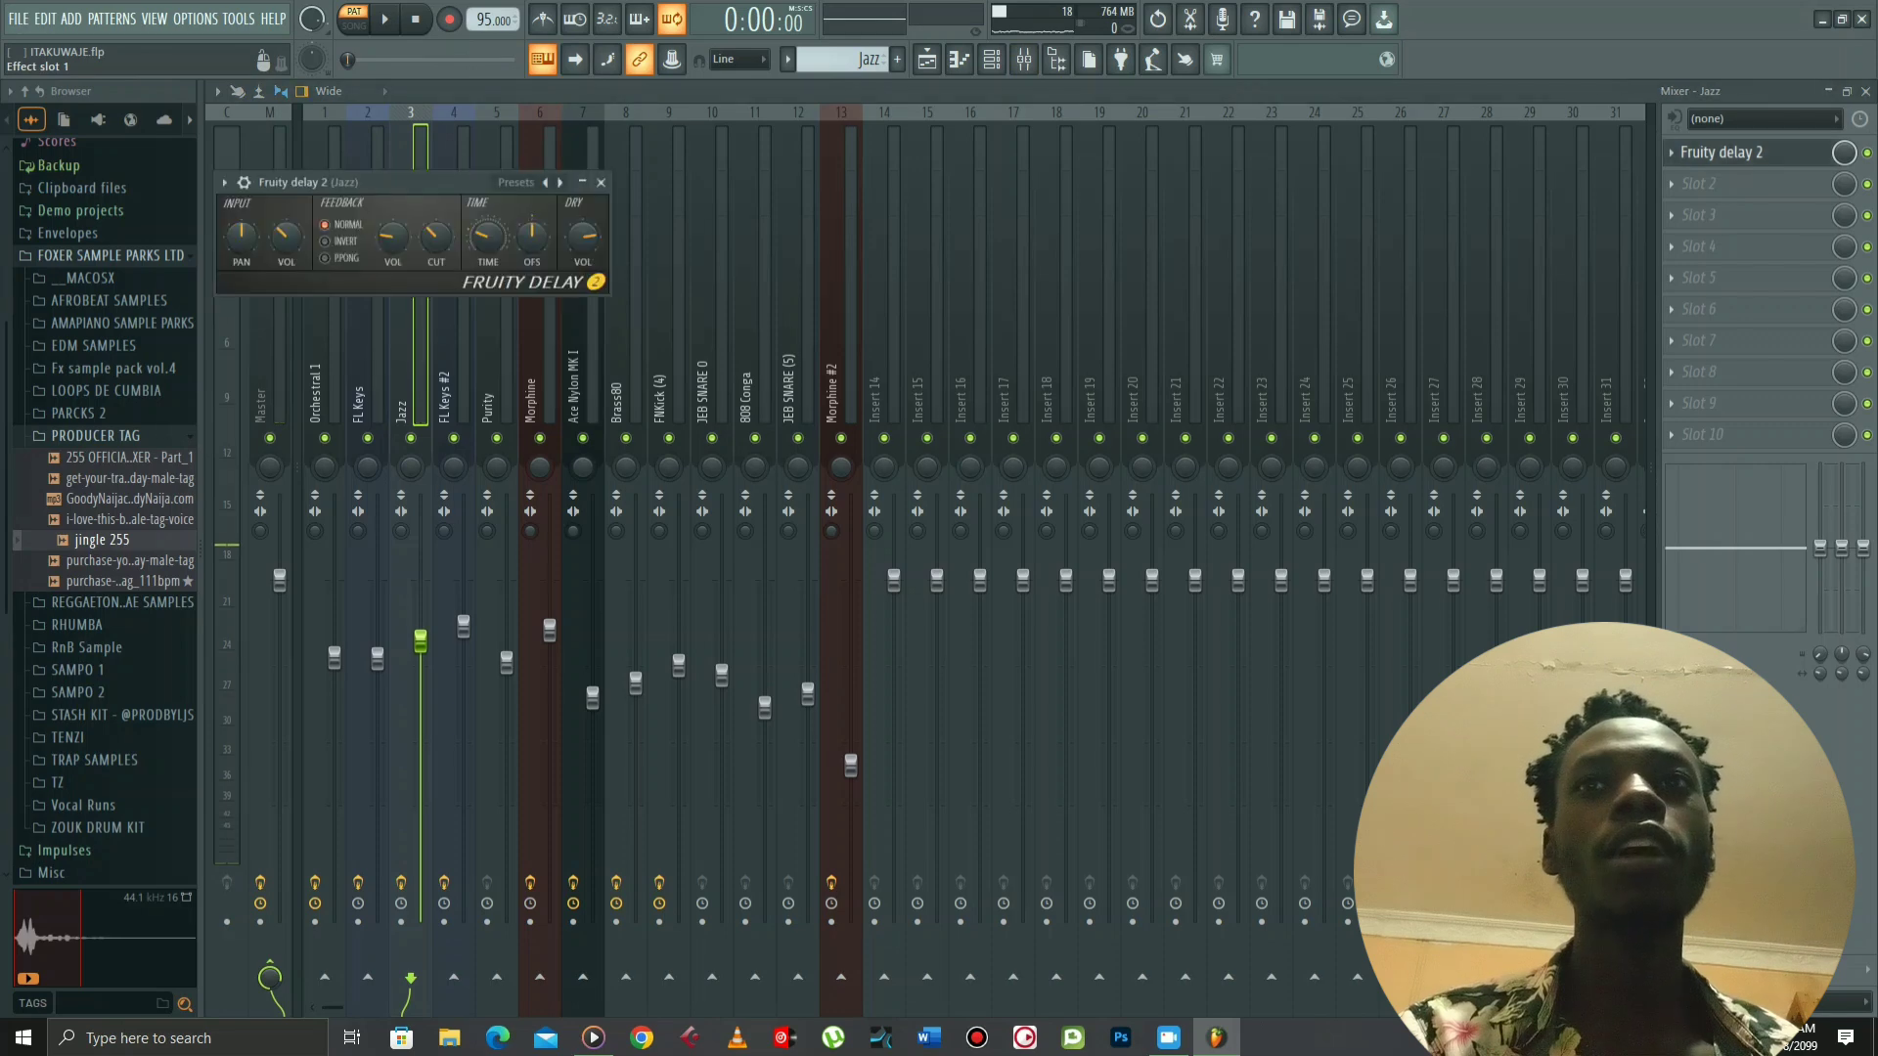
click(600, 183)
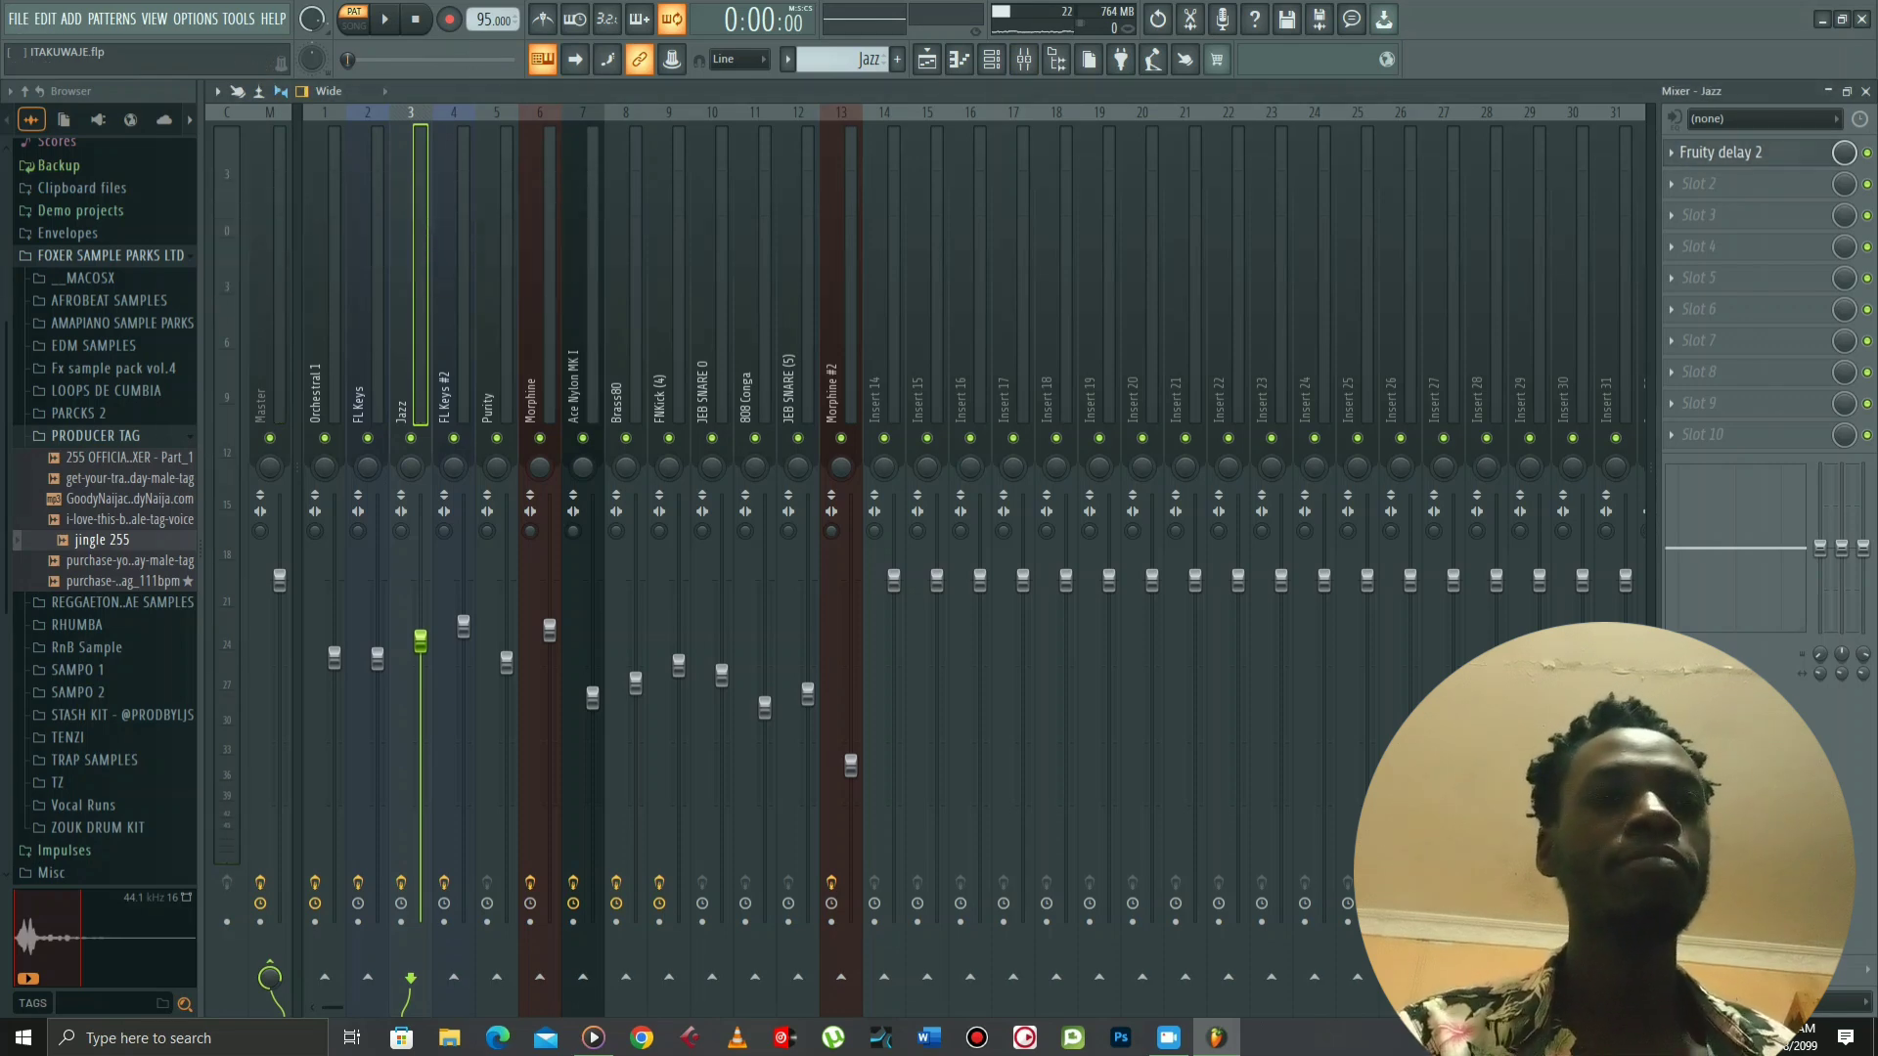
Switch to the FL Keys #2 pattern in the channel rack and view its FL Keys instrument, then close it
click(991, 58)
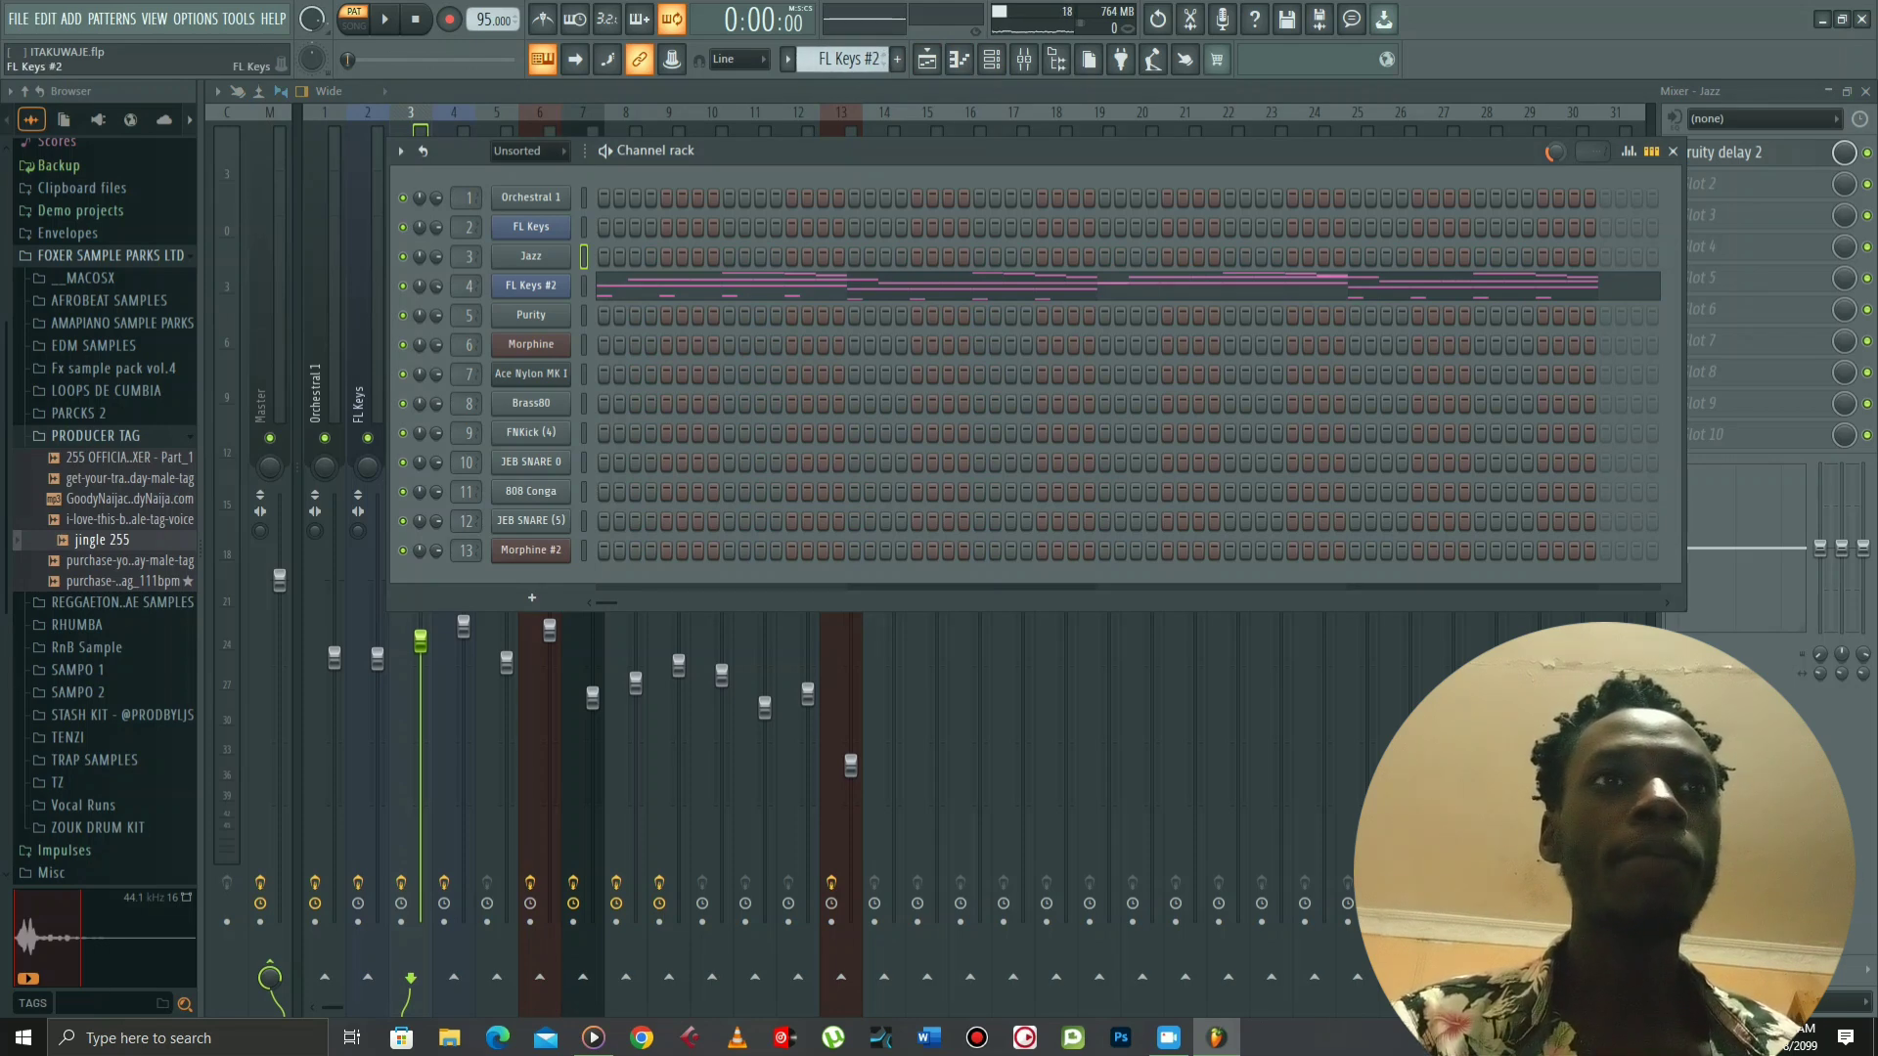
click(531, 286)
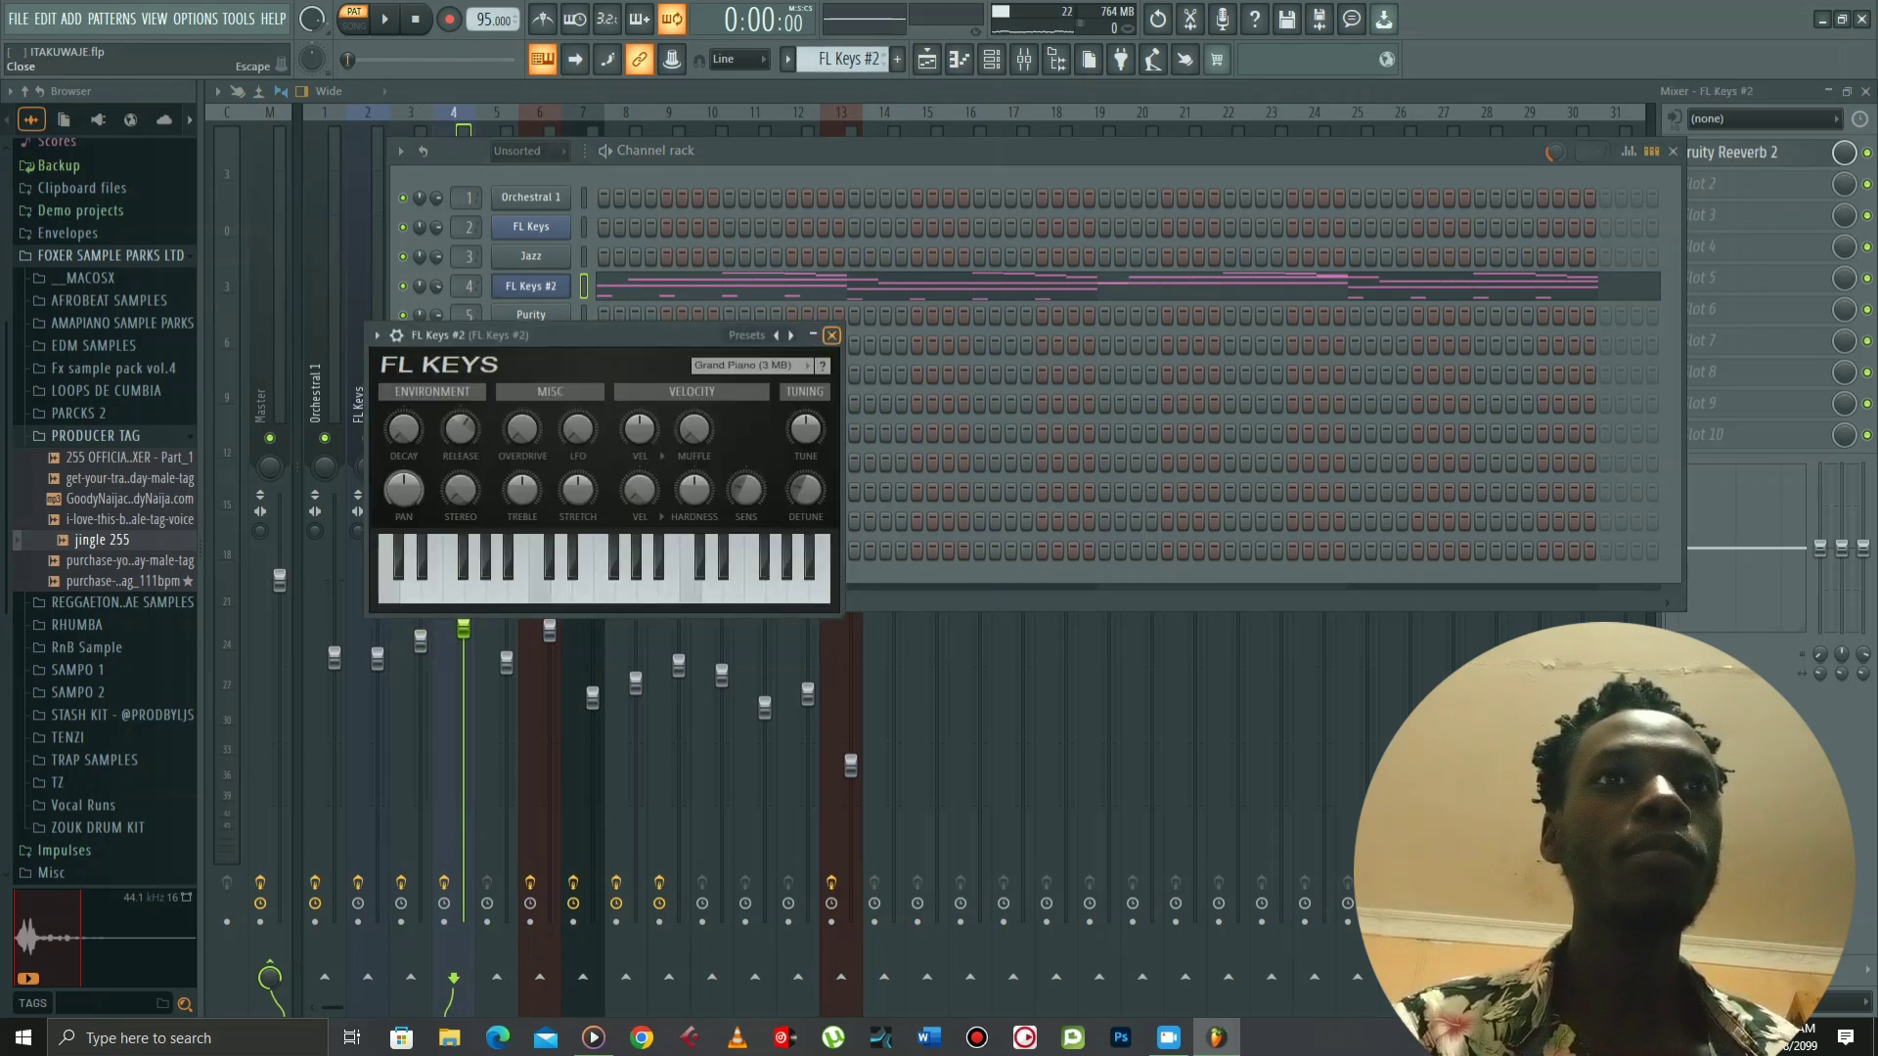
click(831, 335)
Play the FL Keys #2 pattern in the piano roll, examine its notes across the octaves, and stop playback
key(F7)
key(space)
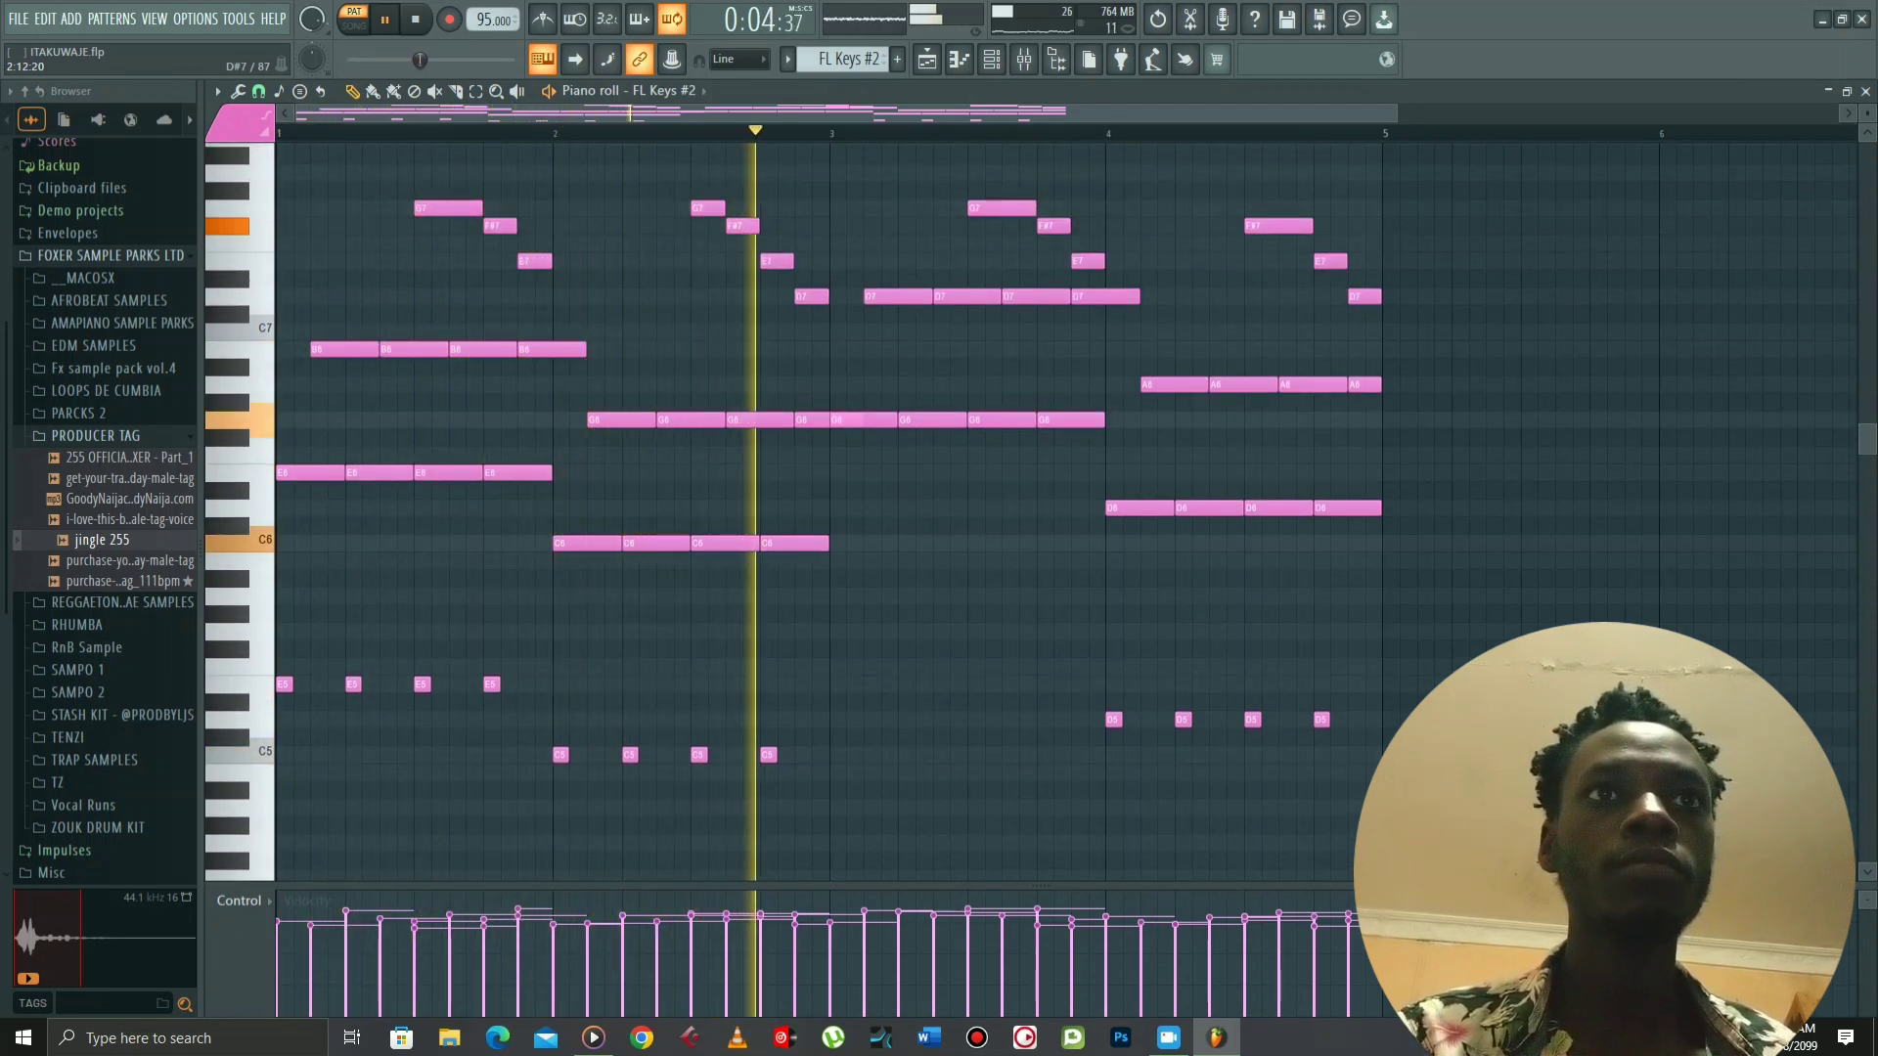
scroll(757, 278, up, 1)
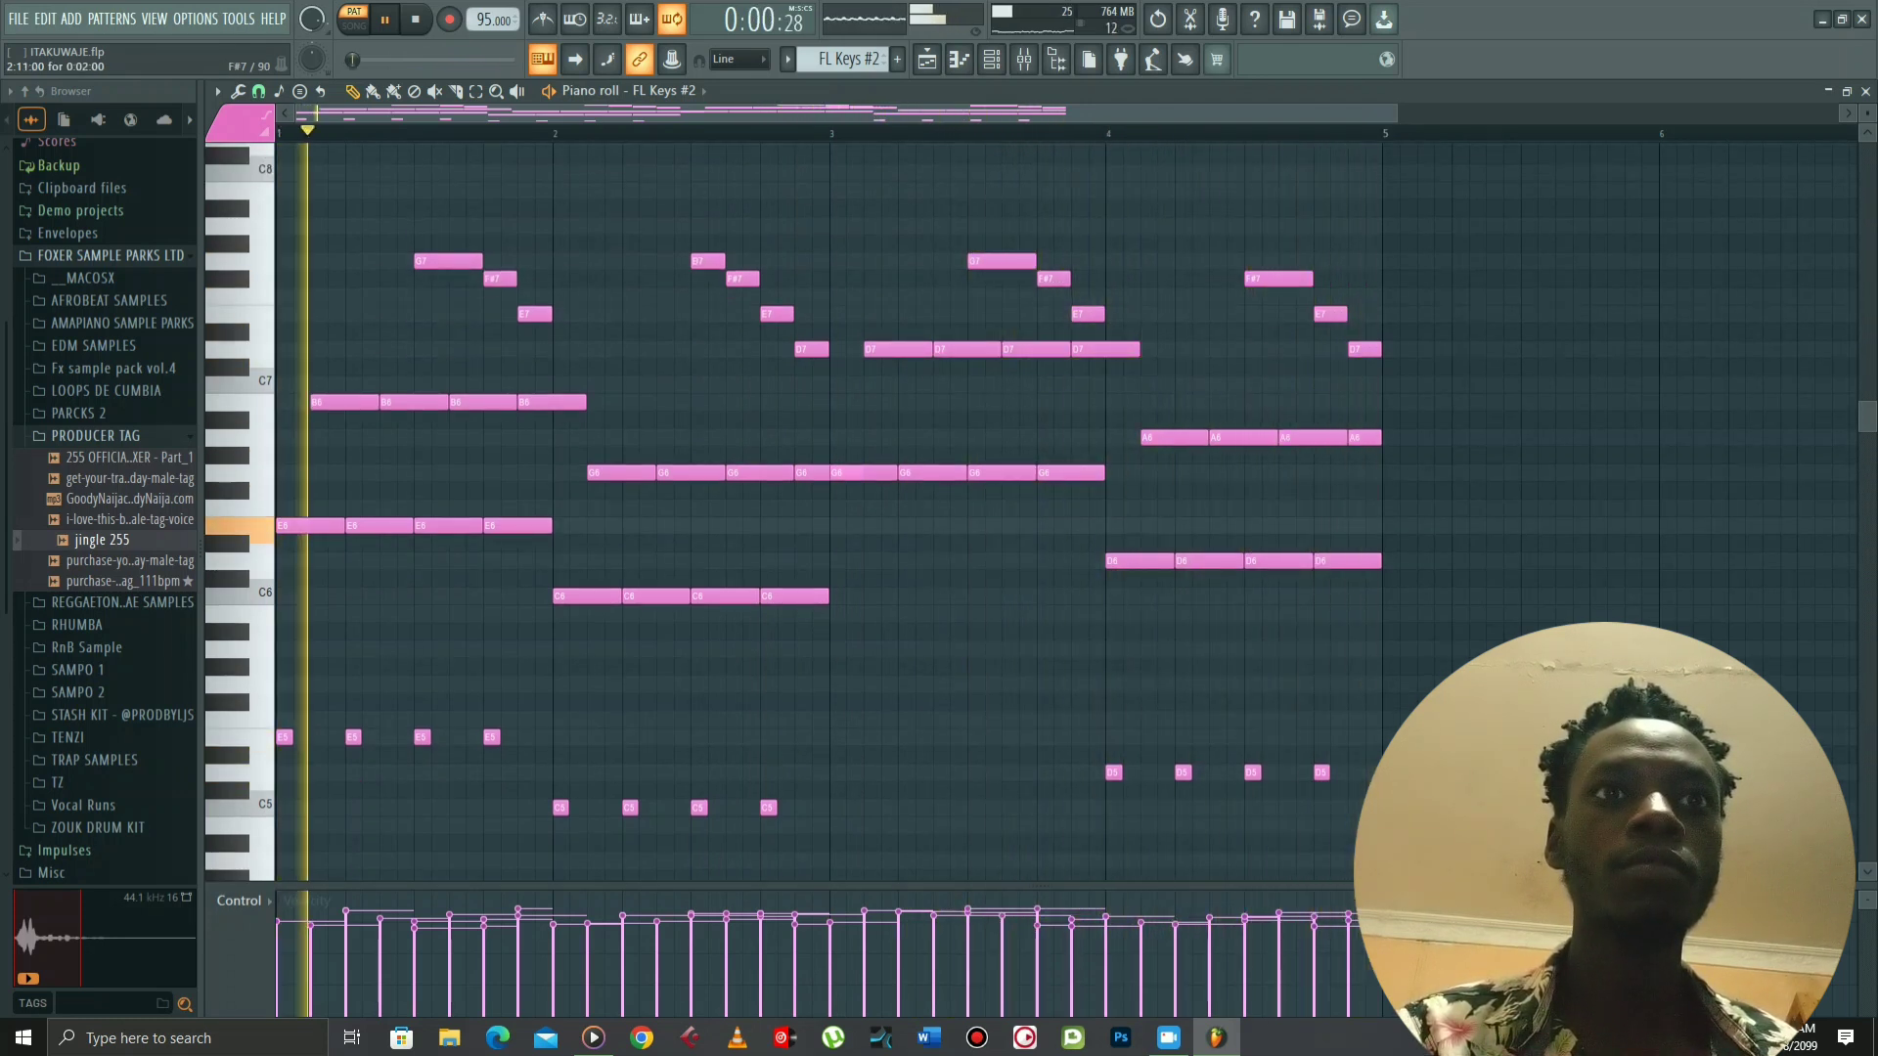
scroll(1031, 512, down, 3)
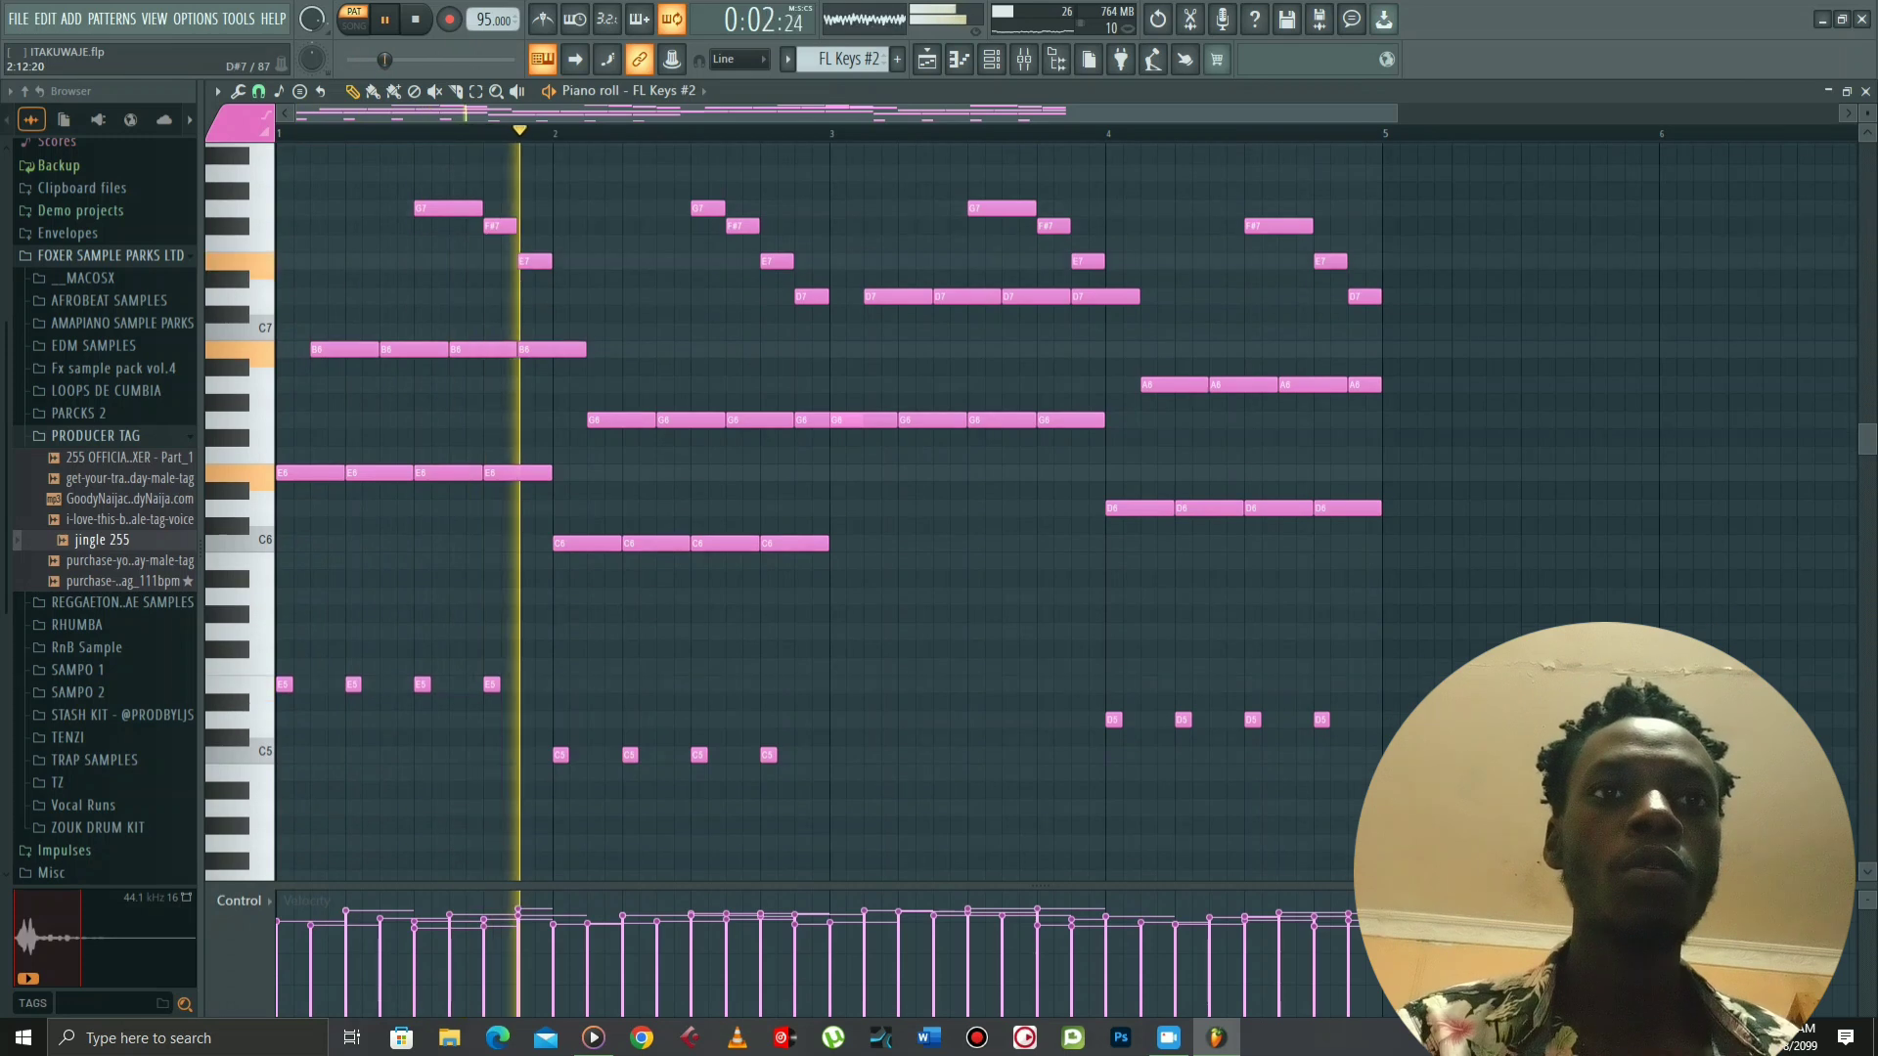
scroll(1031, 512, up, 3)
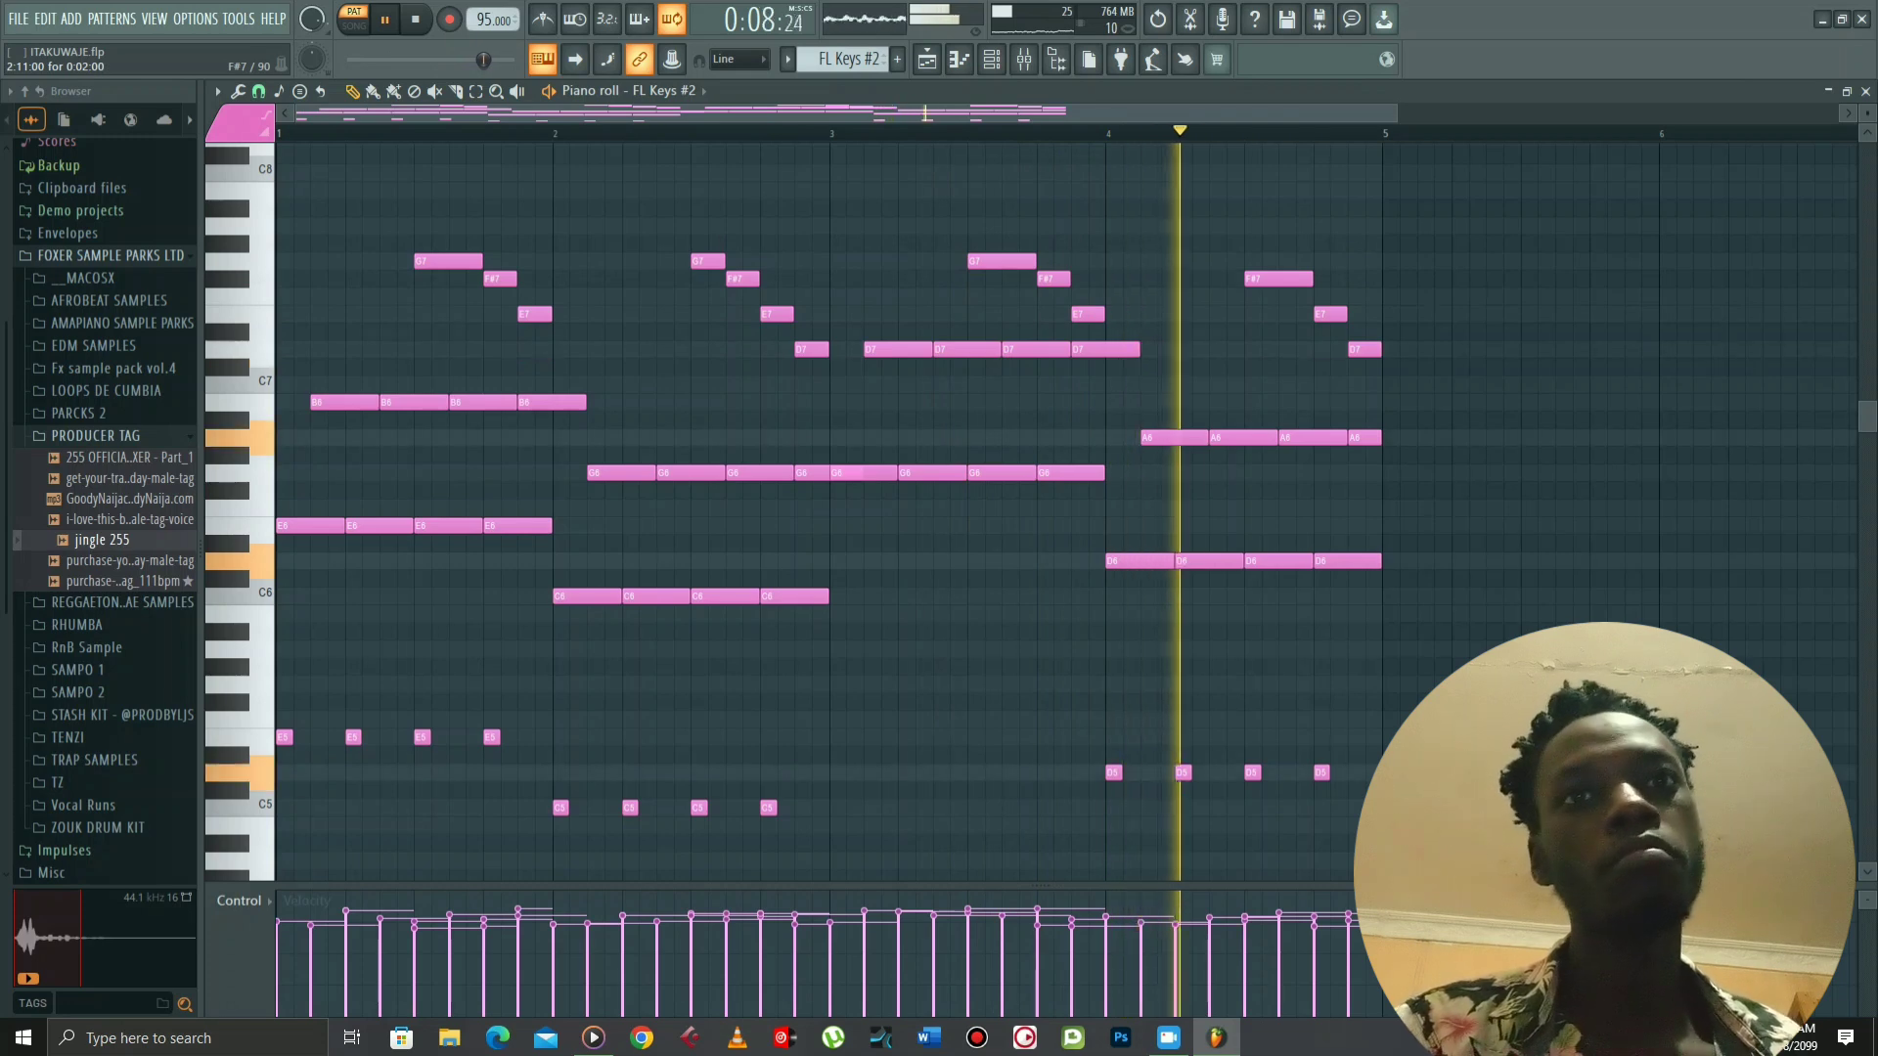
key(space)
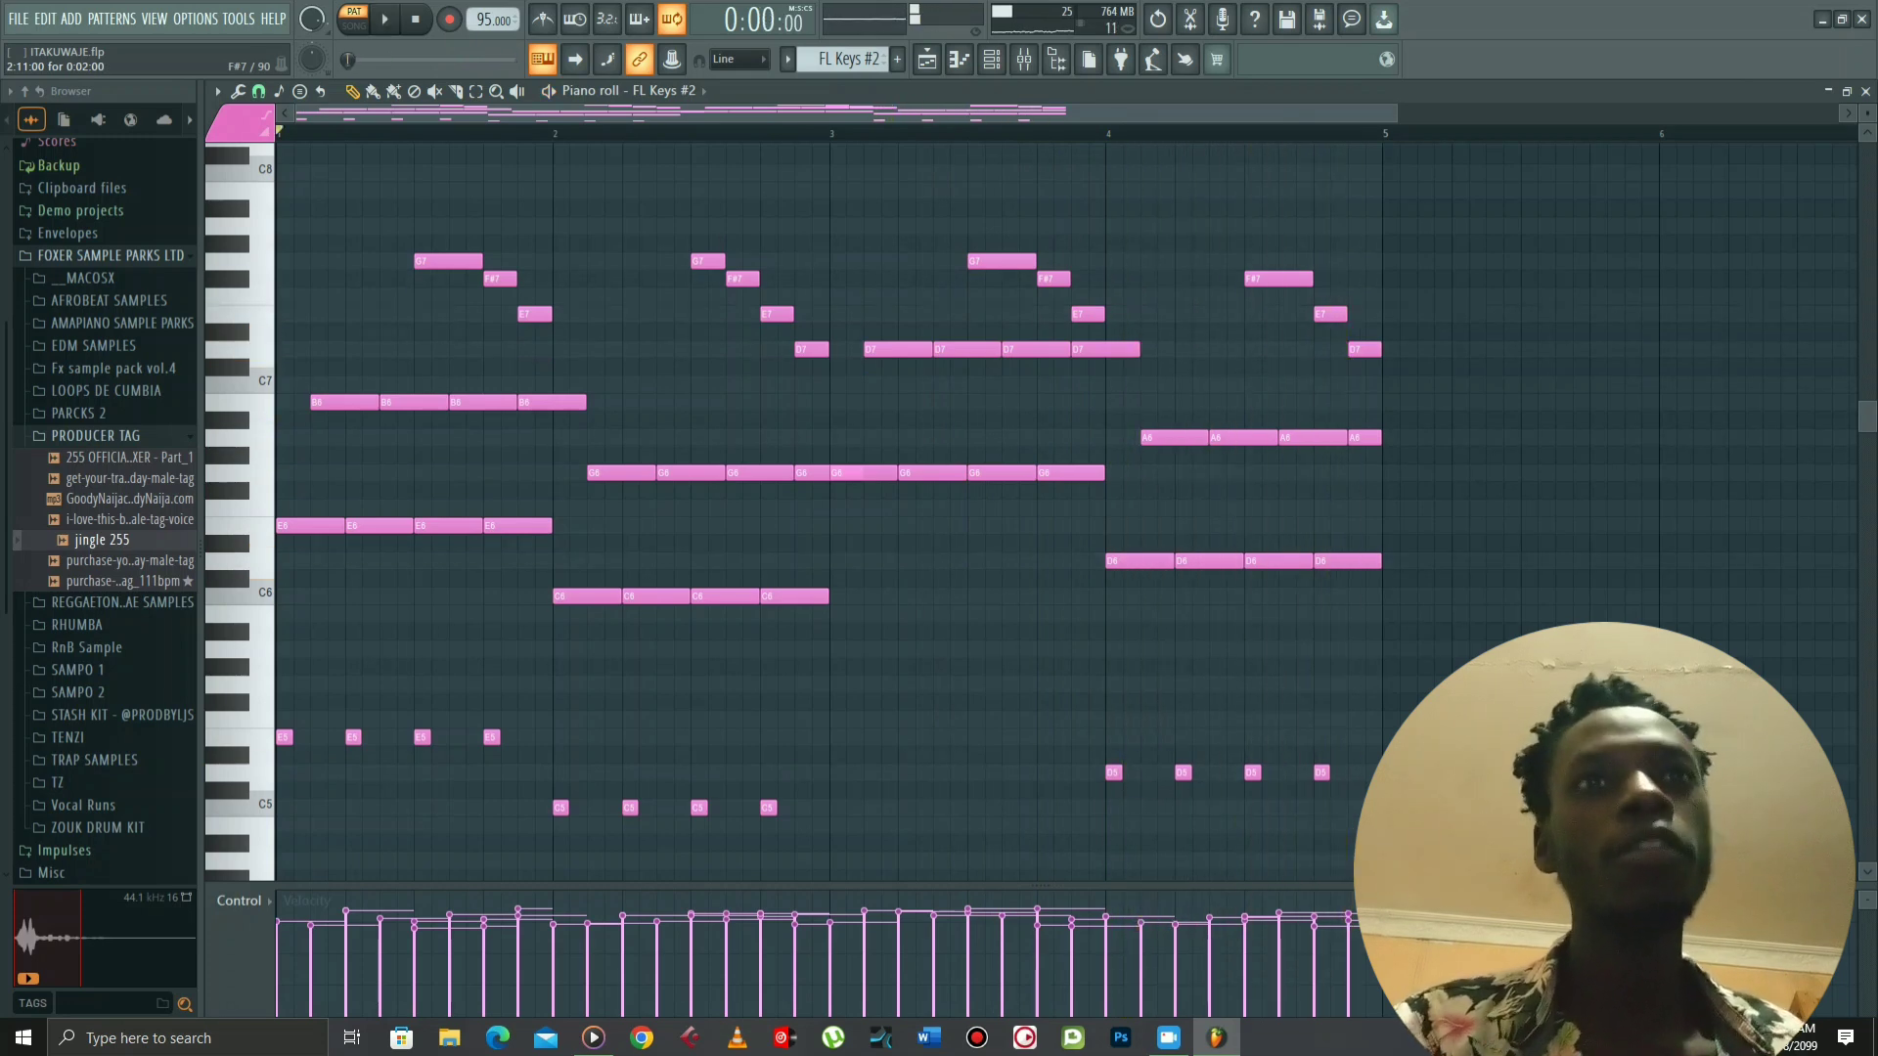
Check which effects are loaded on the FL Keys #2 mixer track and close the mixer
click(990, 60)
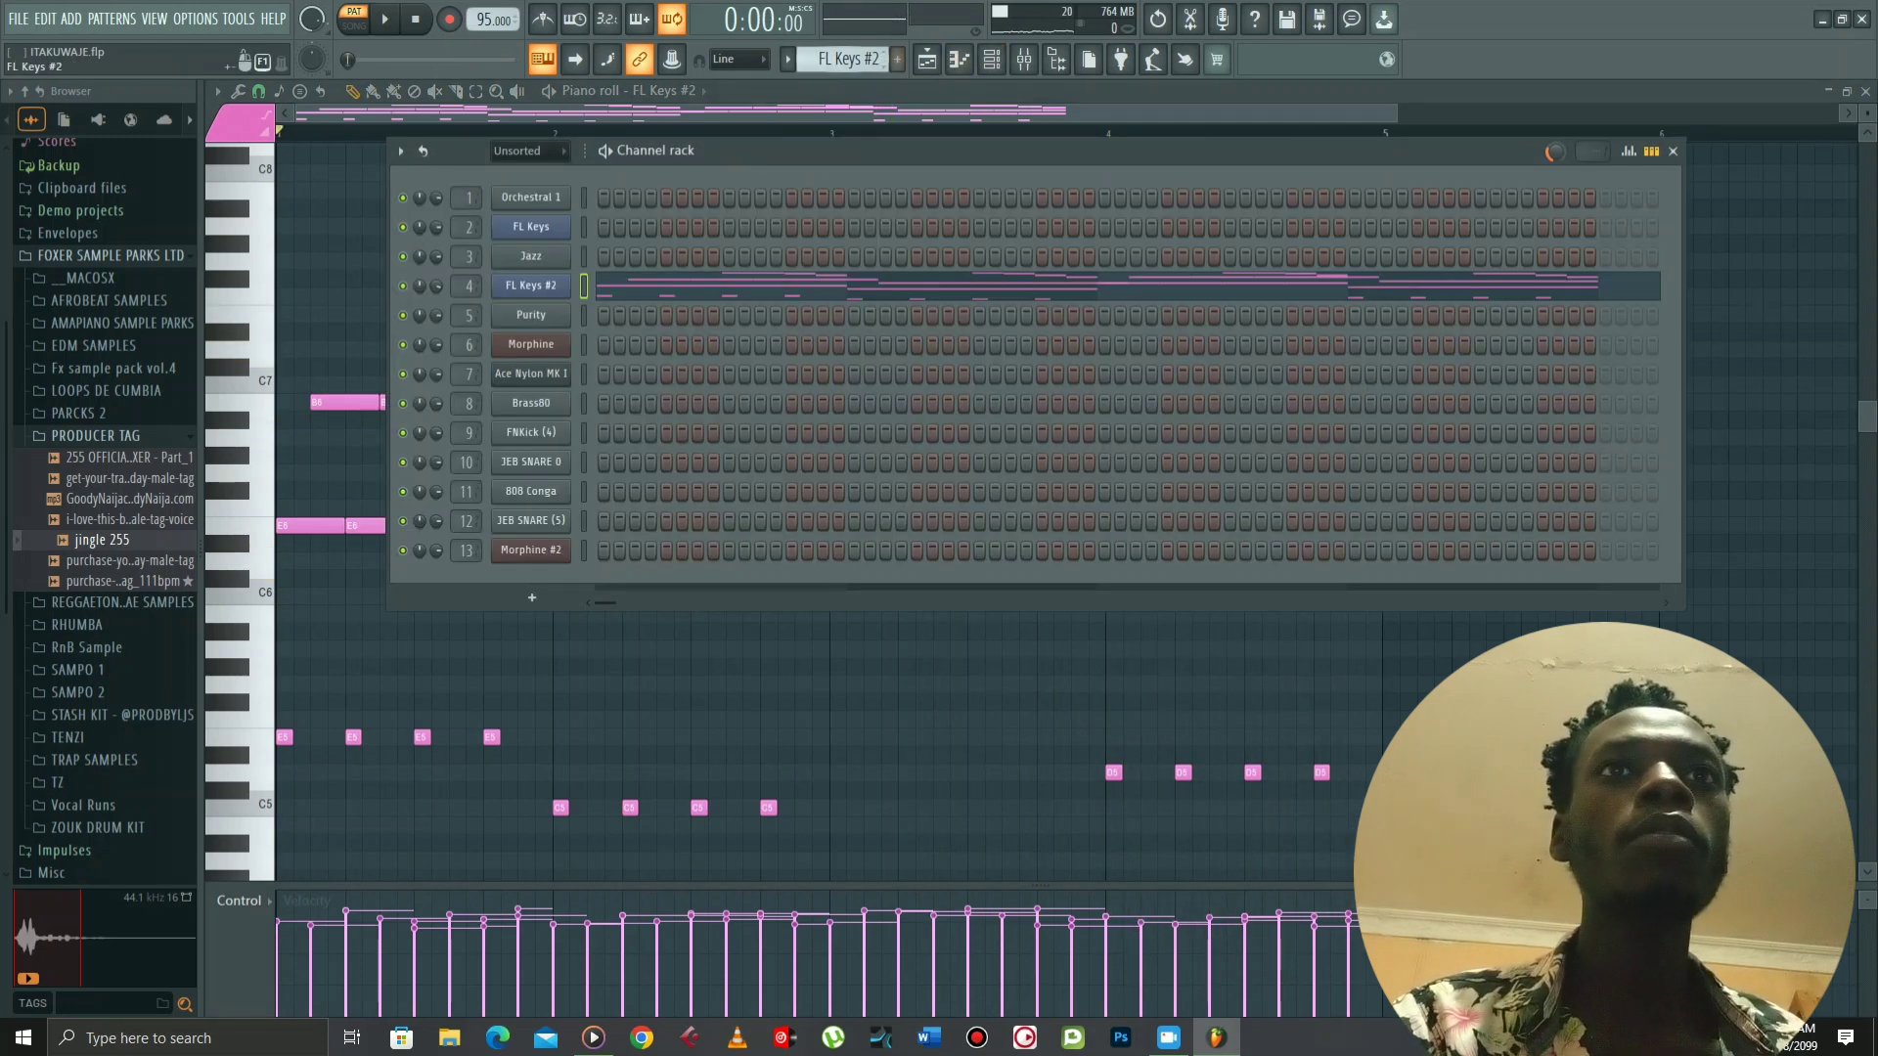
click(1023, 60)
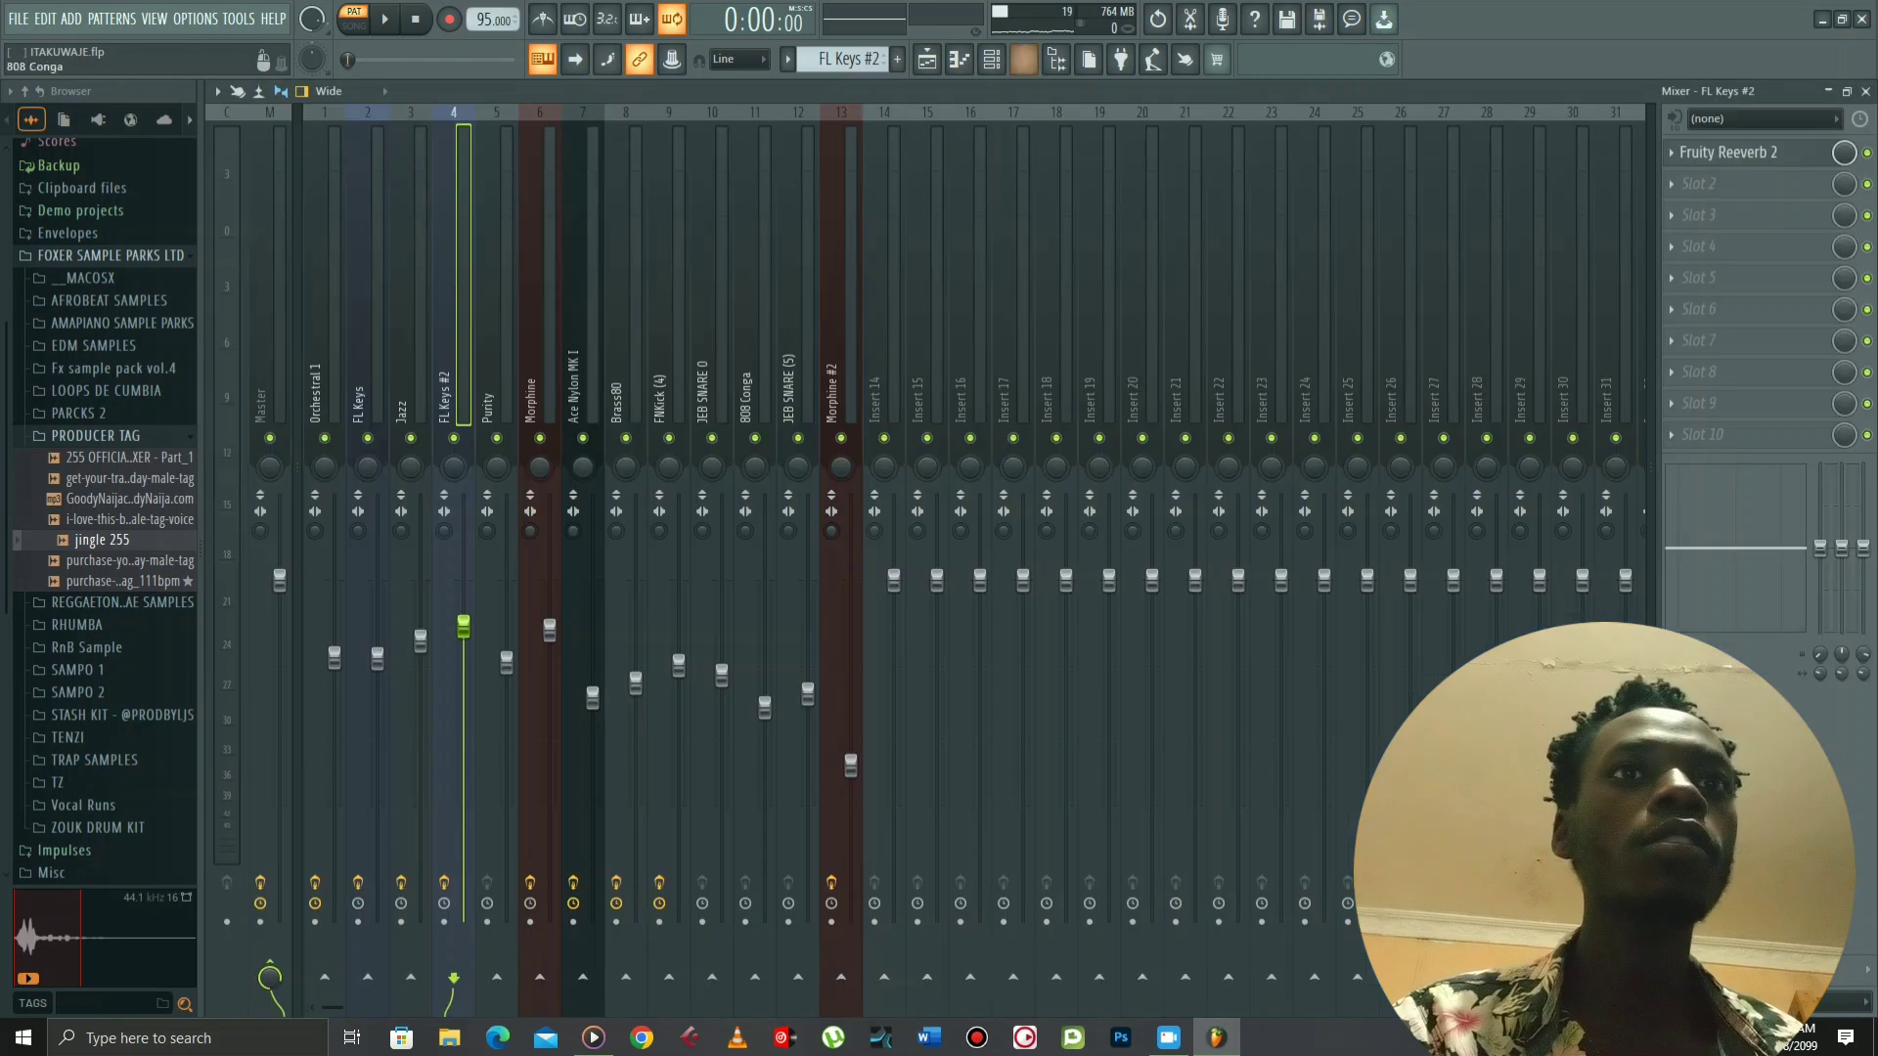
key(space)
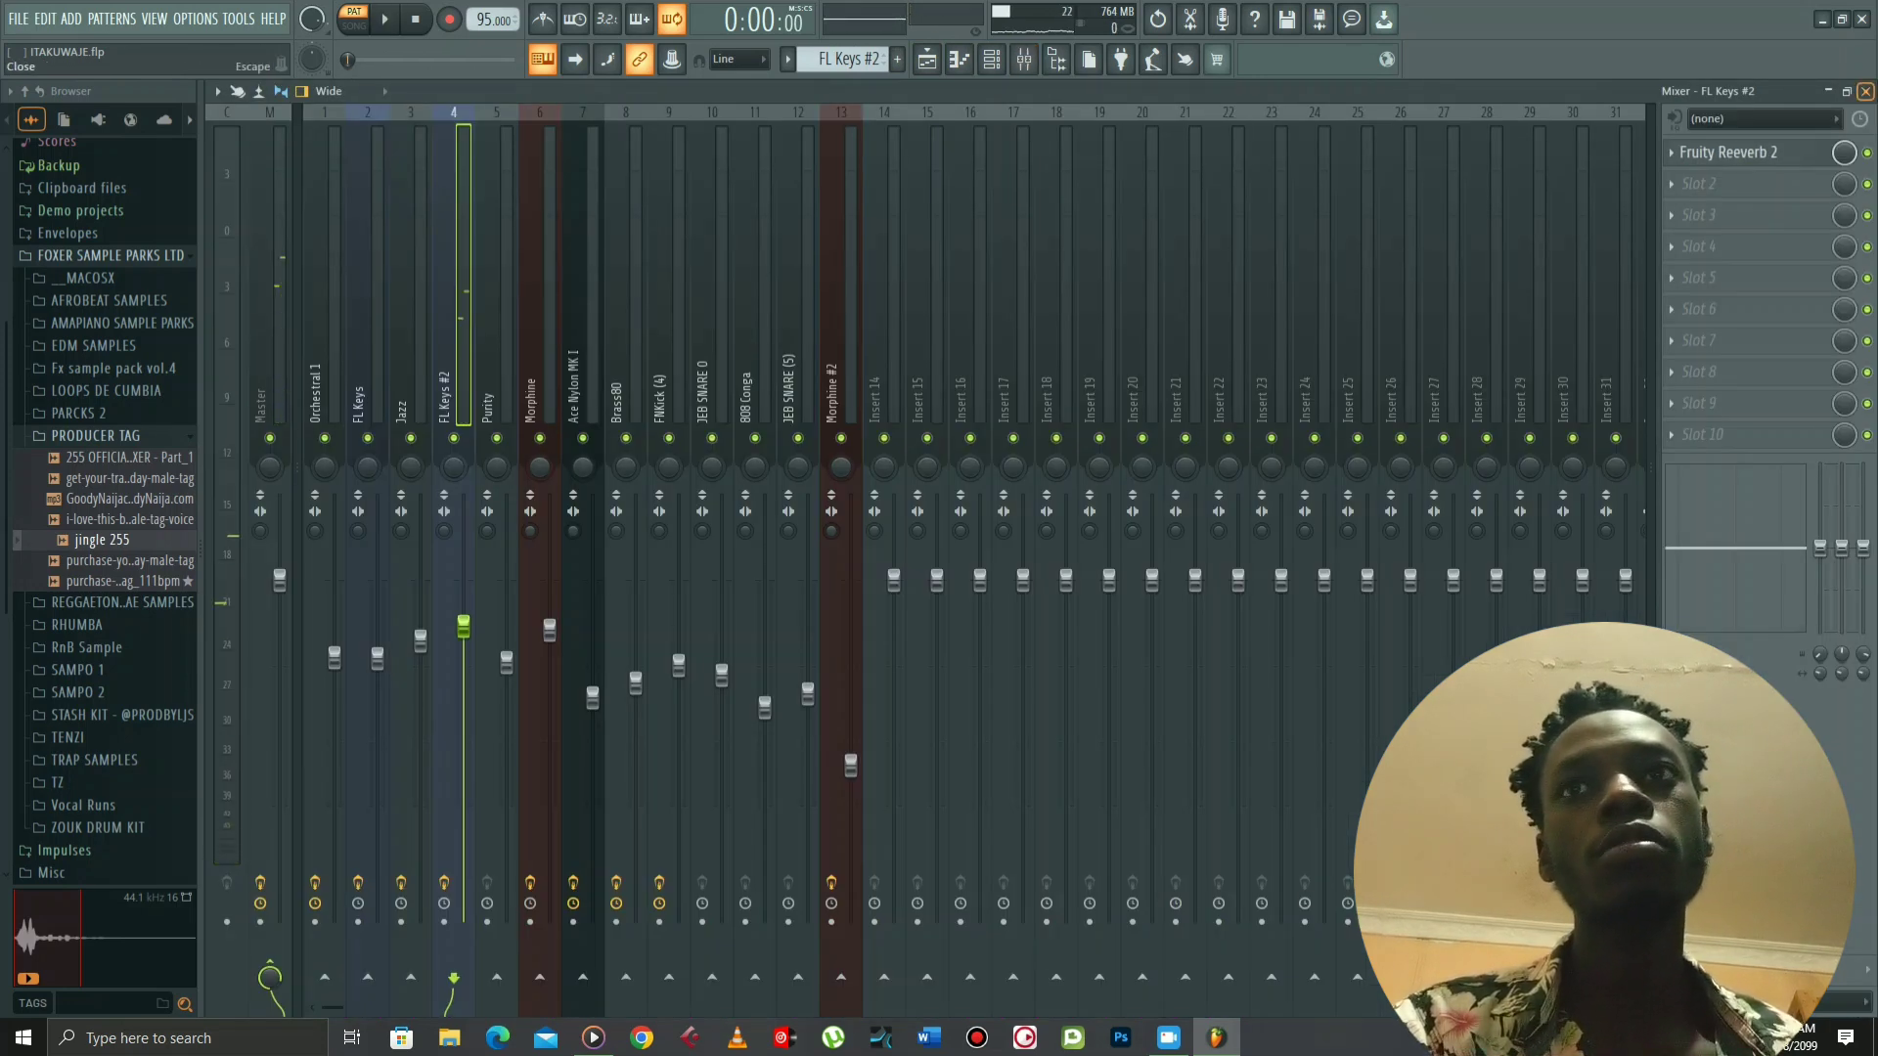
click(1865, 91)
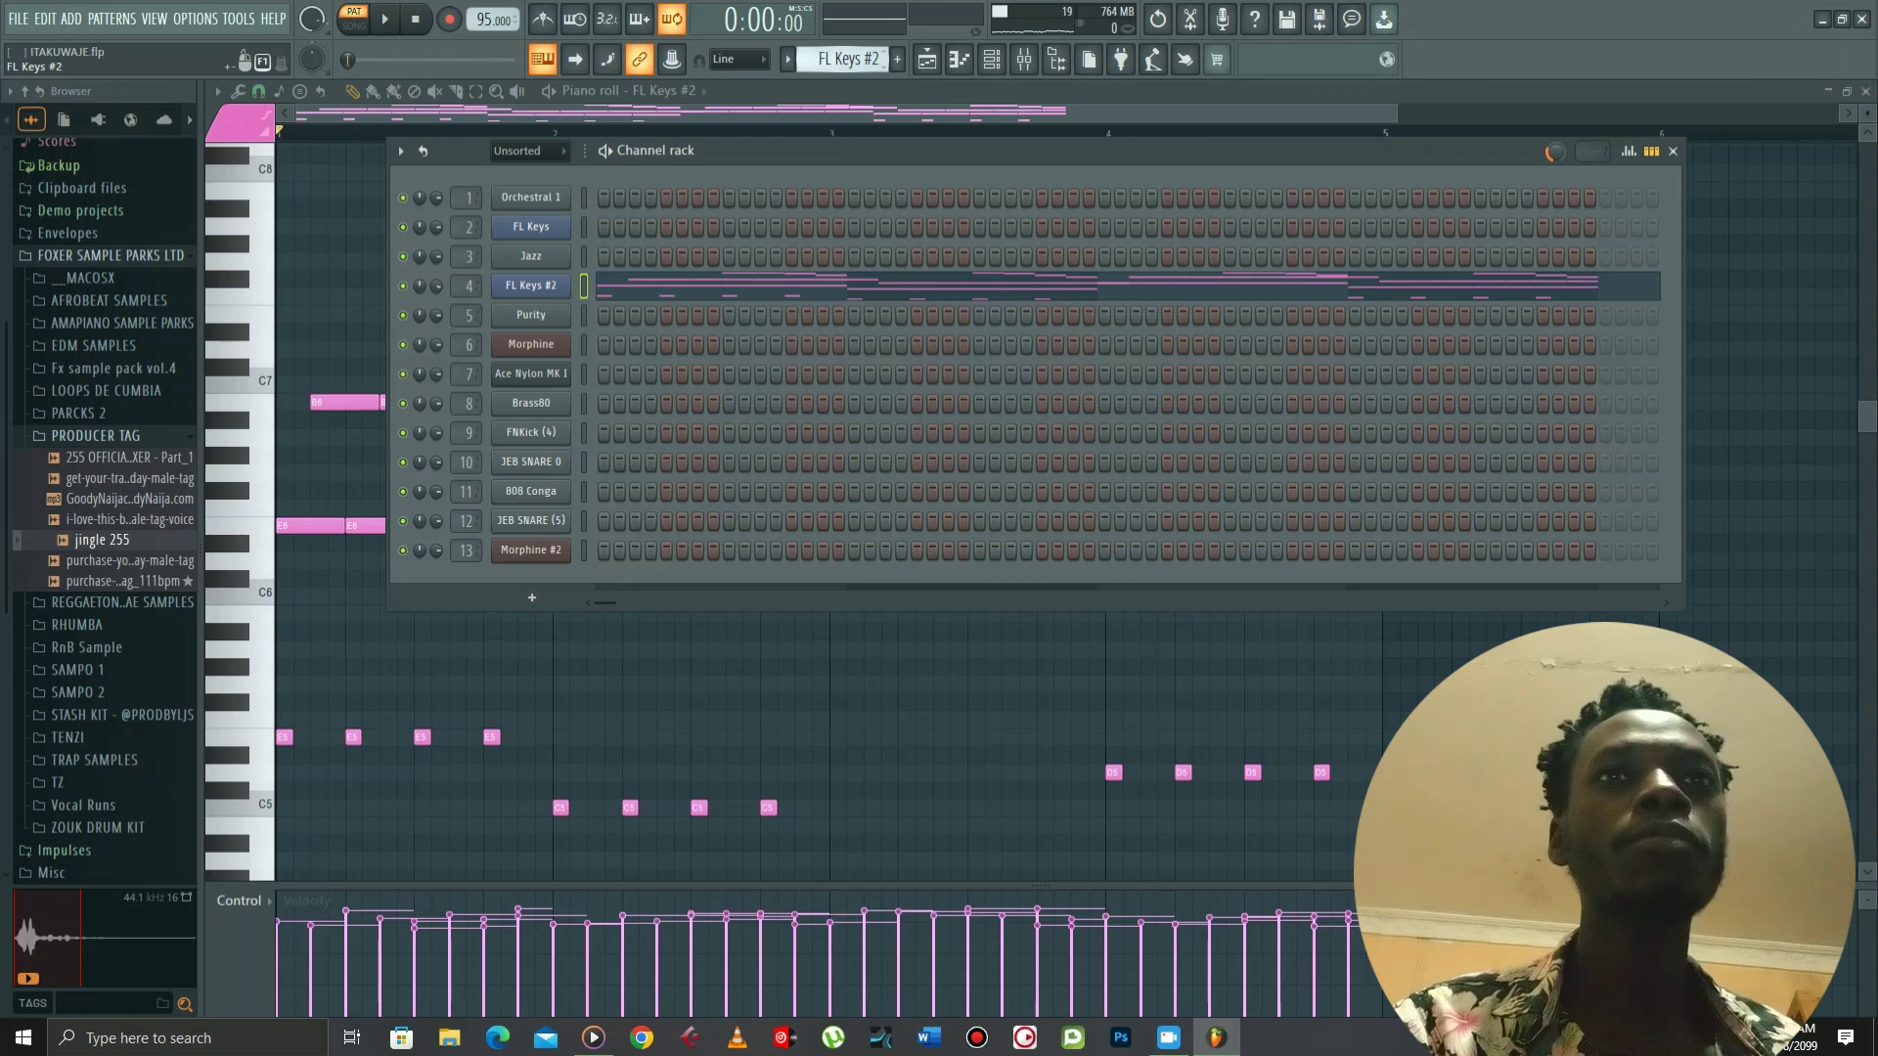
View the Purity channel's instrument preset and play the Purity pattern's notes in the piano roll
scroll(843, 60, down, 1)
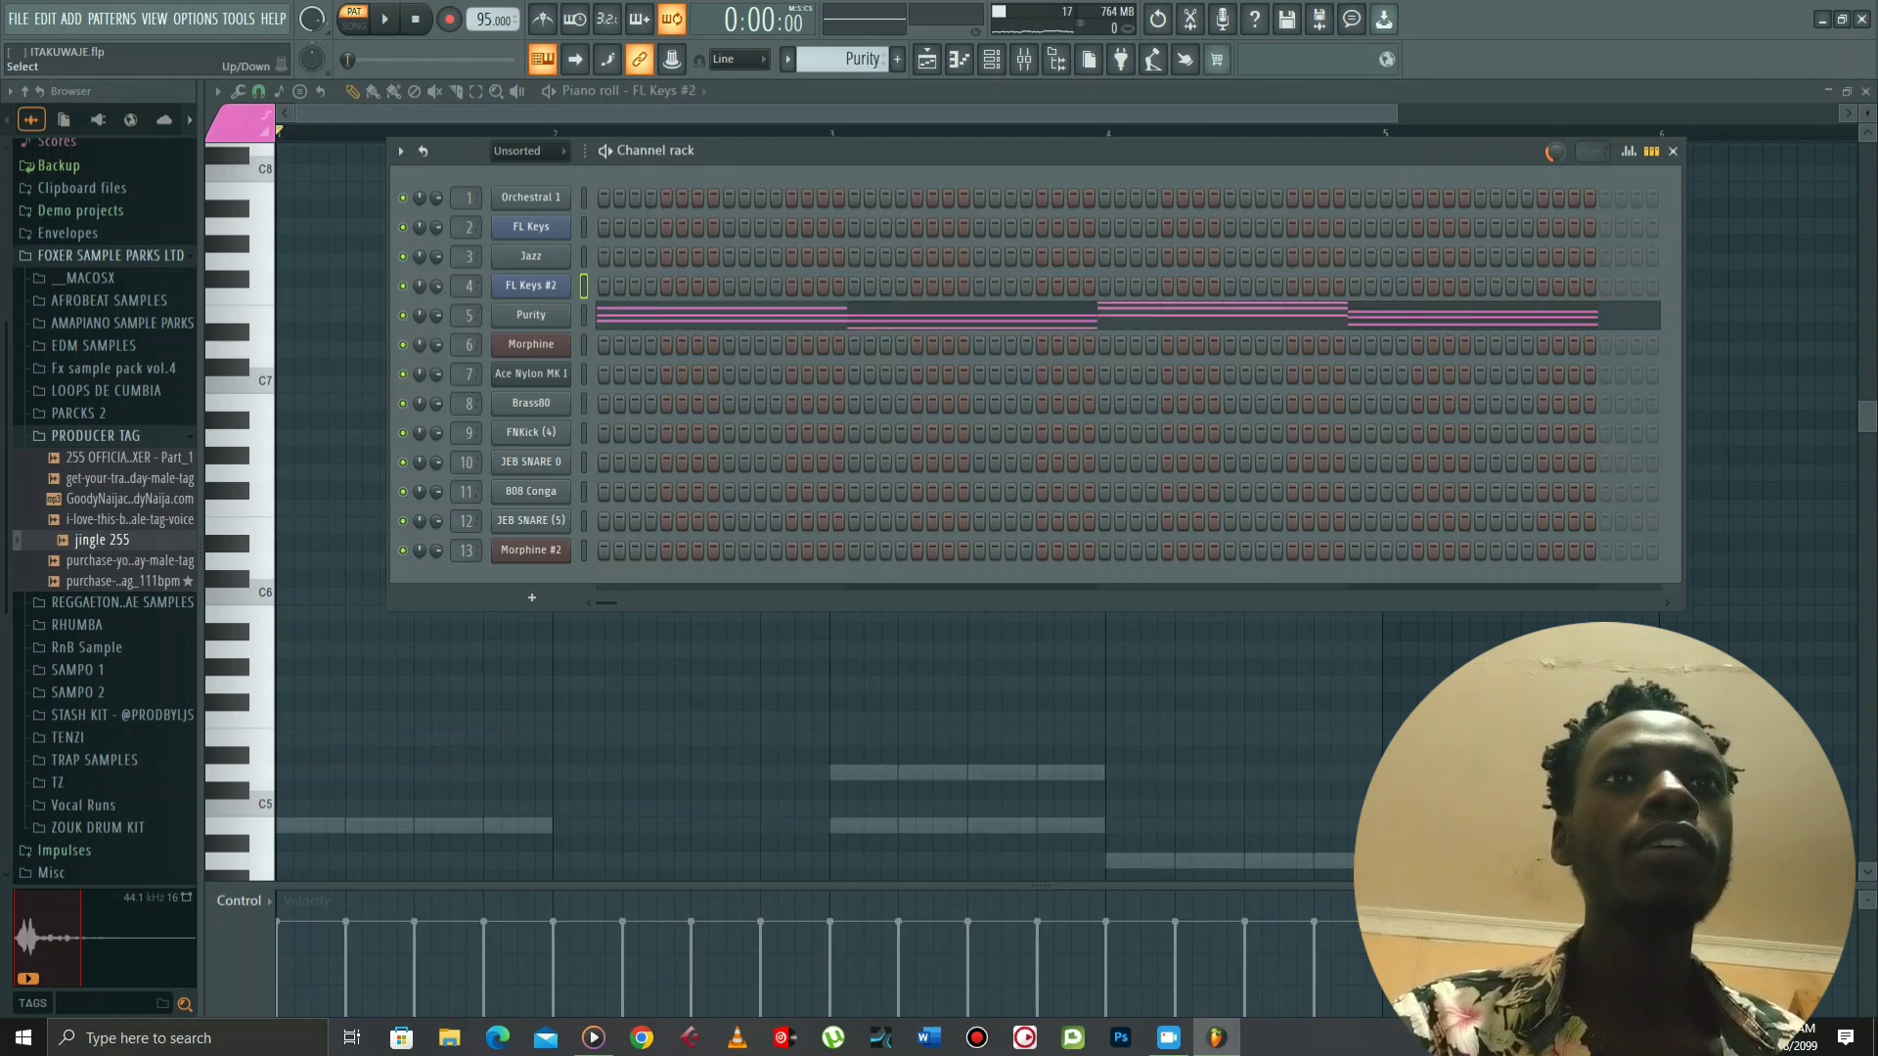
click(531, 315)
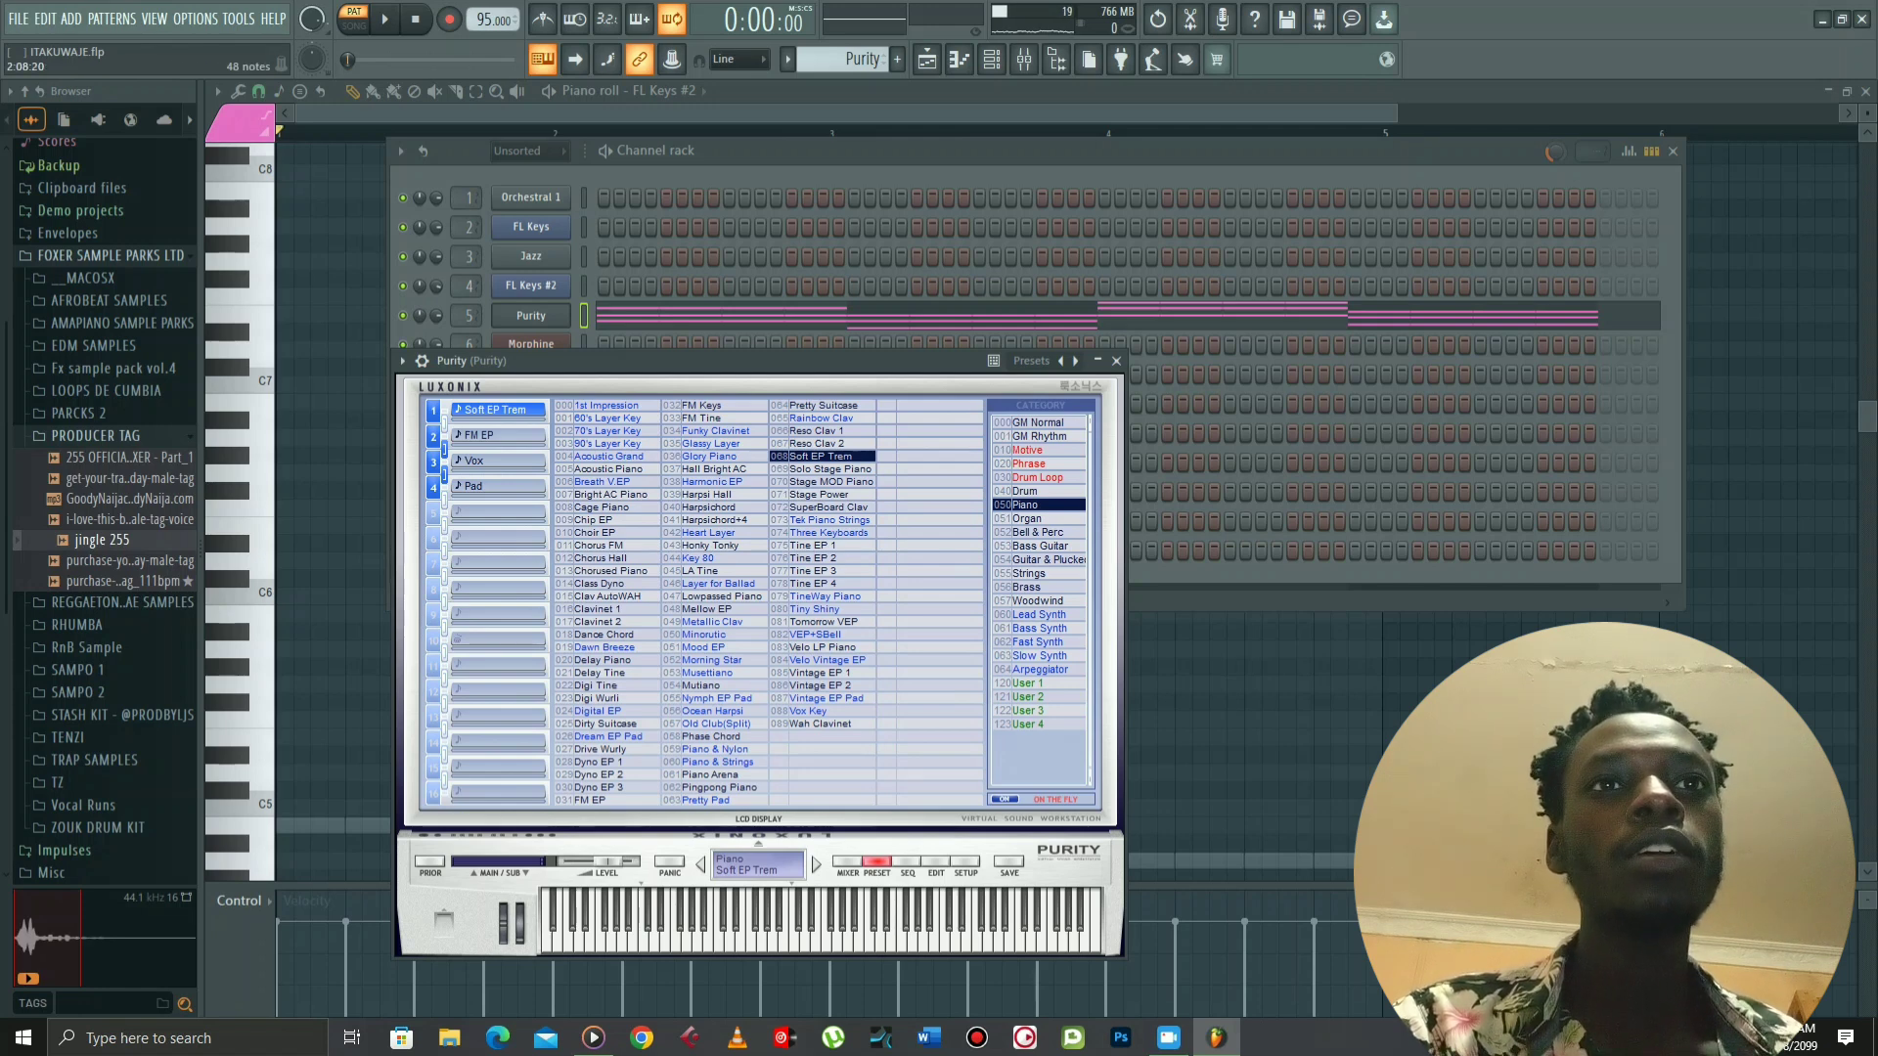
key(F7)
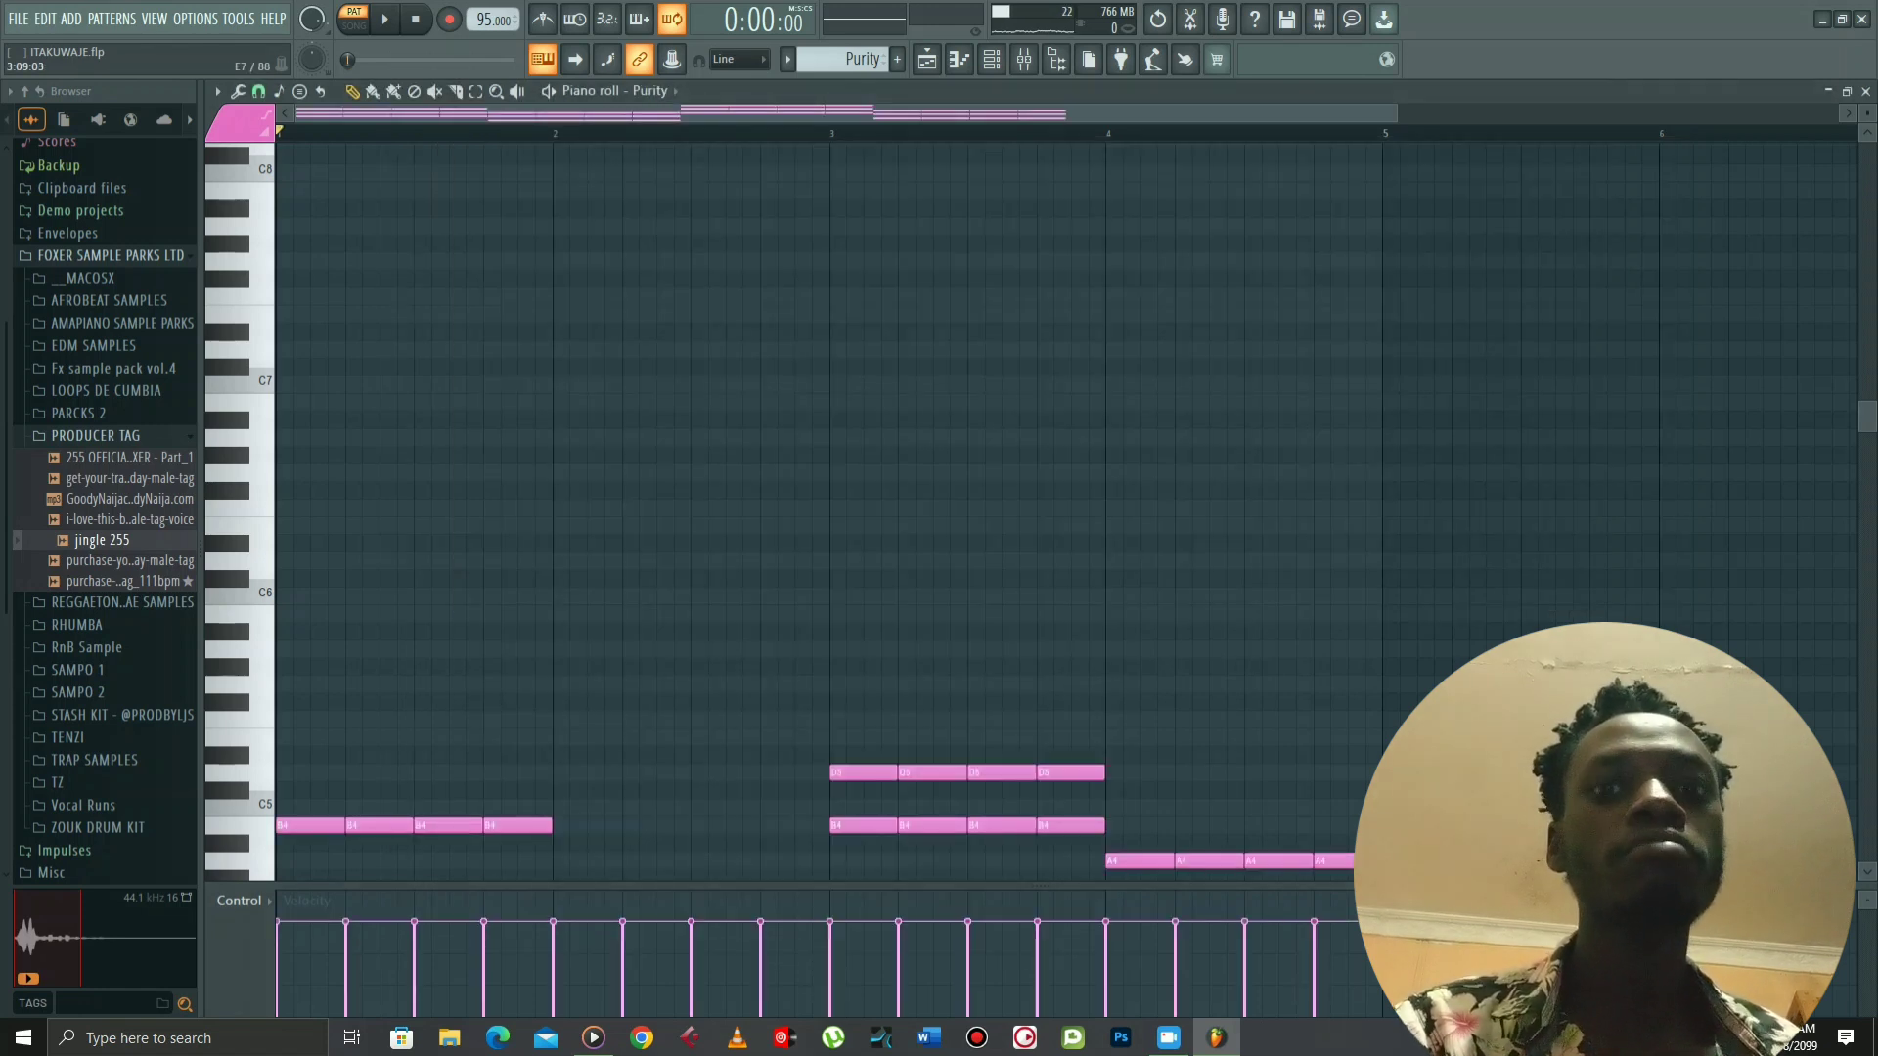
scroll(1041, 519, down, 6)
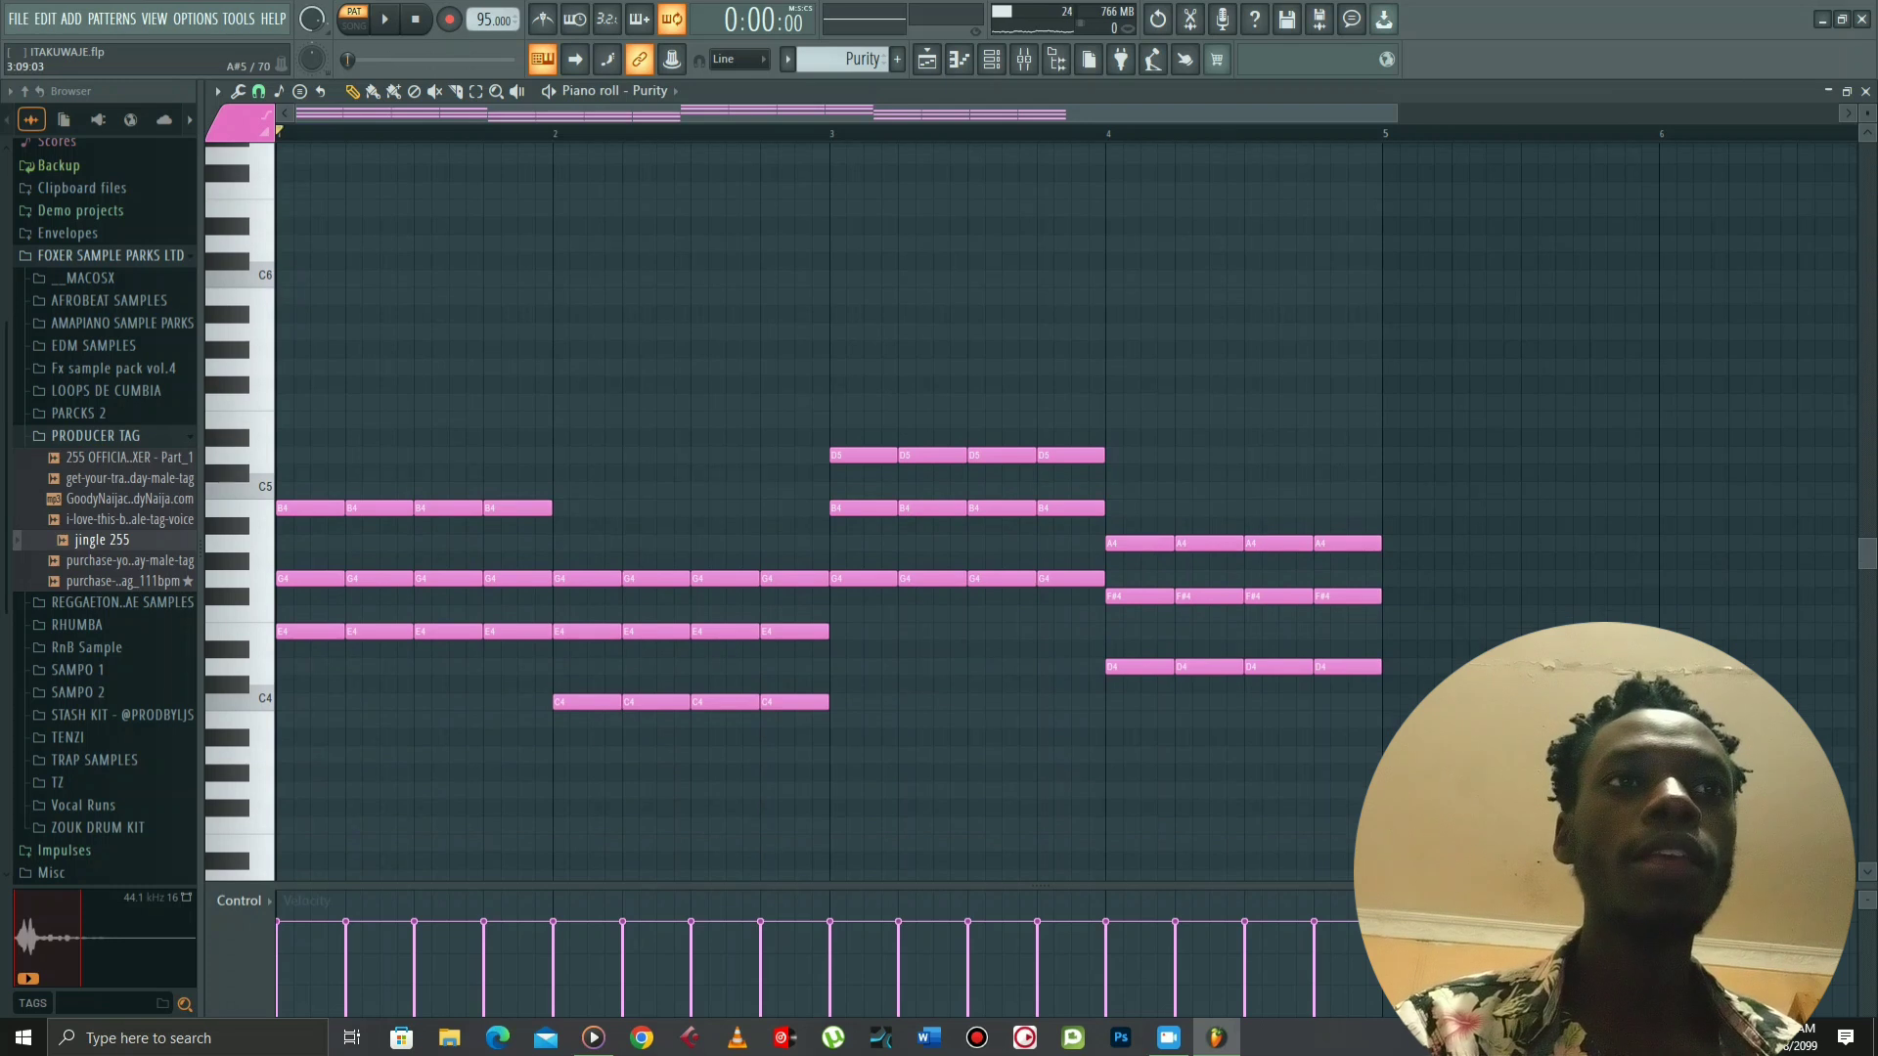
key(space)
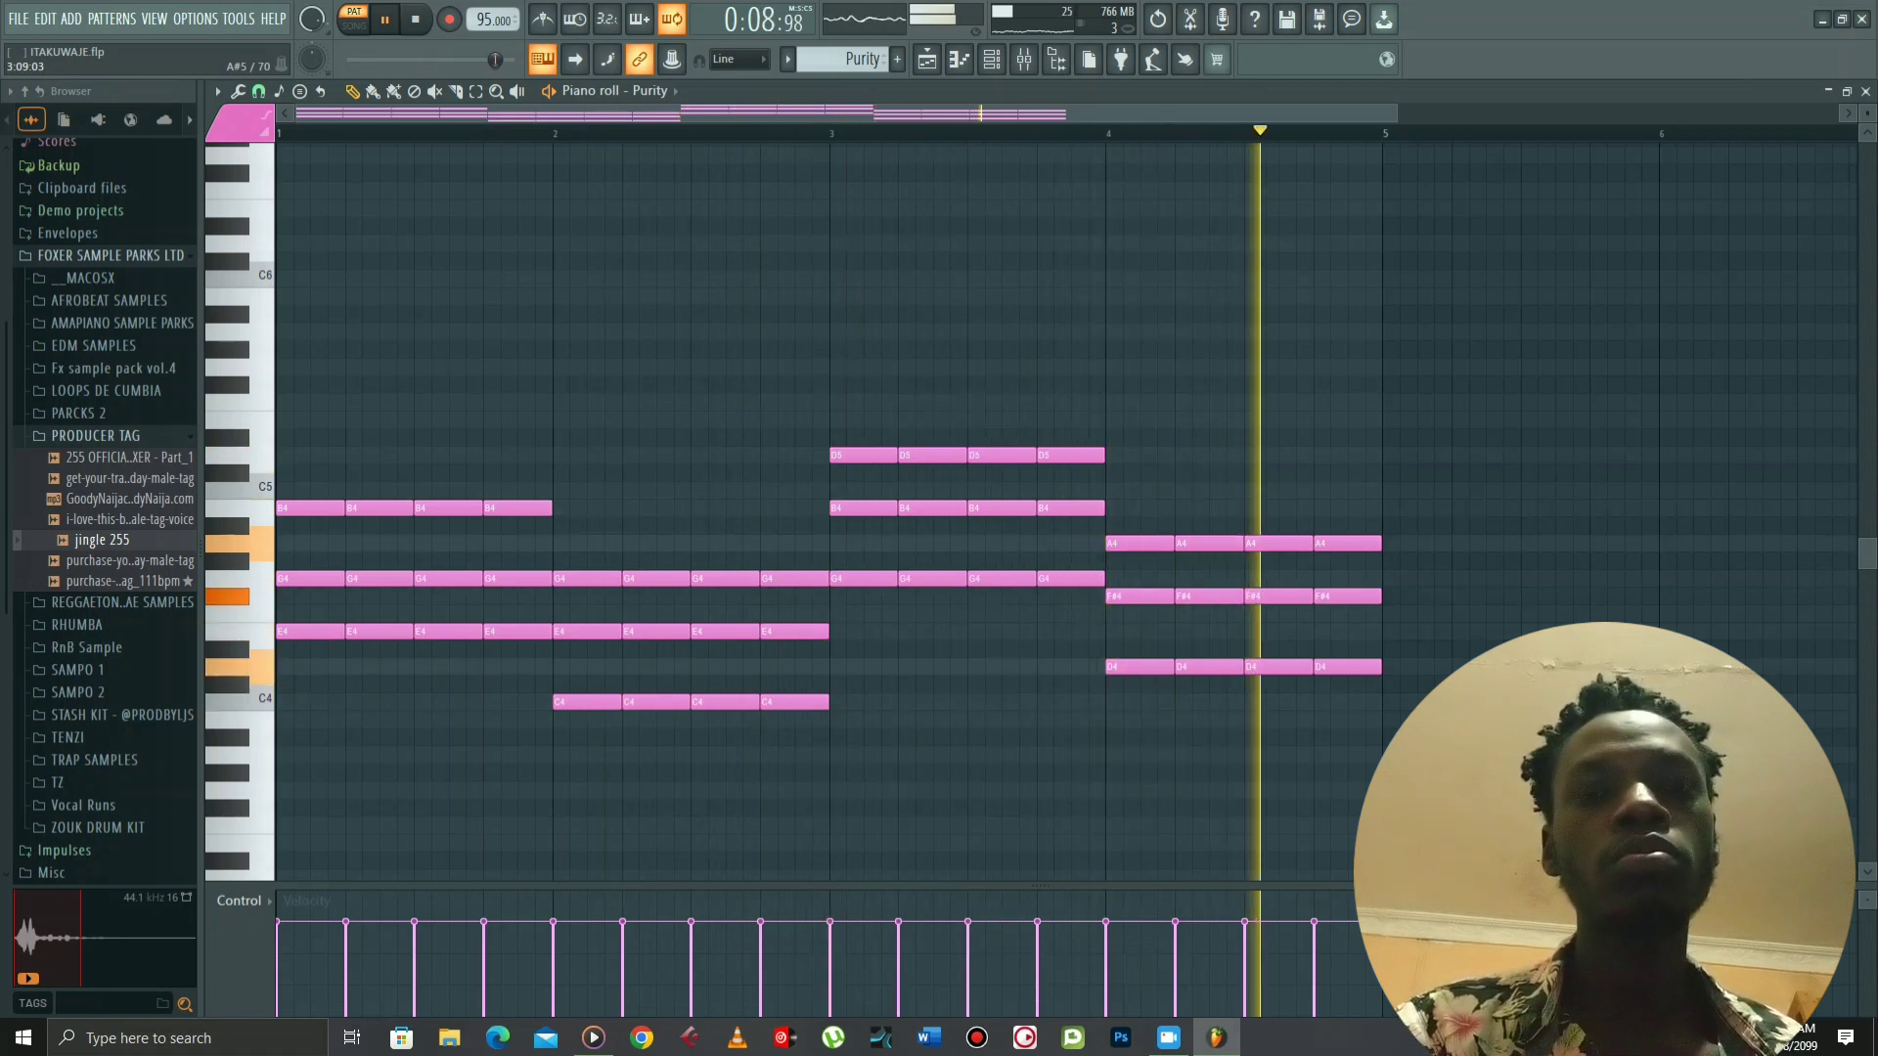
key(space)
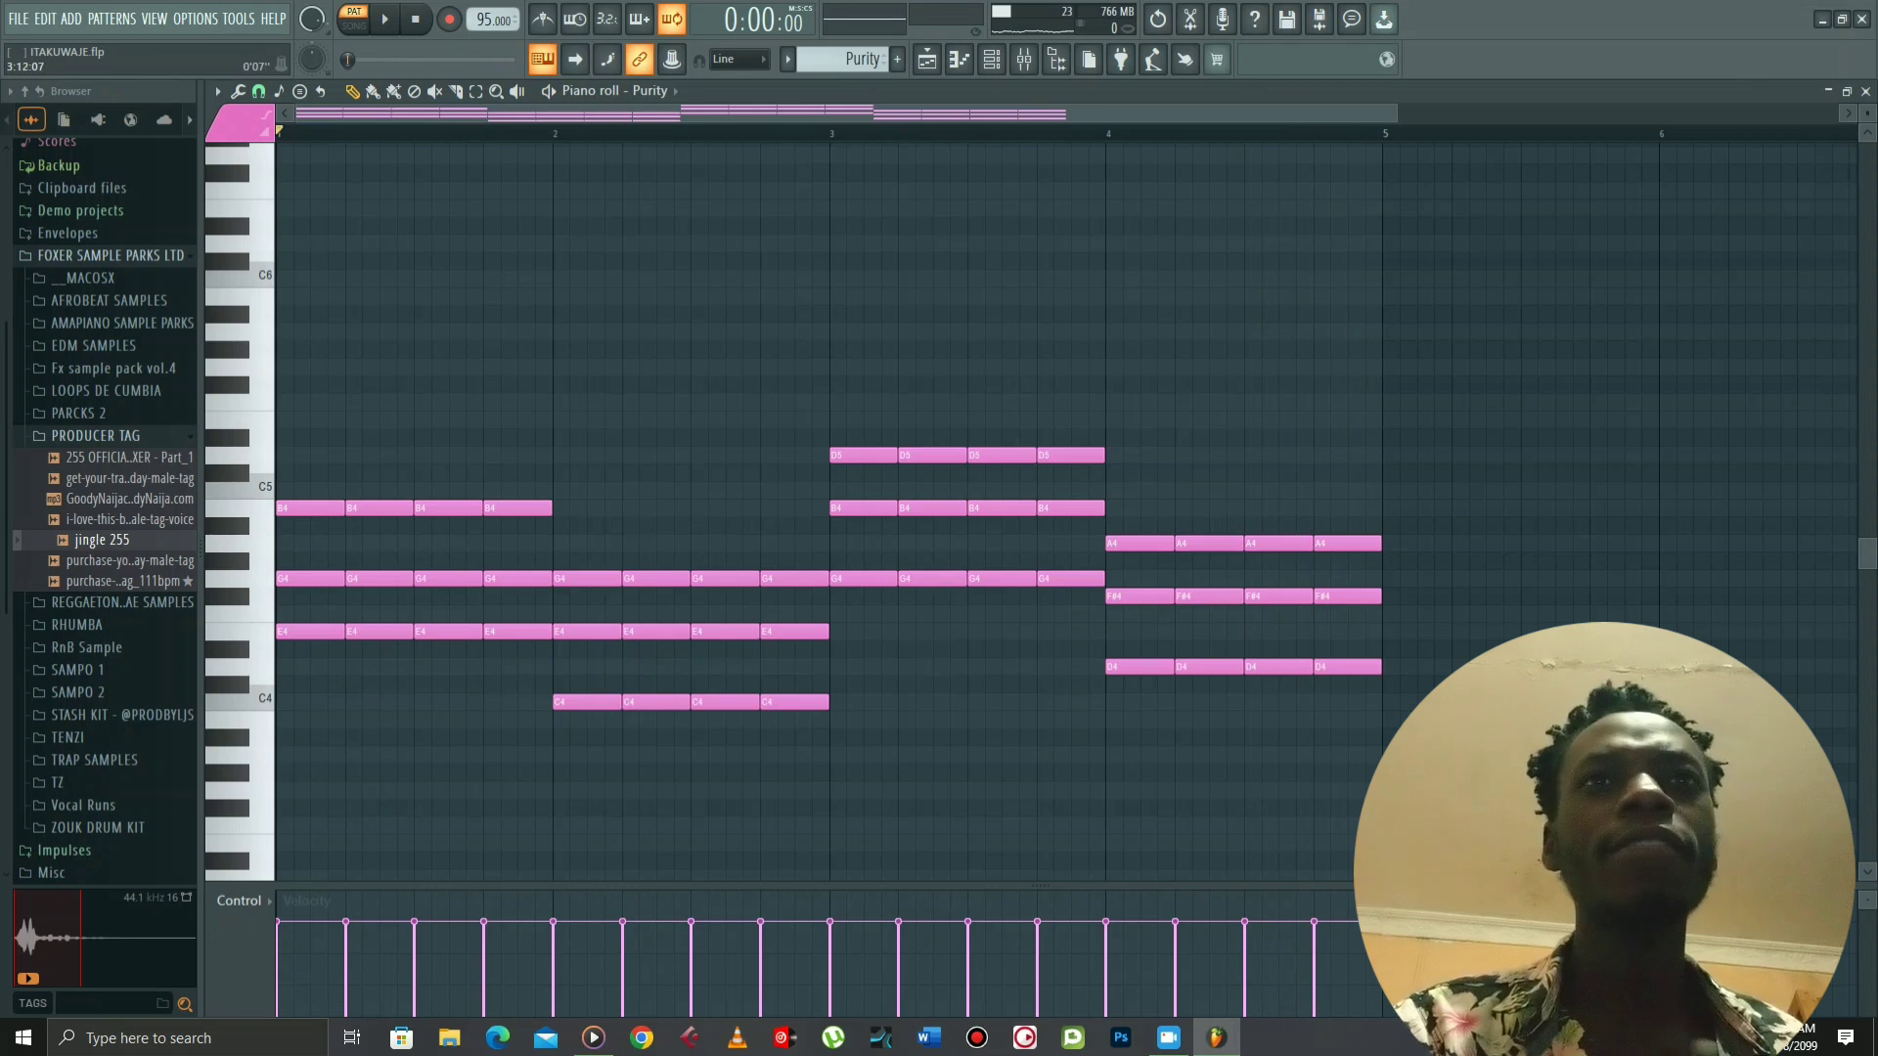
Check the Purity mixer track's effect slots and return to the channel rack
click(991, 59)
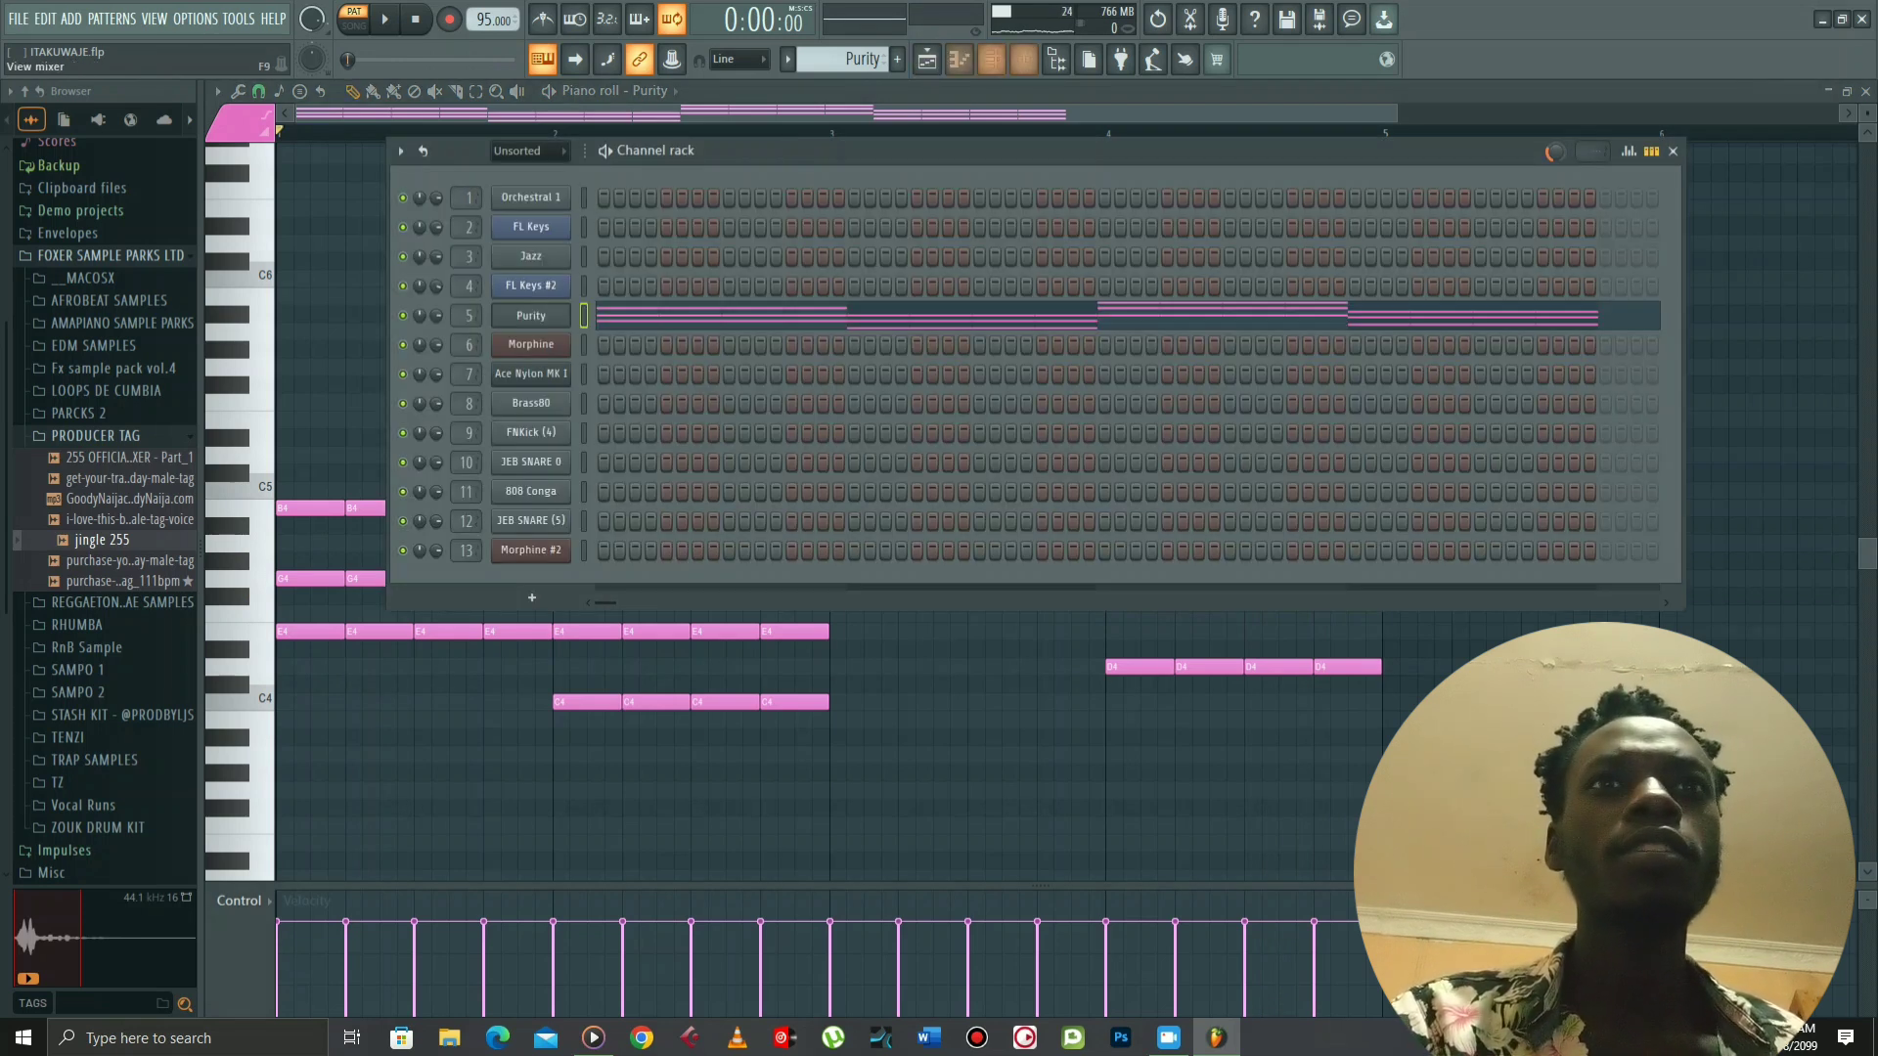
click(1024, 59)
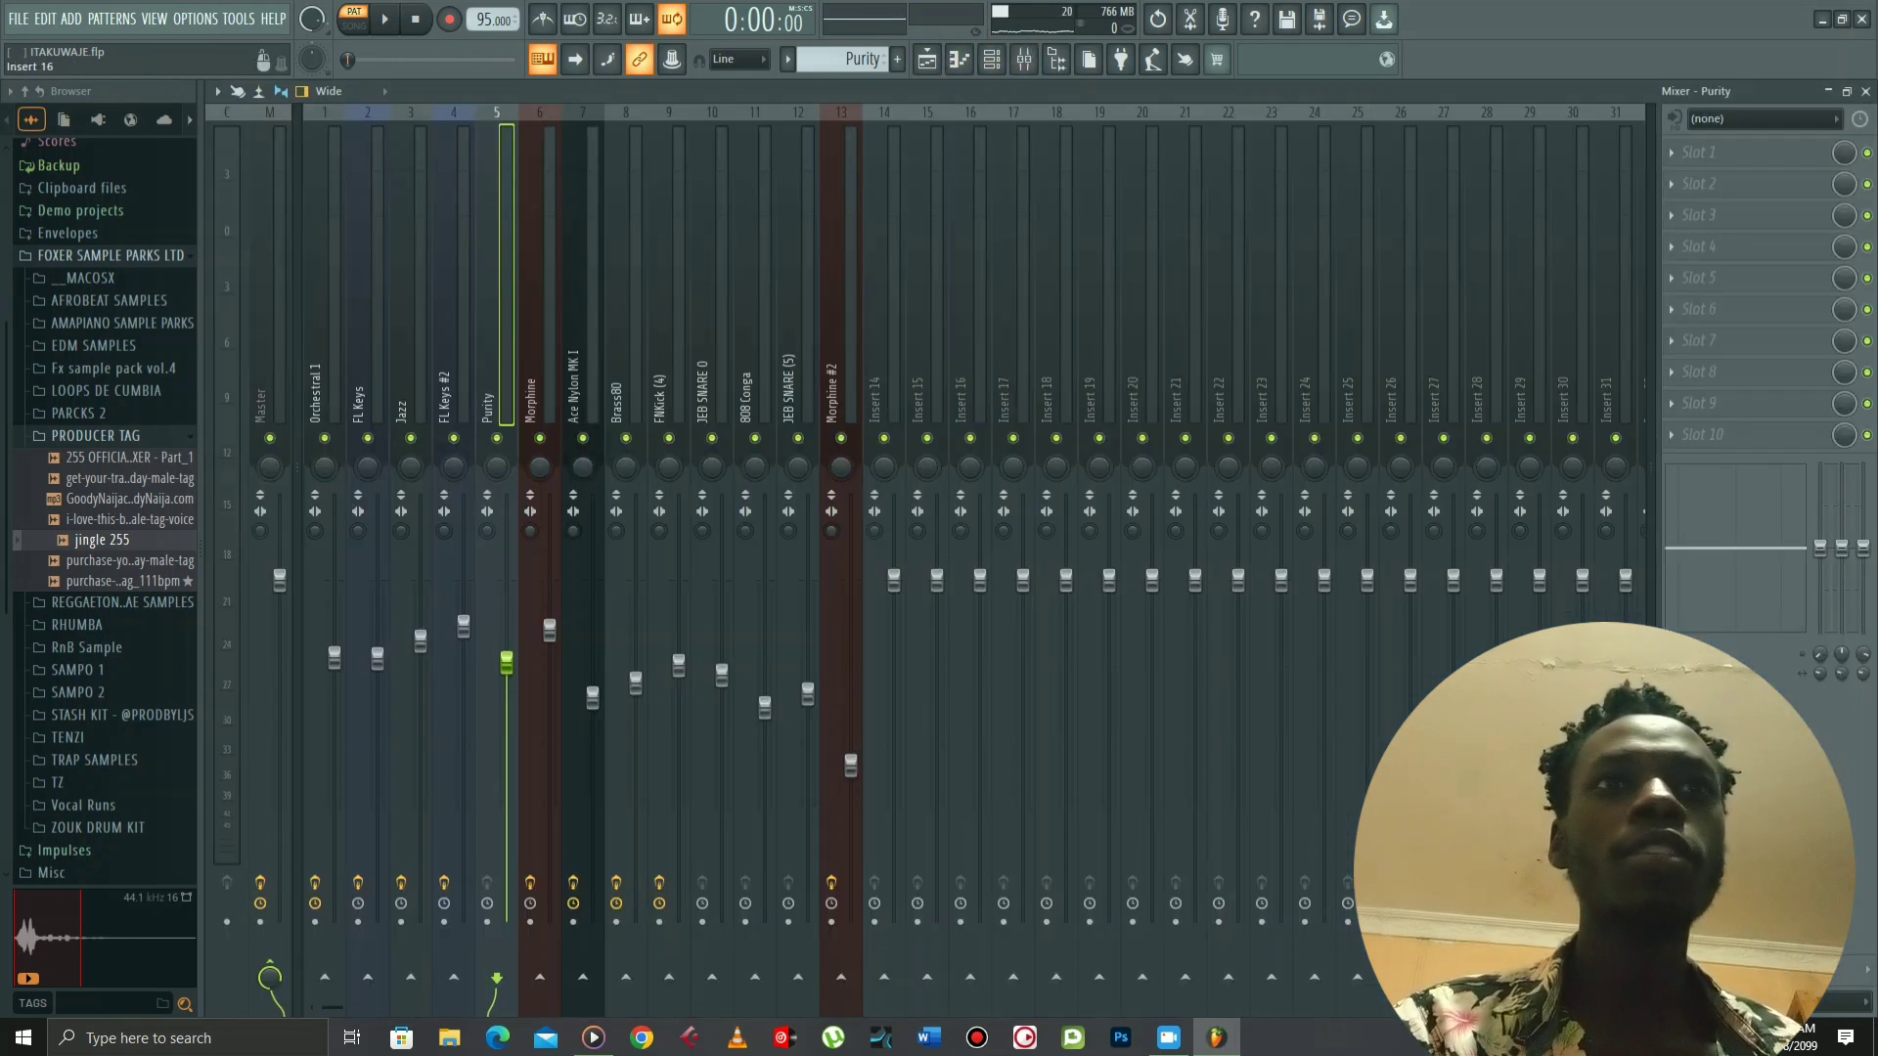
key(F6)
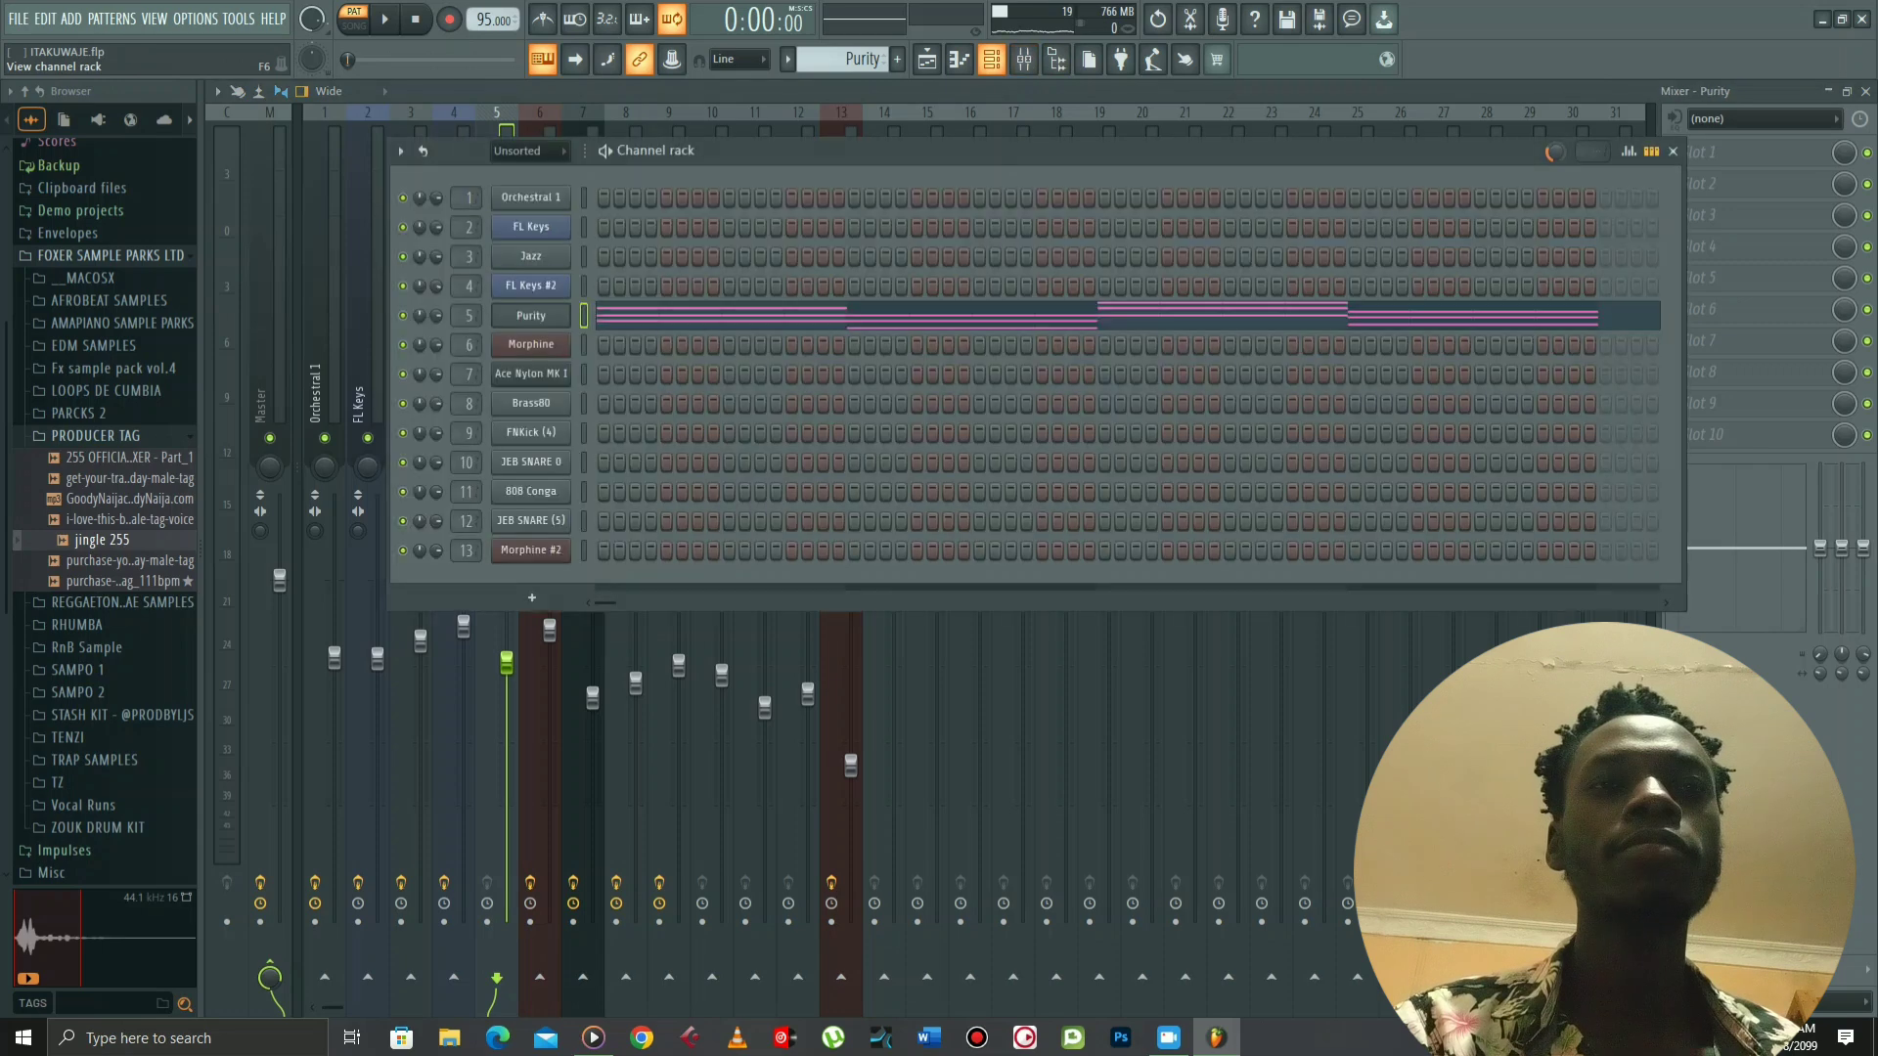
View the Morphine pattern's synthesizer and locate the STR Acoustic Guitar NUC program in its Strings preset bank
key(Down)
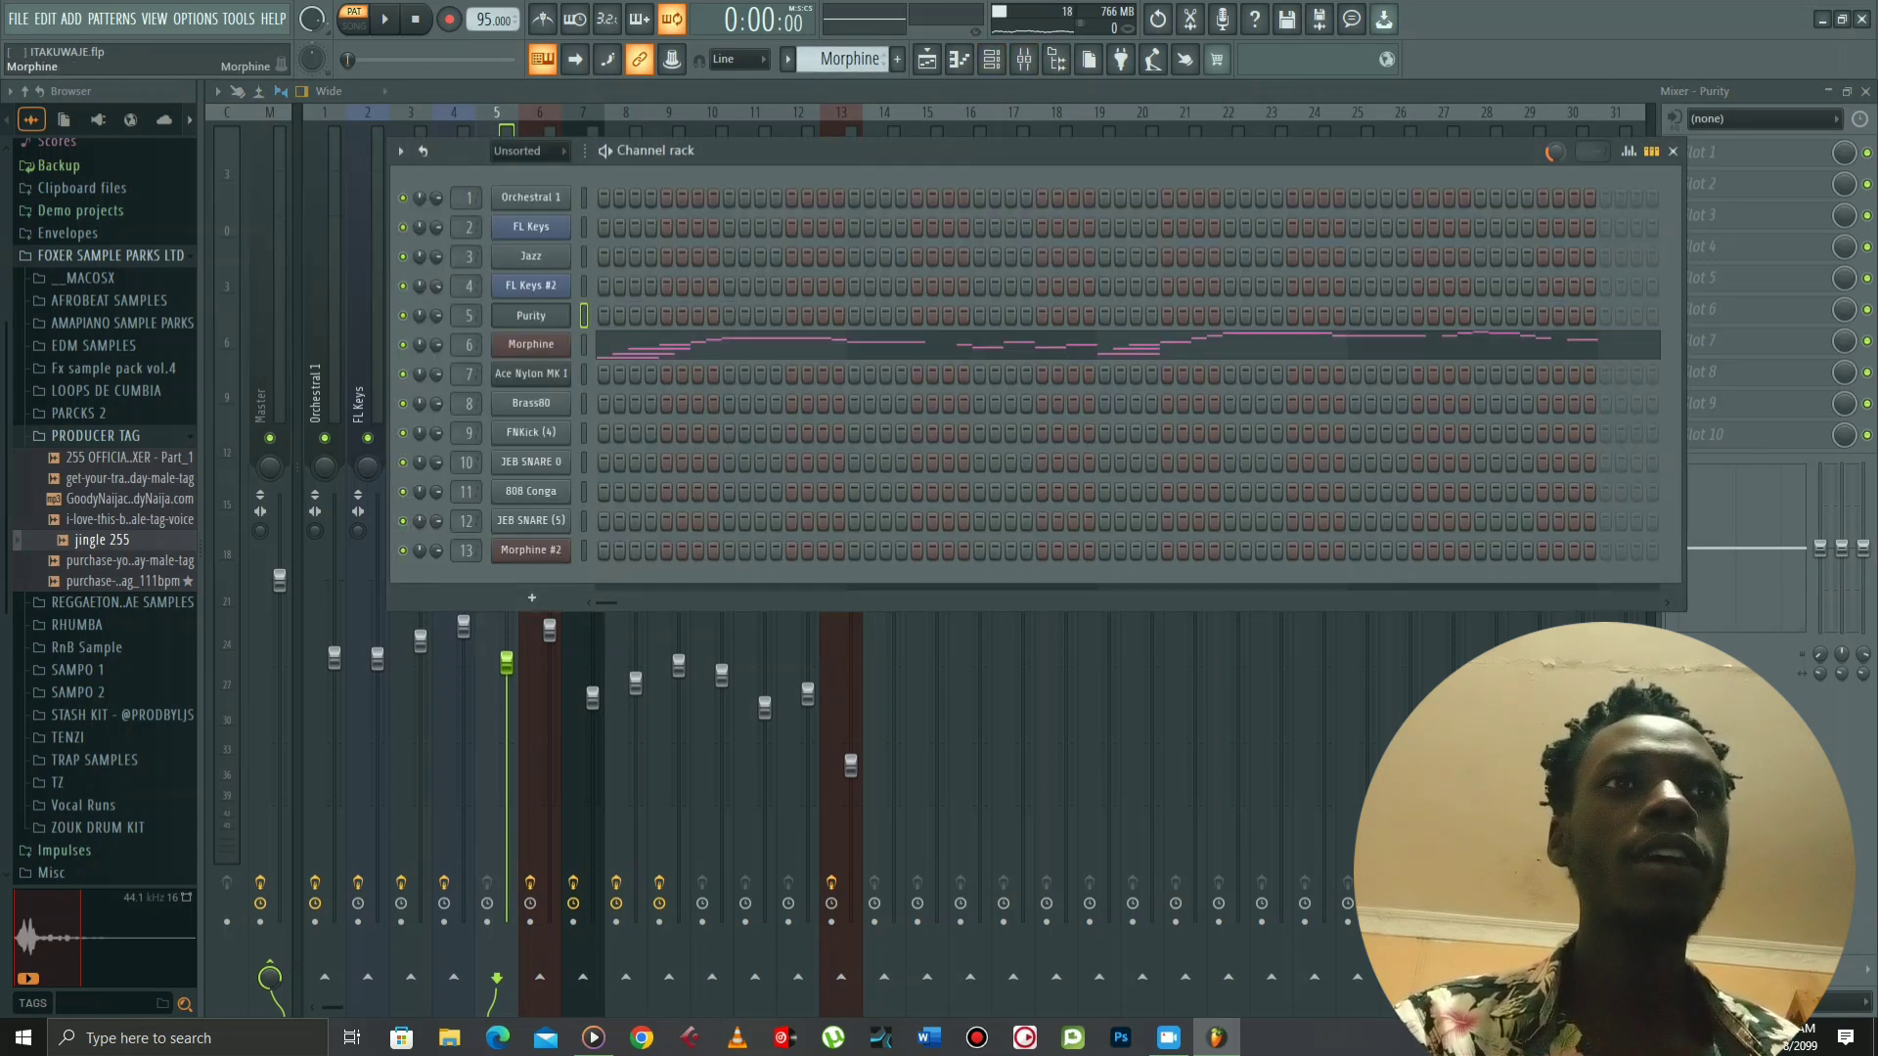
click(531, 344)
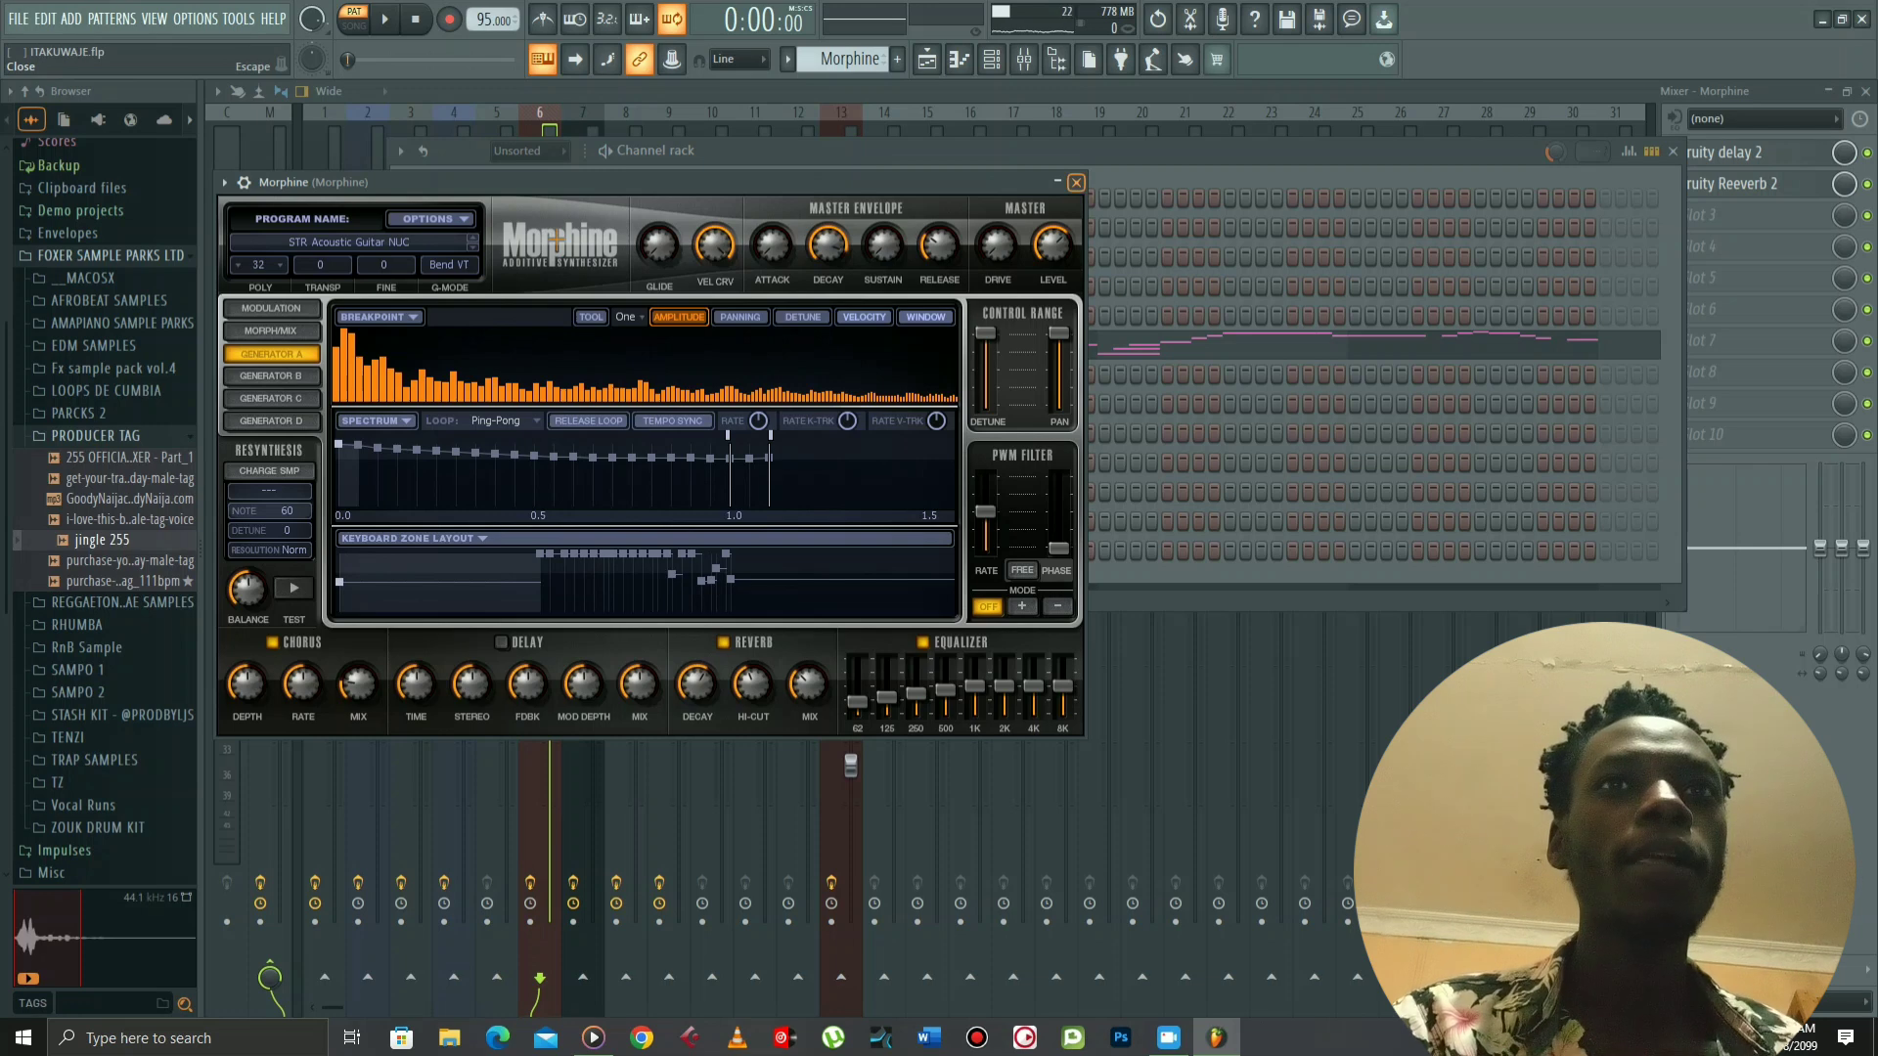
click(350, 243)
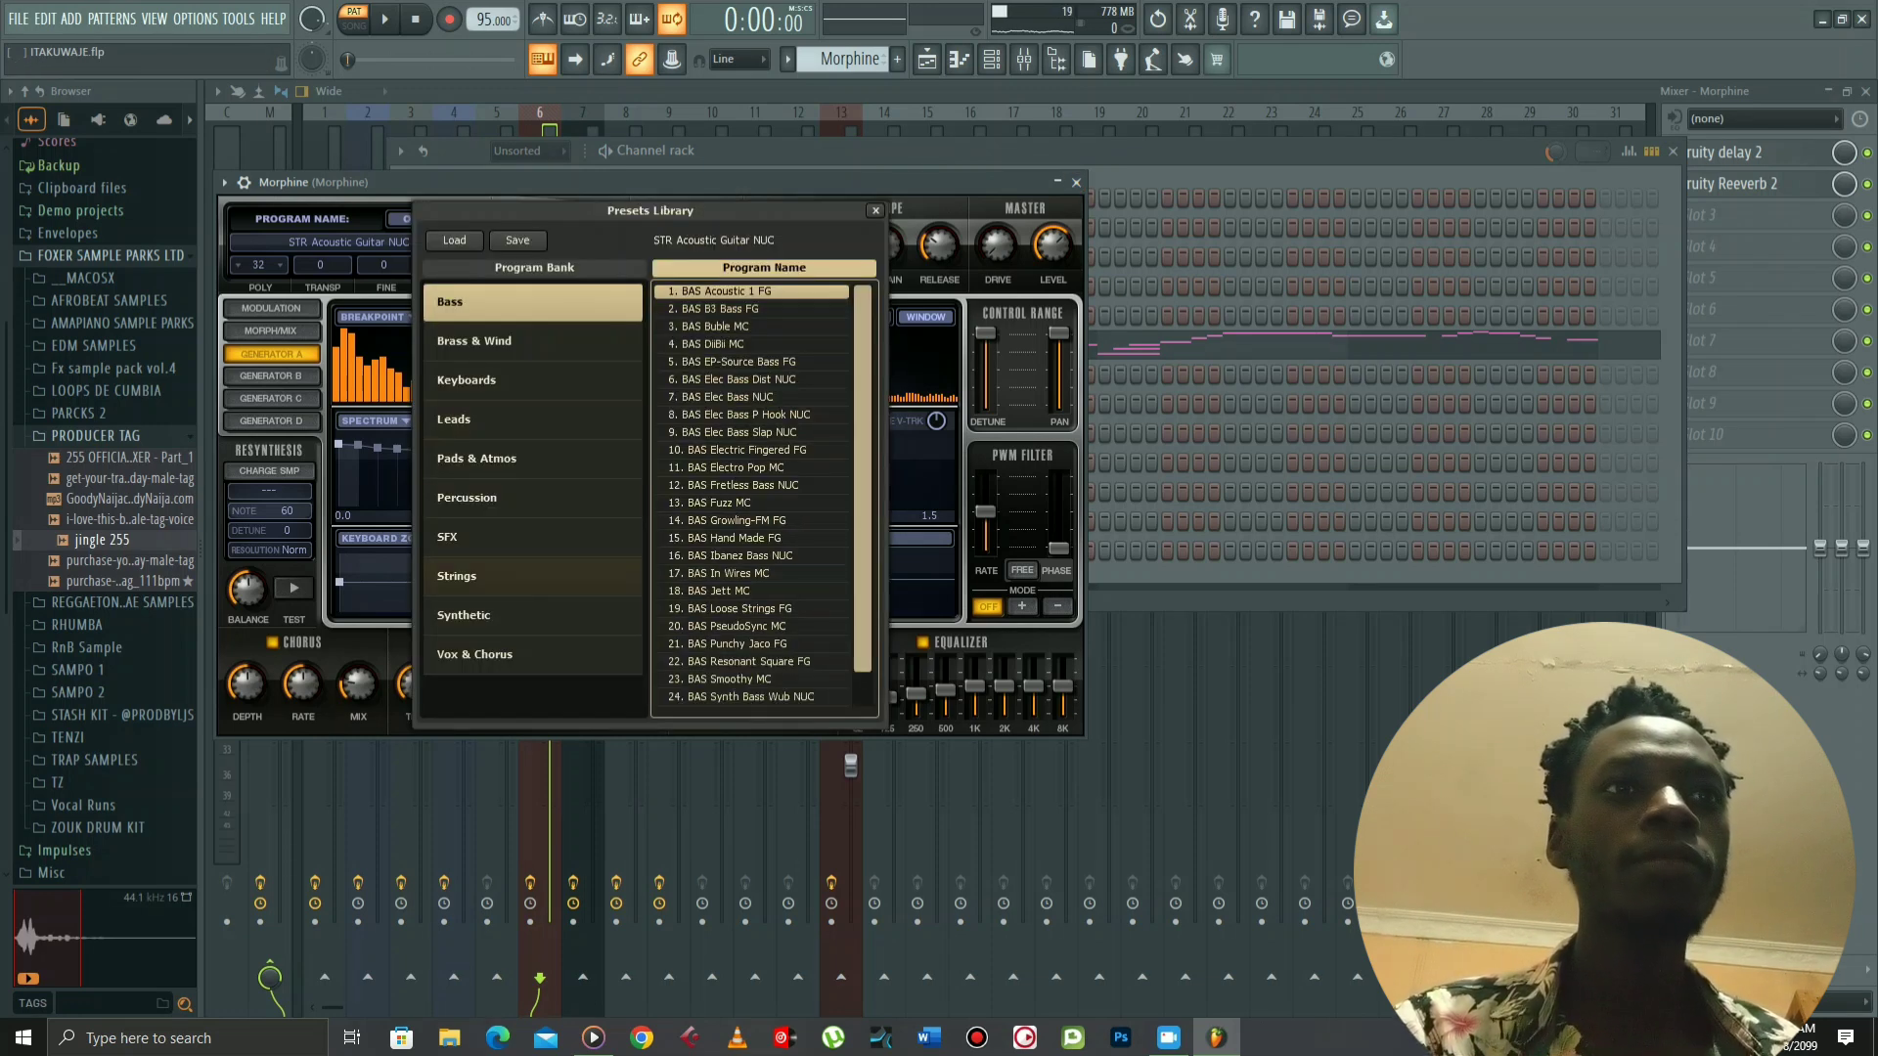
click(532, 576)
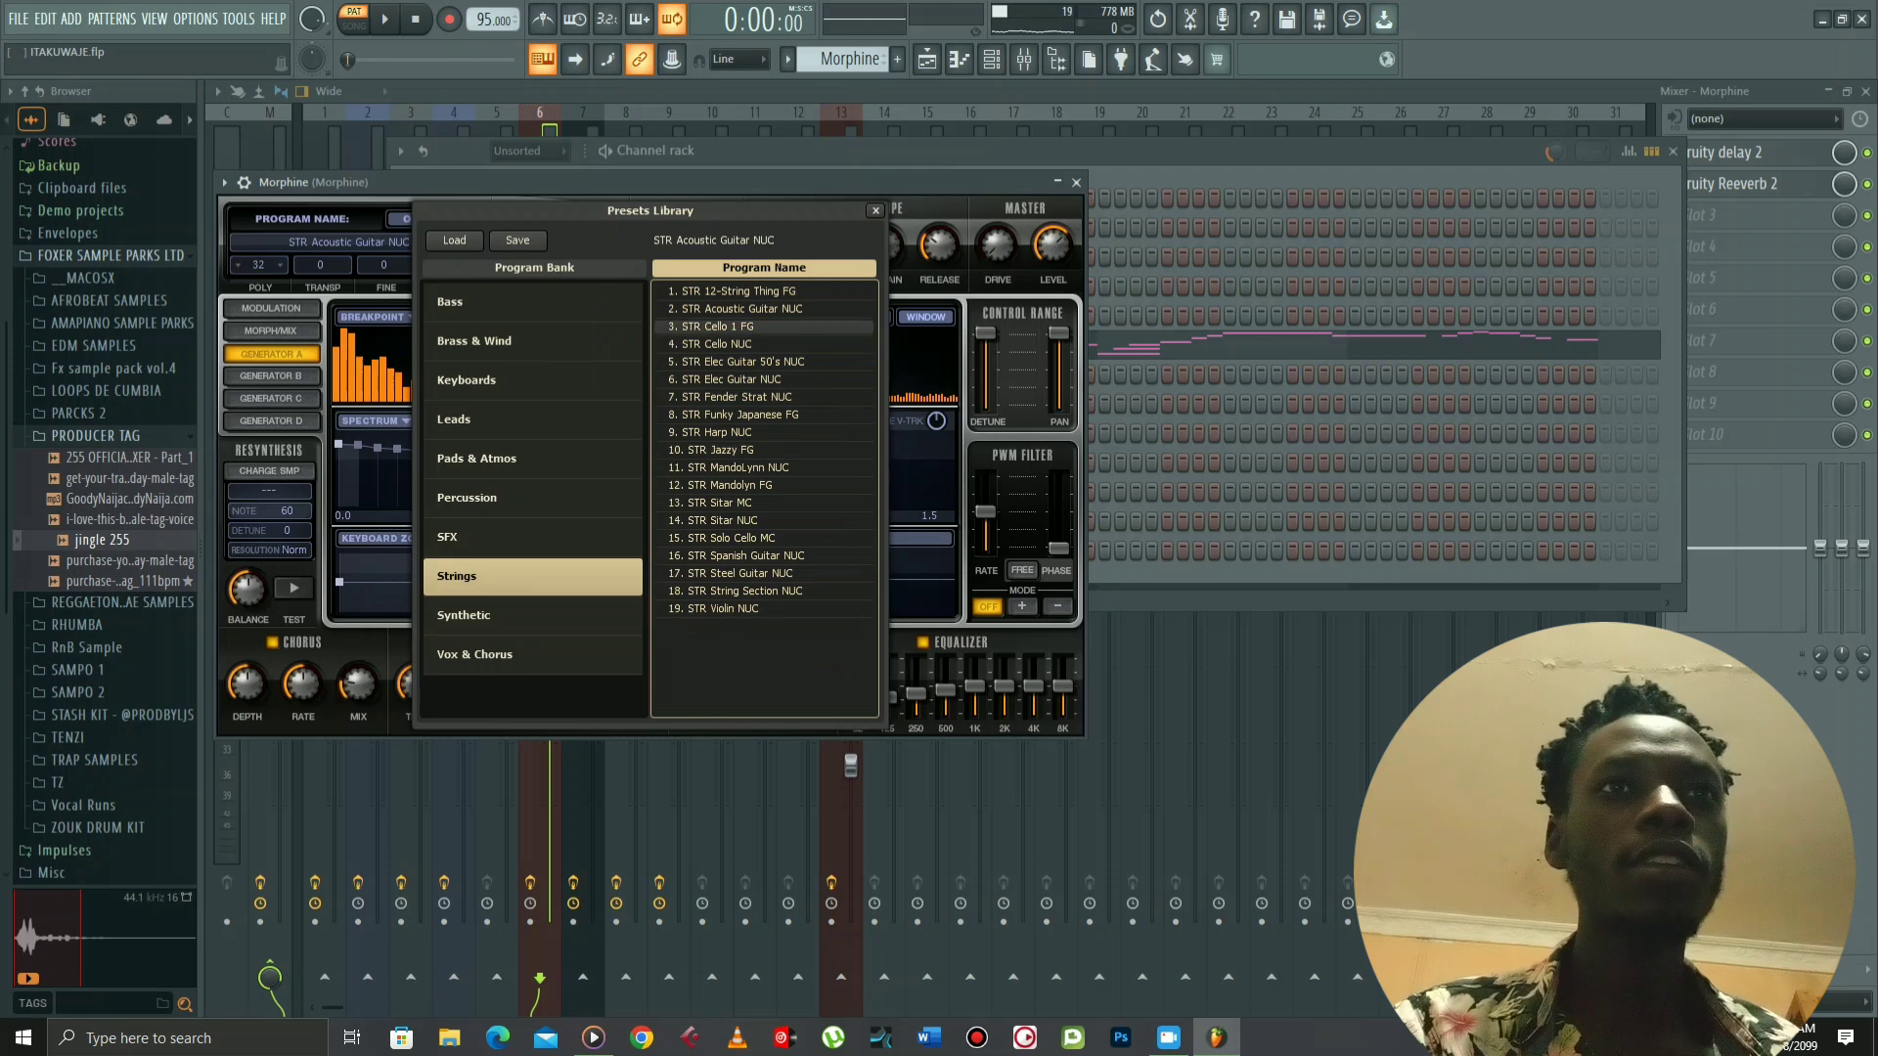
click(748, 309)
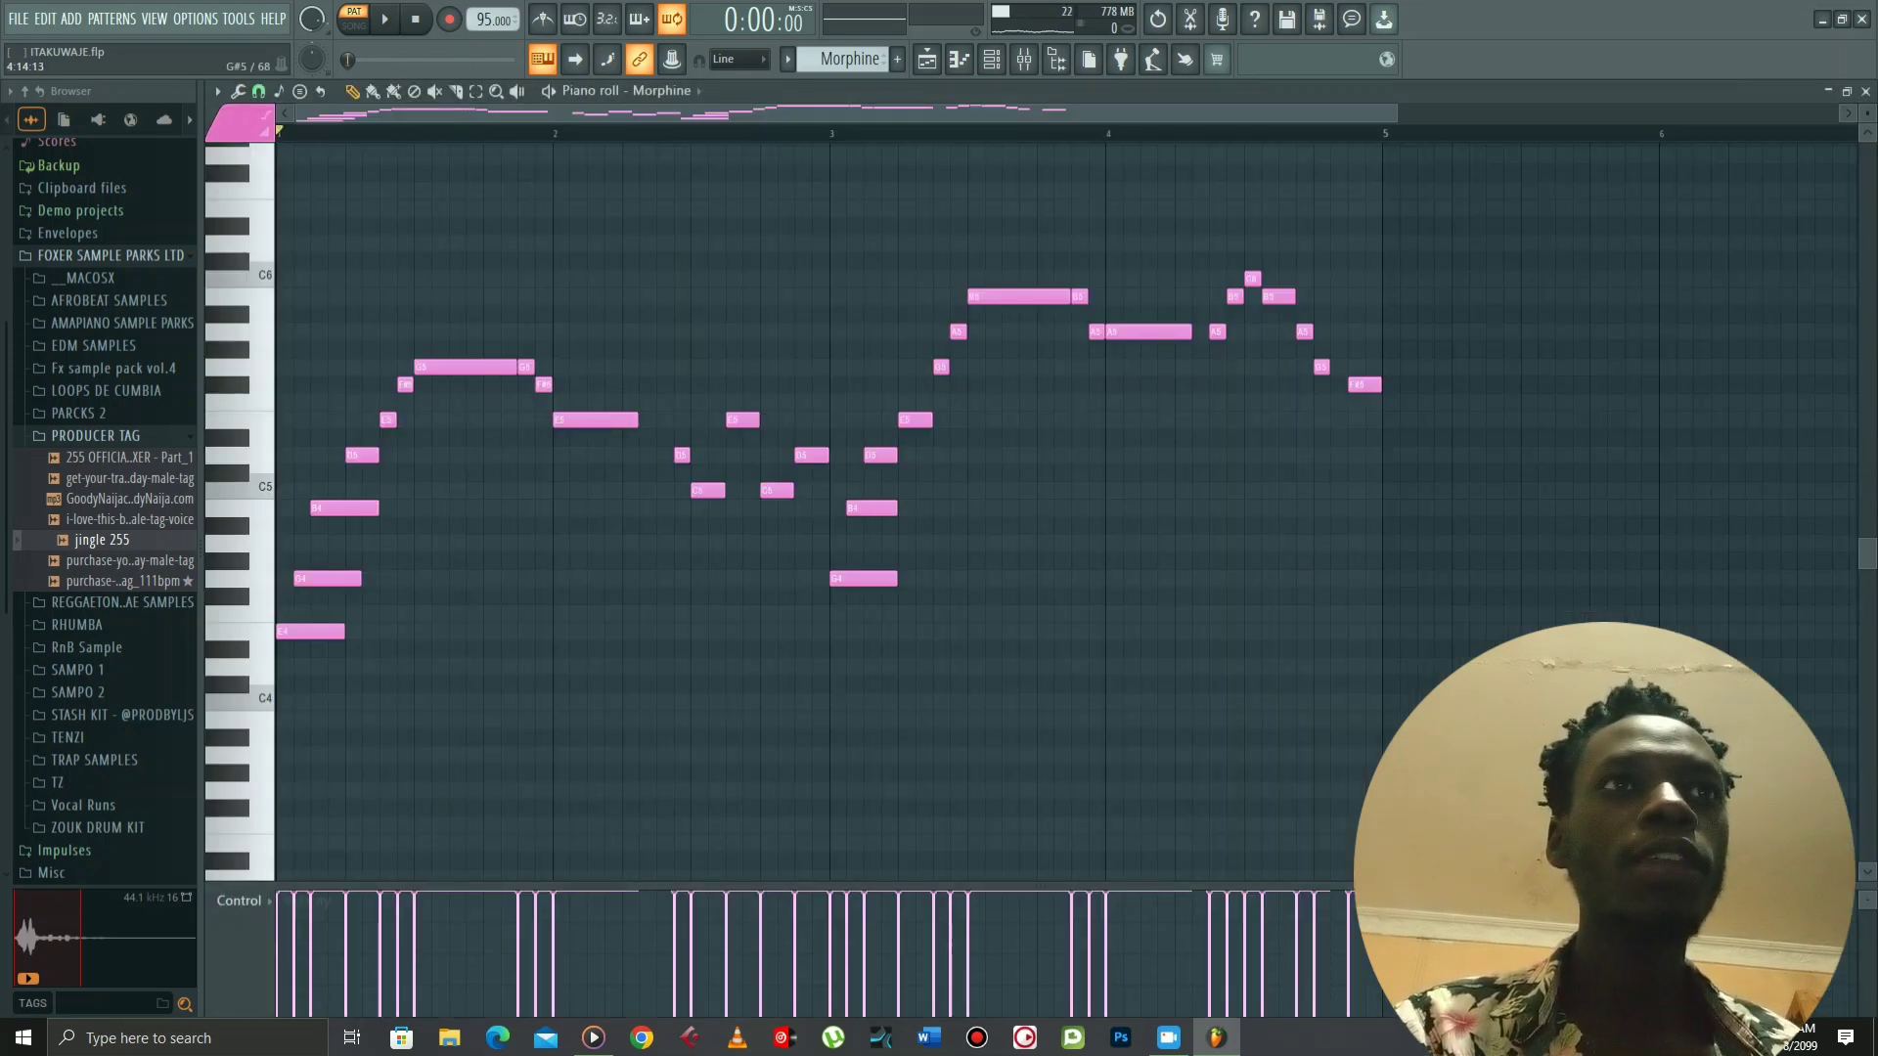
Play the Morphine pattern in the piano roll and check the effects on the Morphine mixer track
key(space)
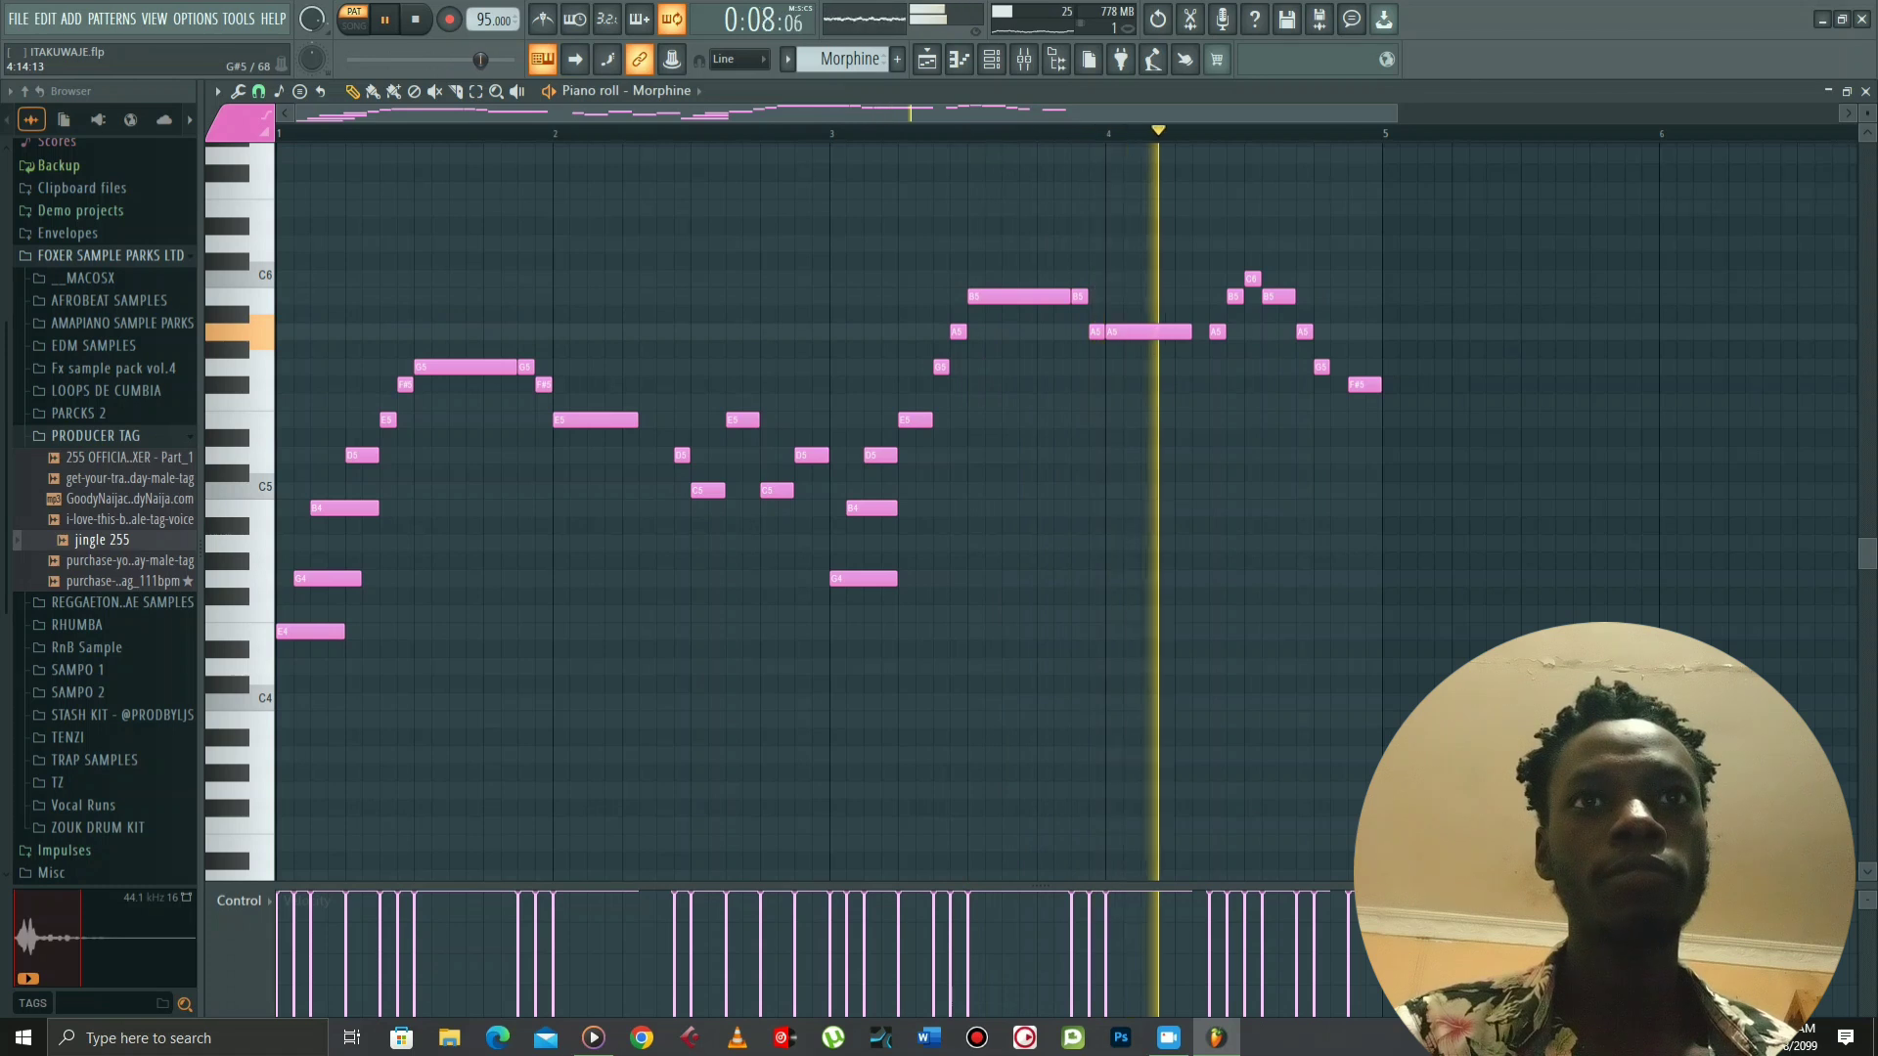
key(space)
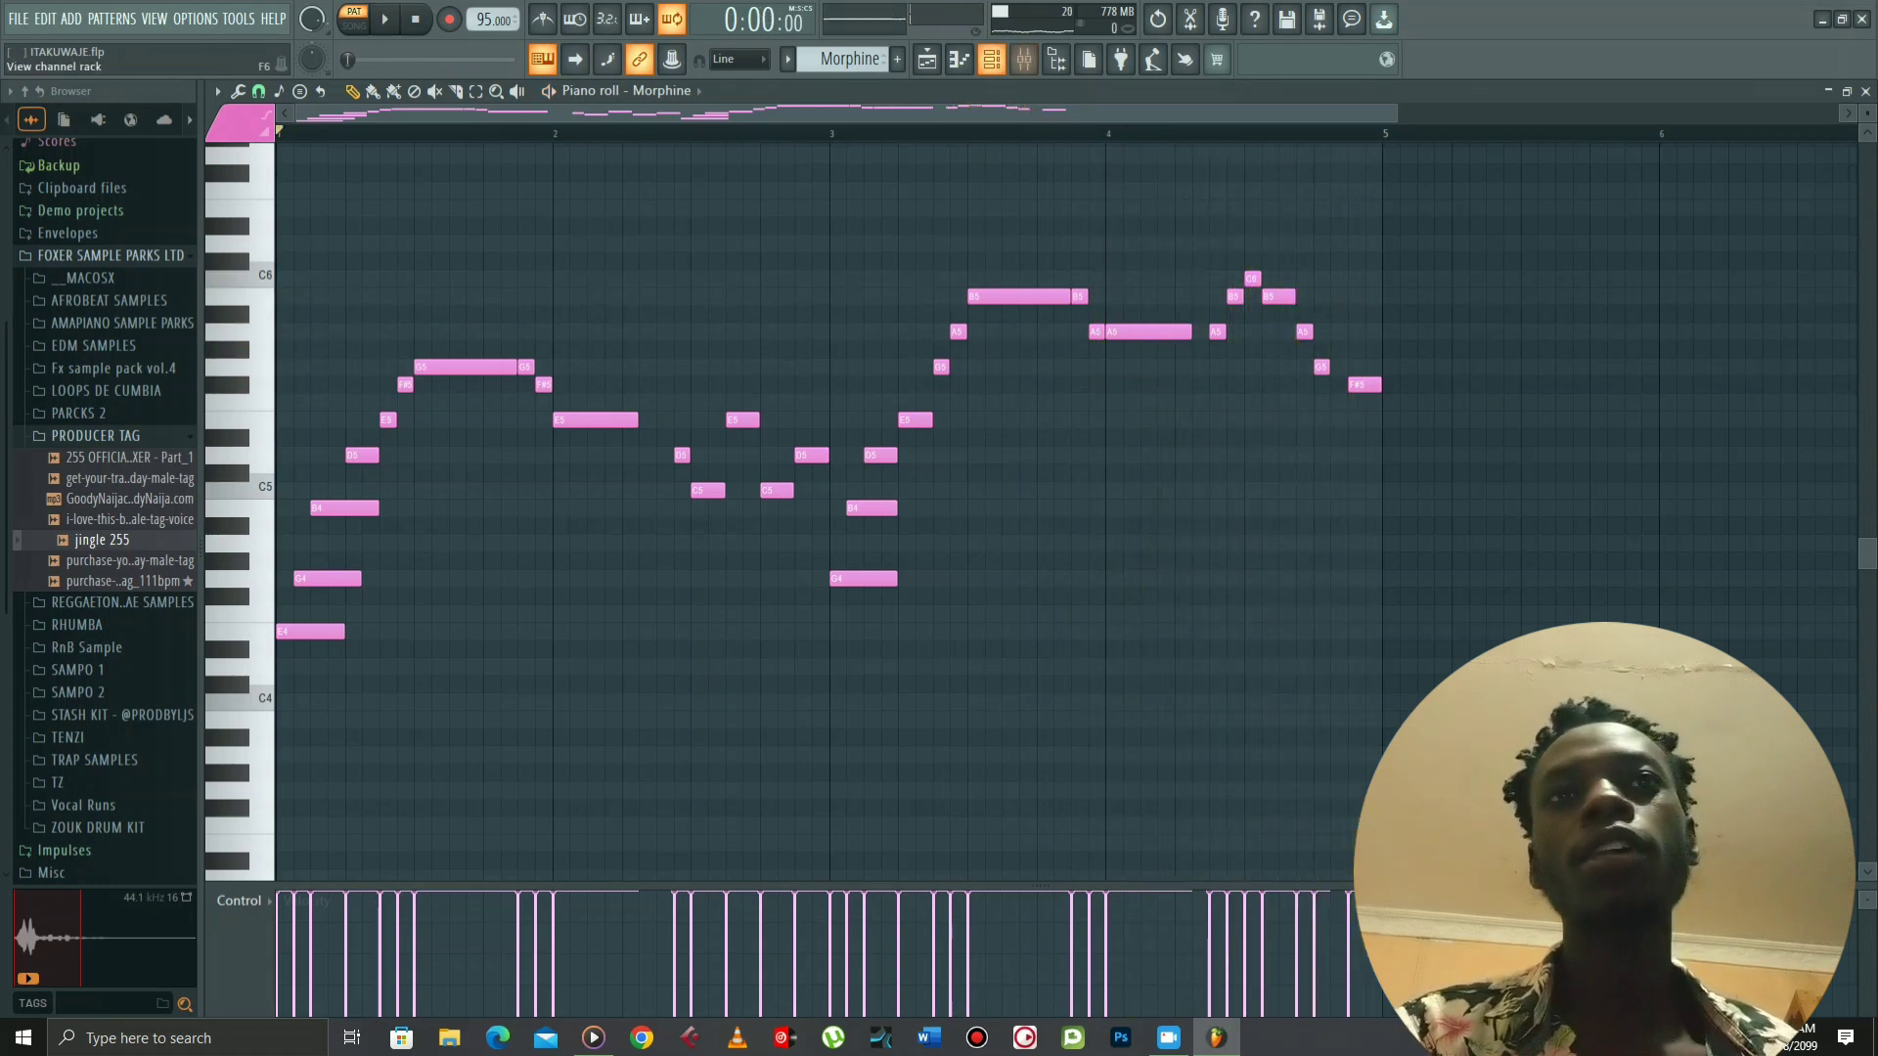
click(1024, 59)
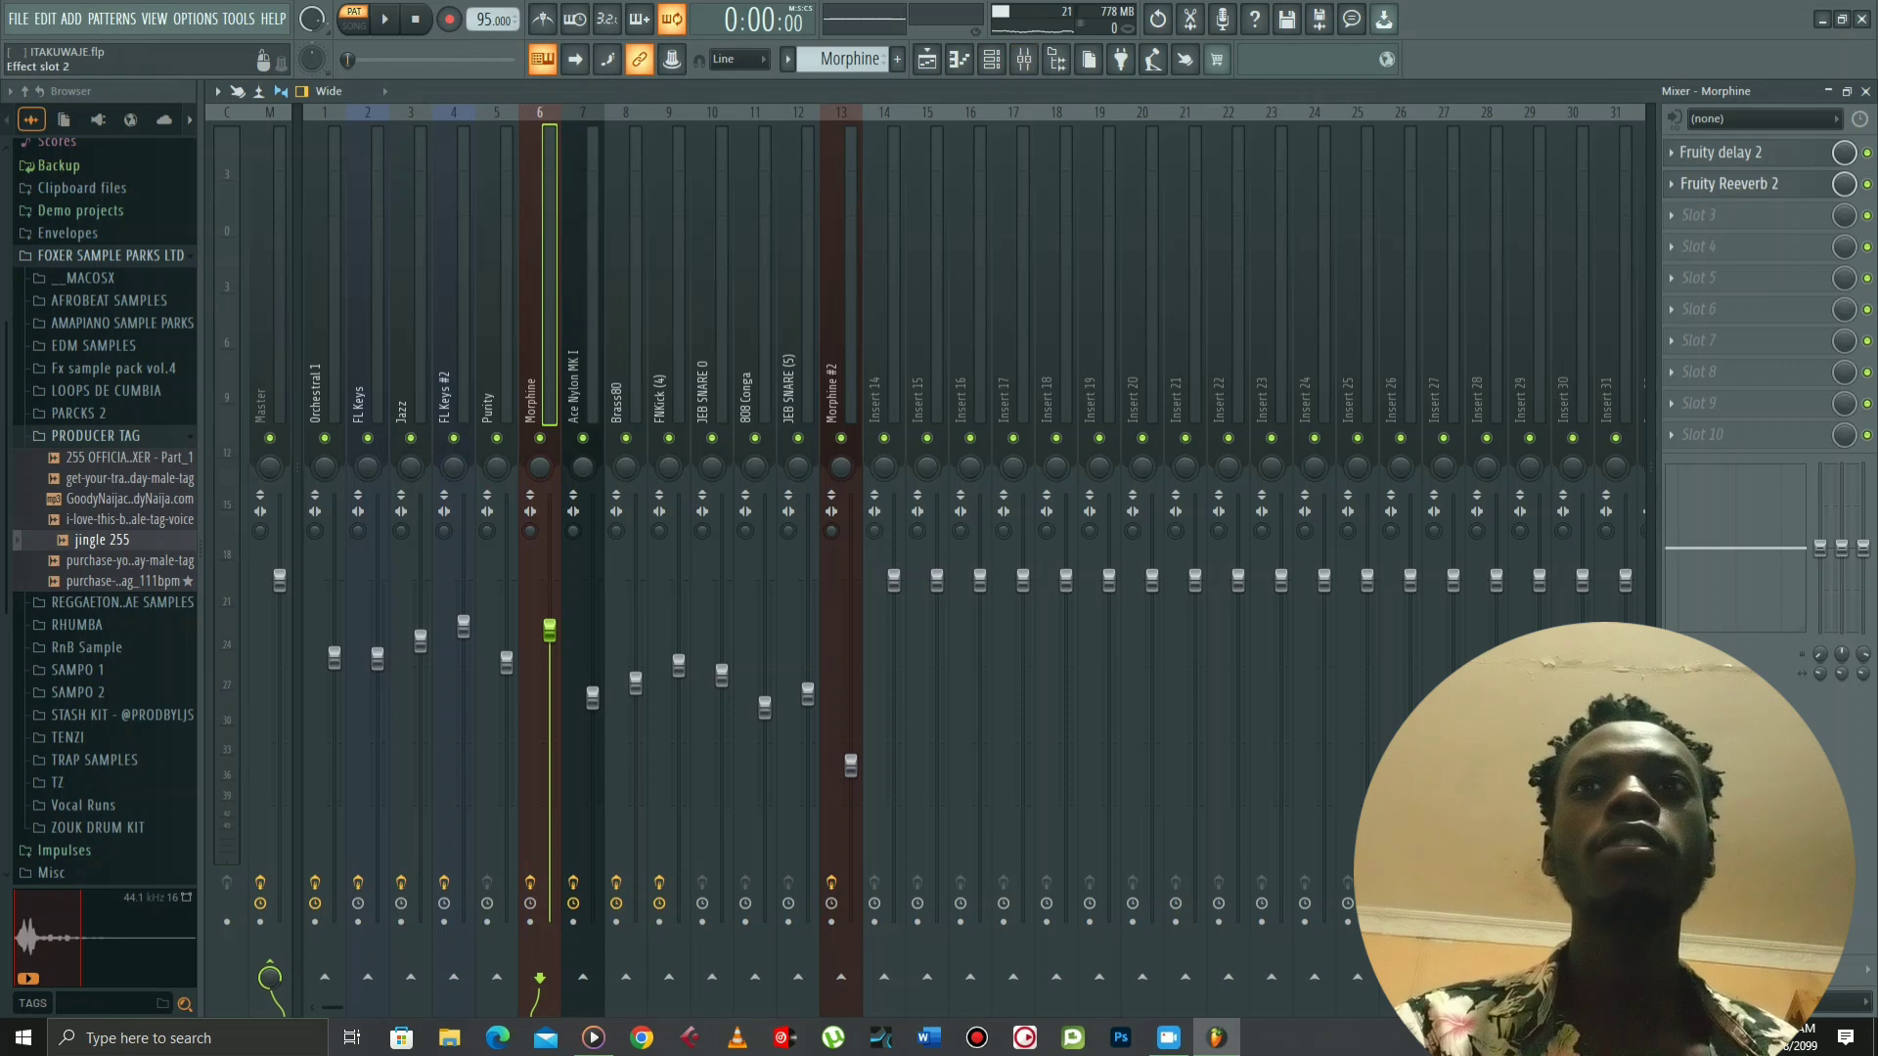
click(1865, 91)
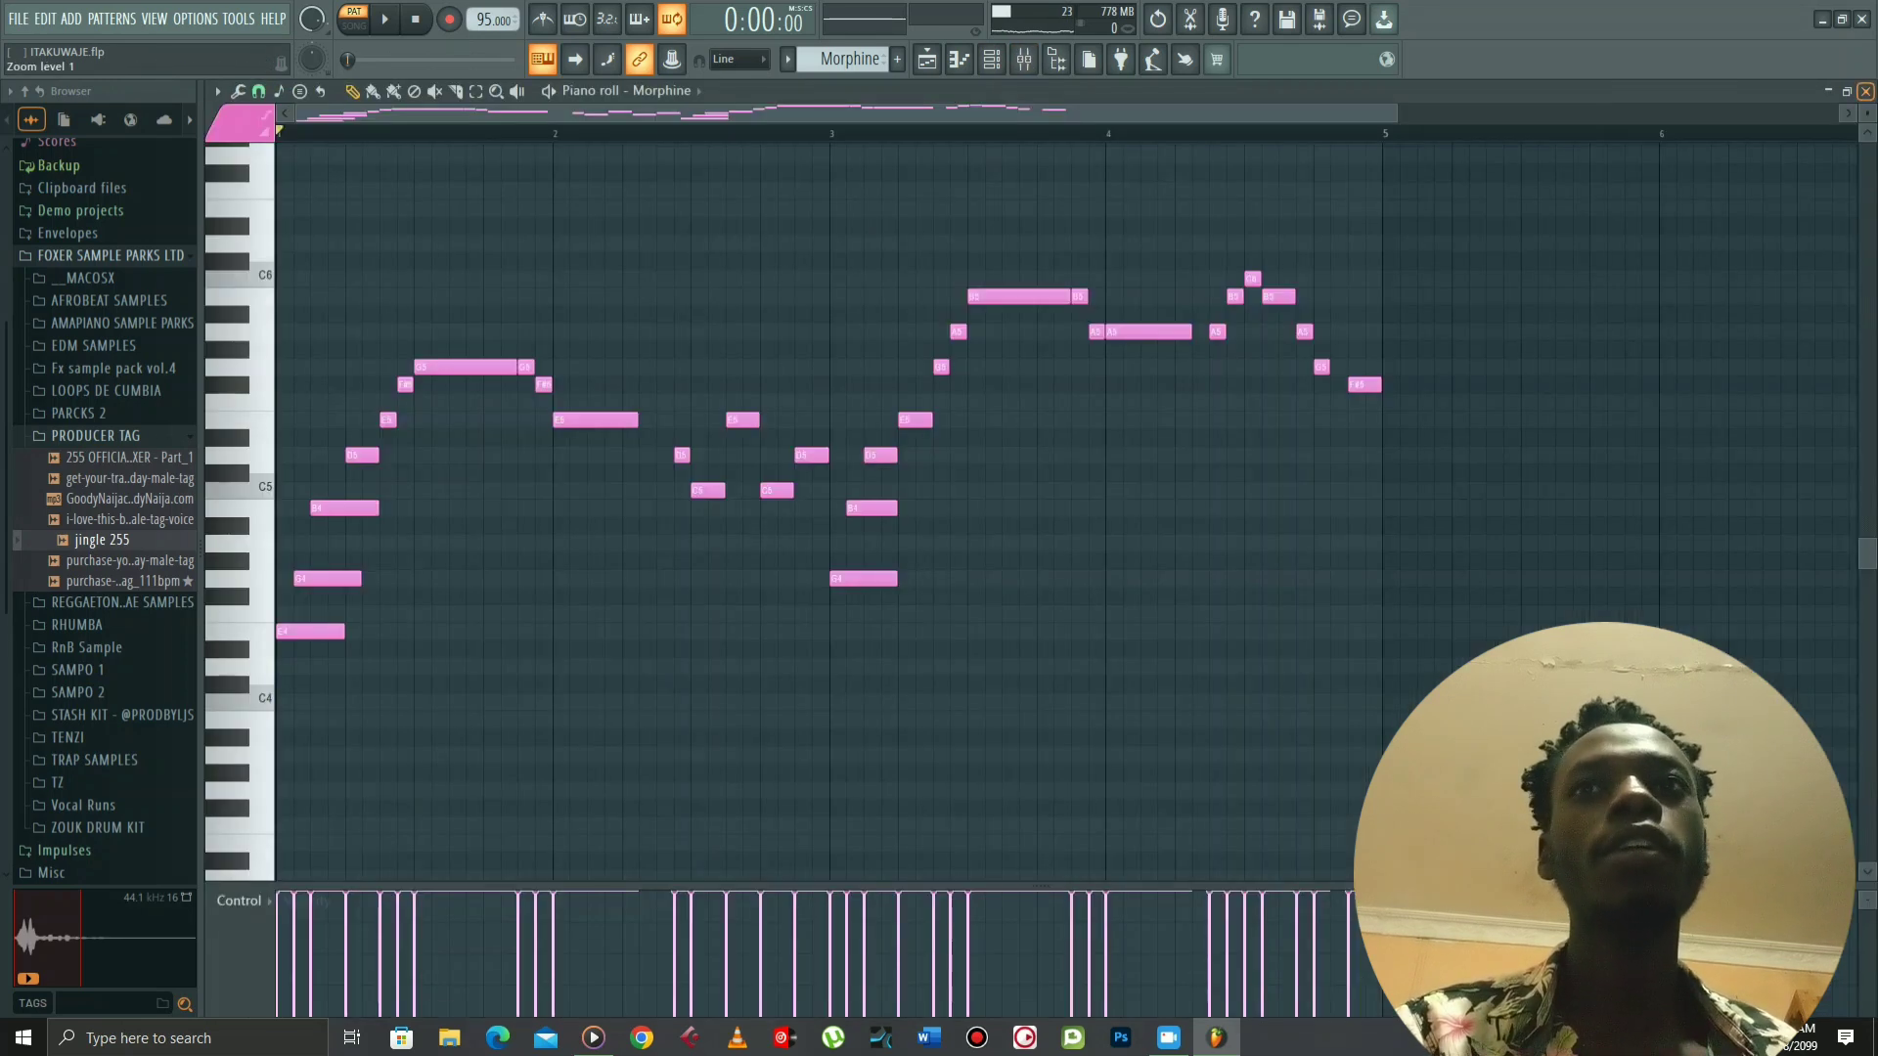
View the Ace Nylon MK I channel's FLEX preset and play the pattern's notes in the piano roll
click(991, 60)
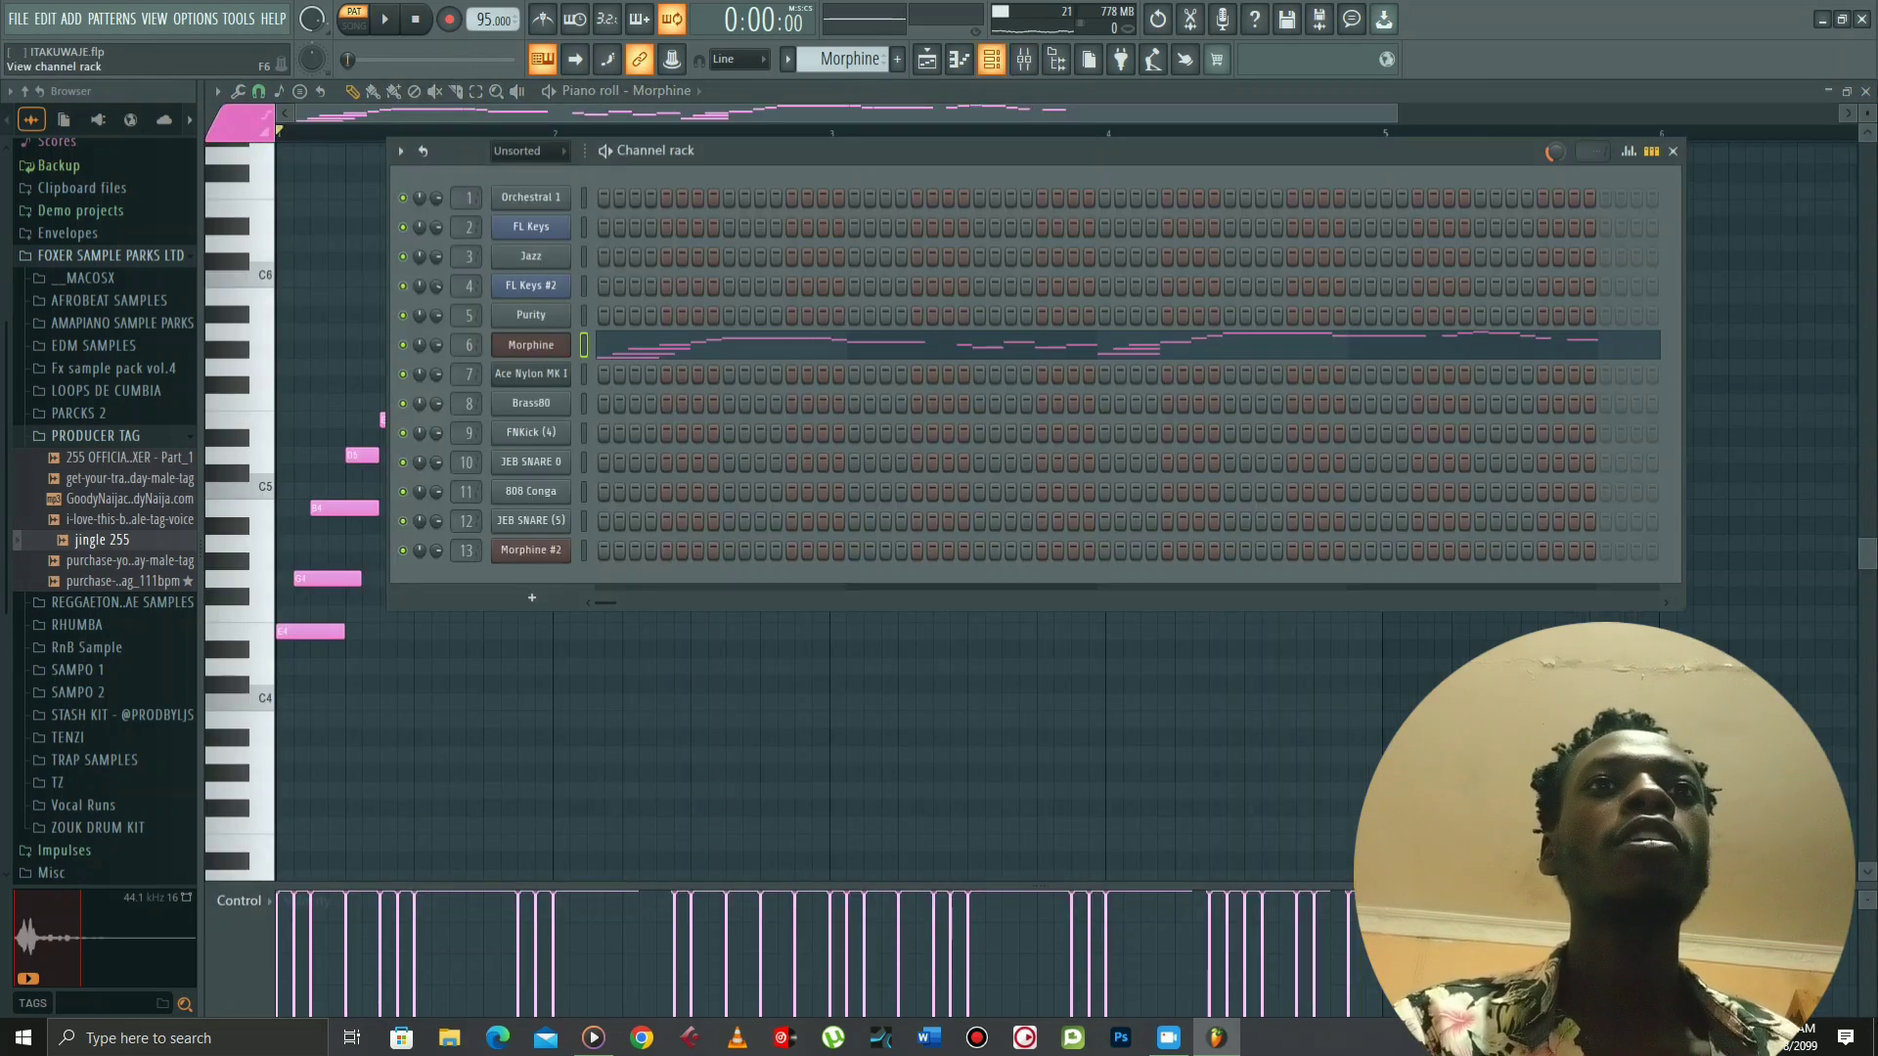
scroll(843, 60, down, 1)
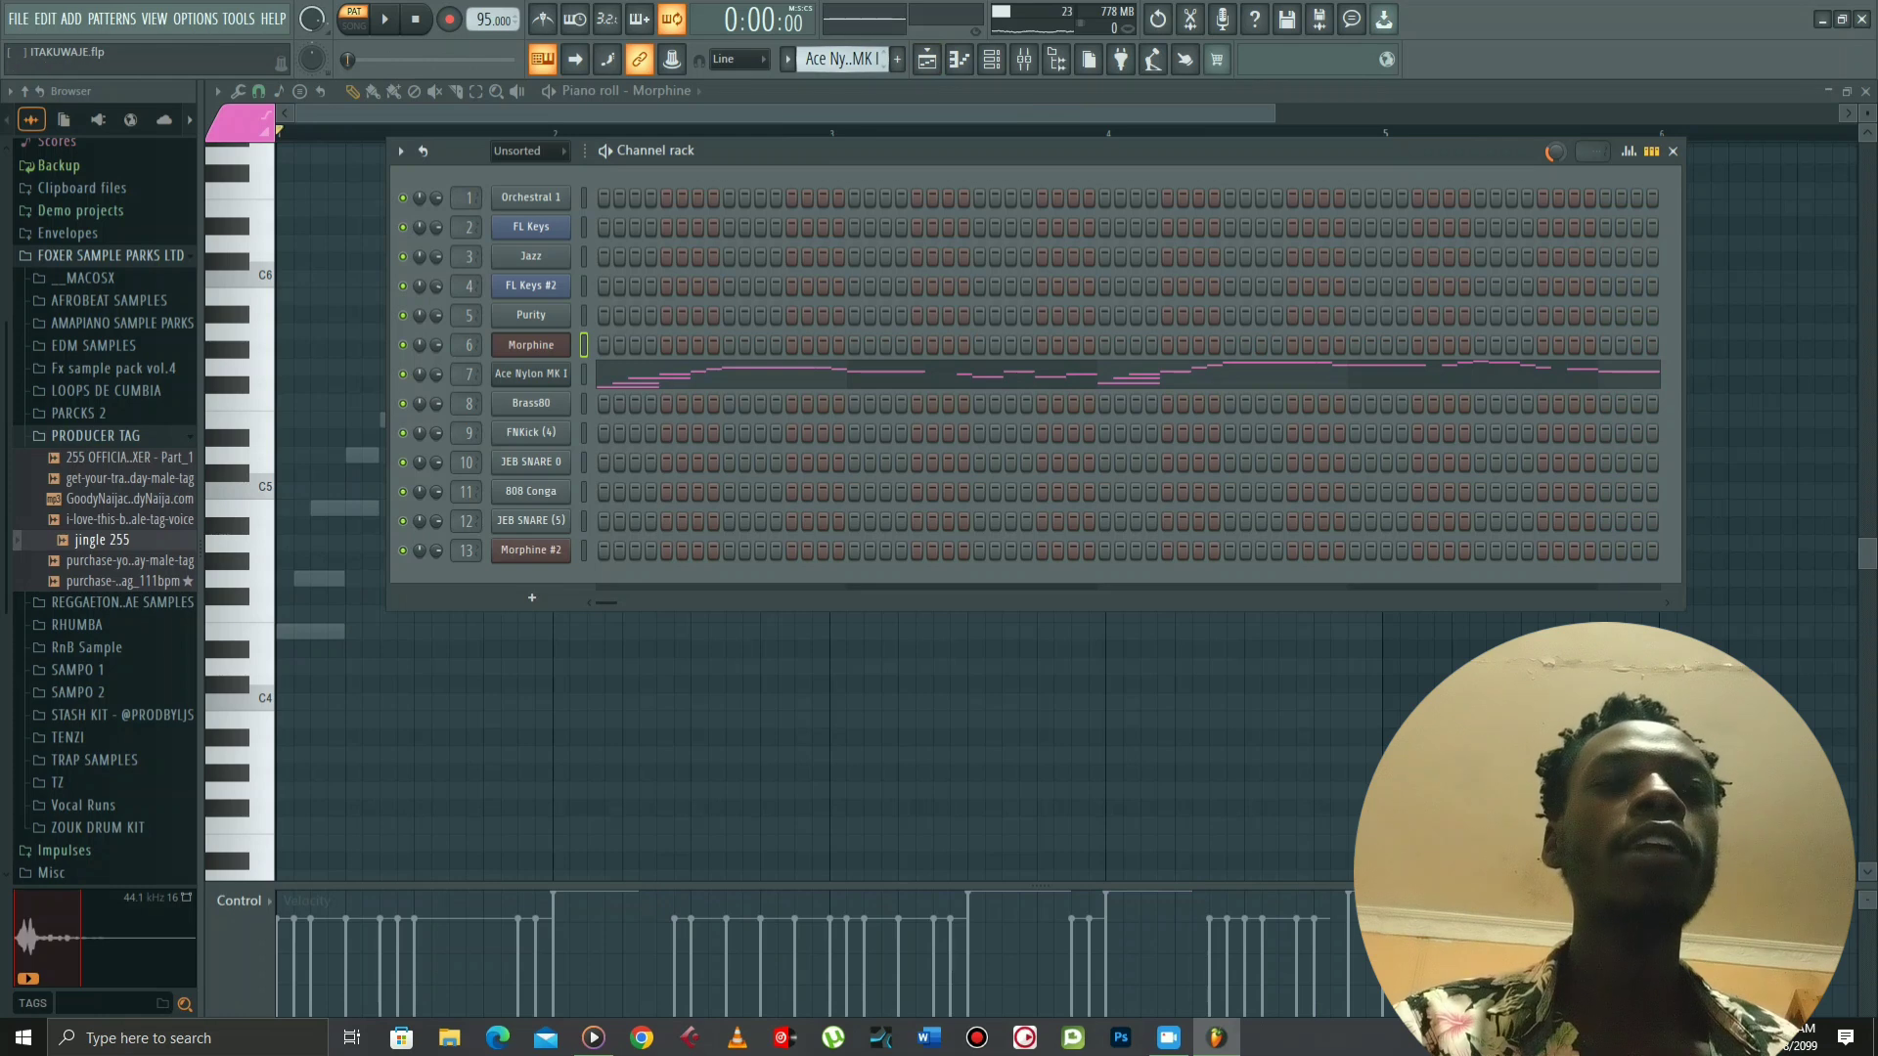
click(531, 374)
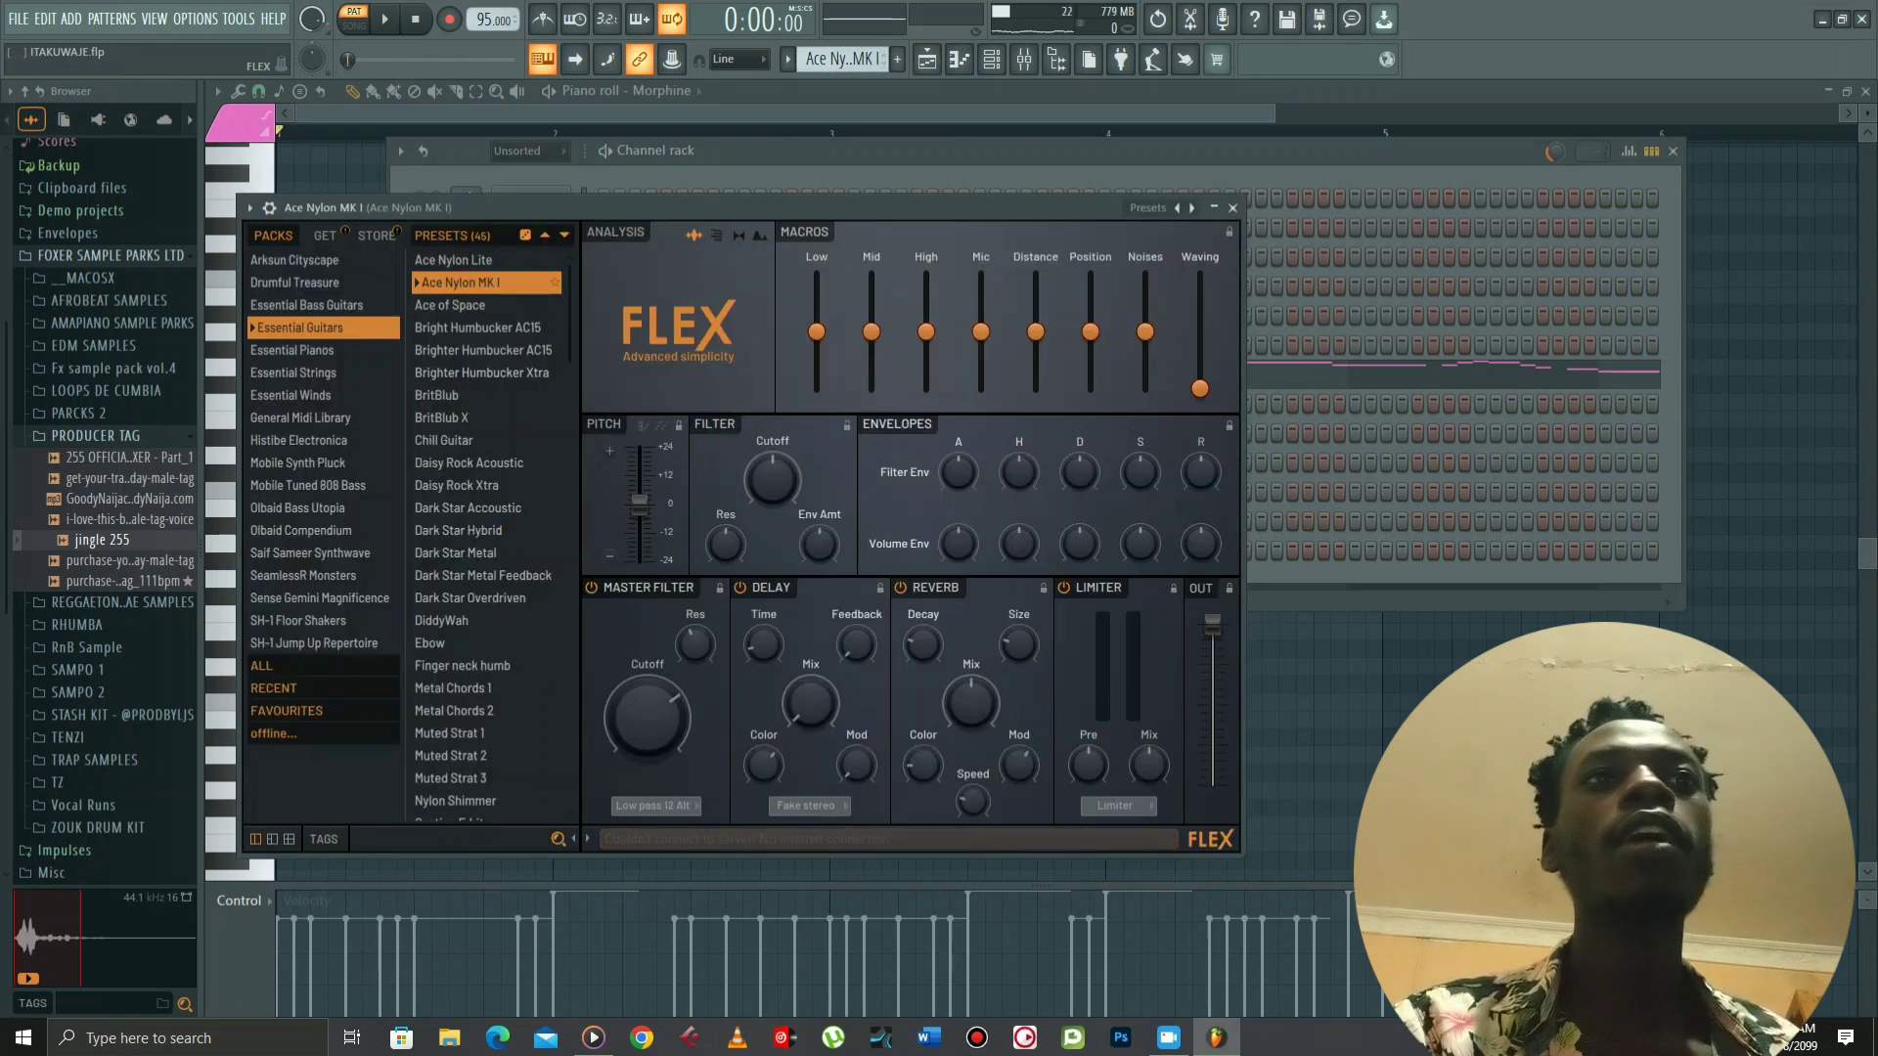
click(1232, 208)
click(1087, 373)
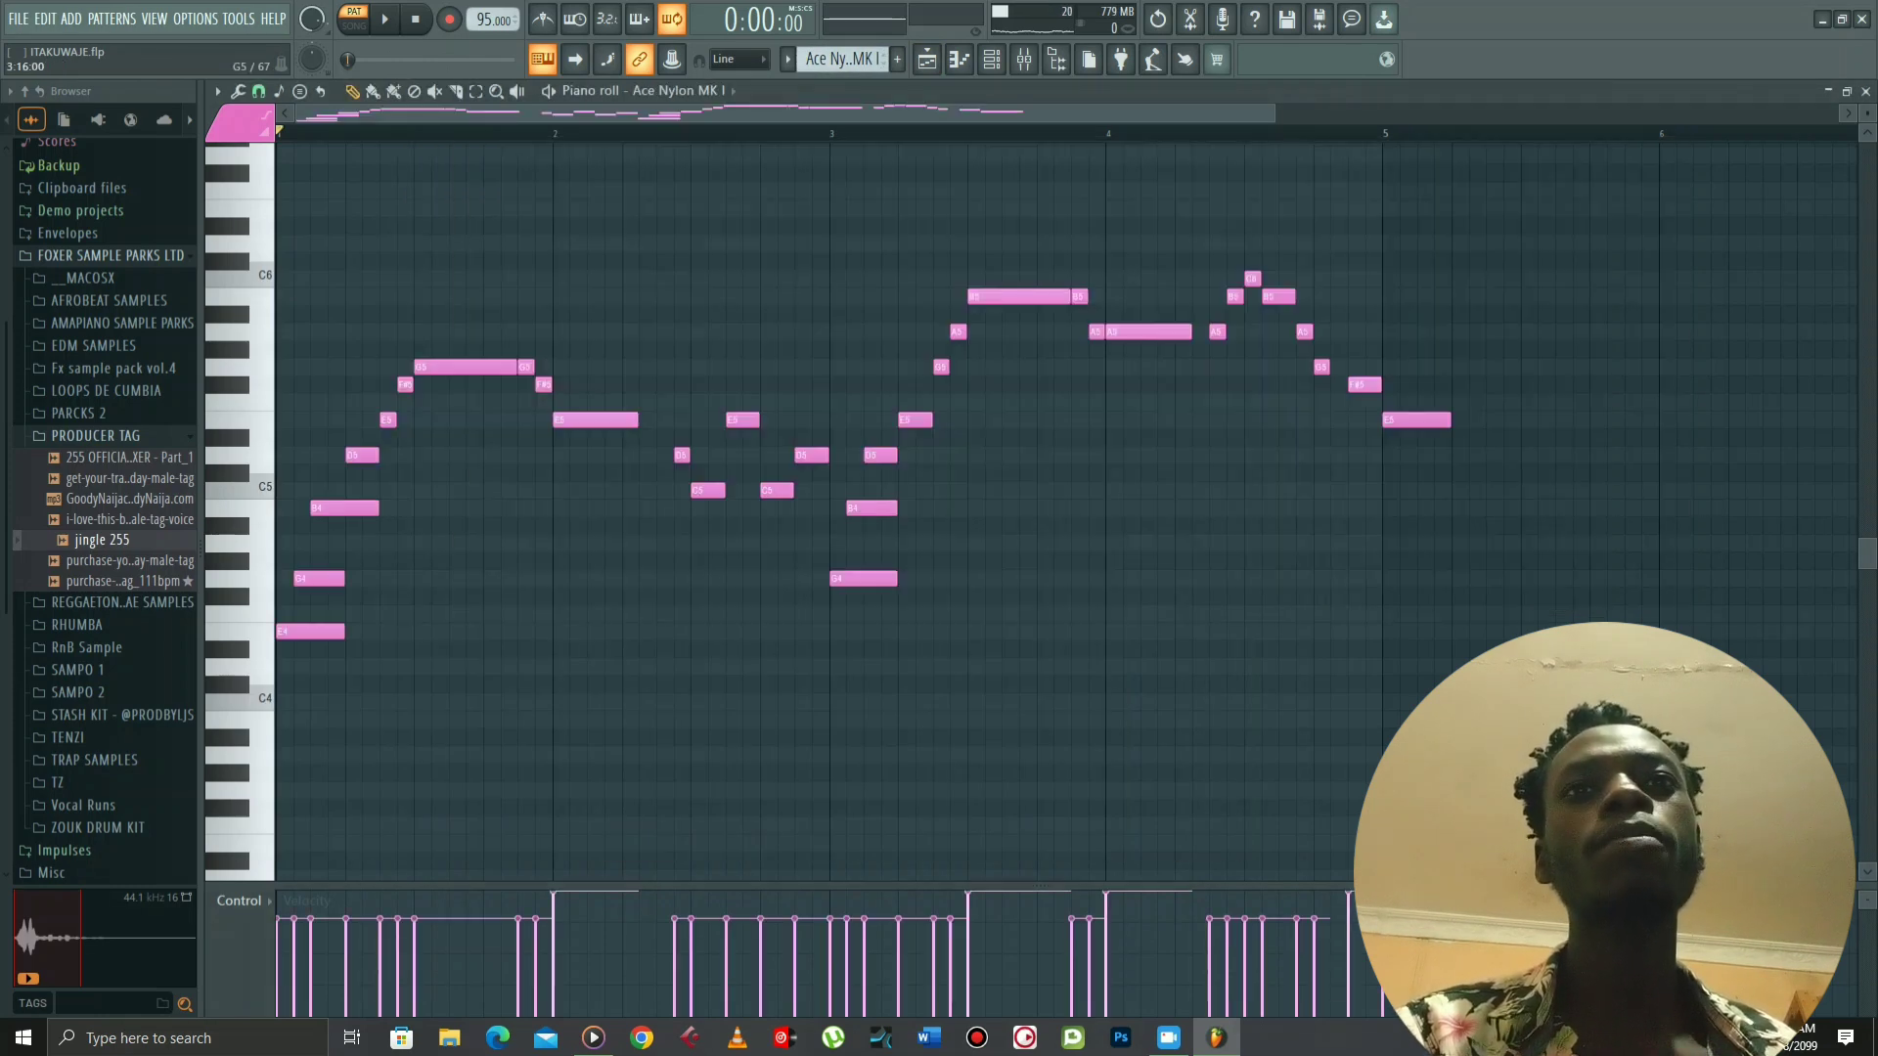
key(space)
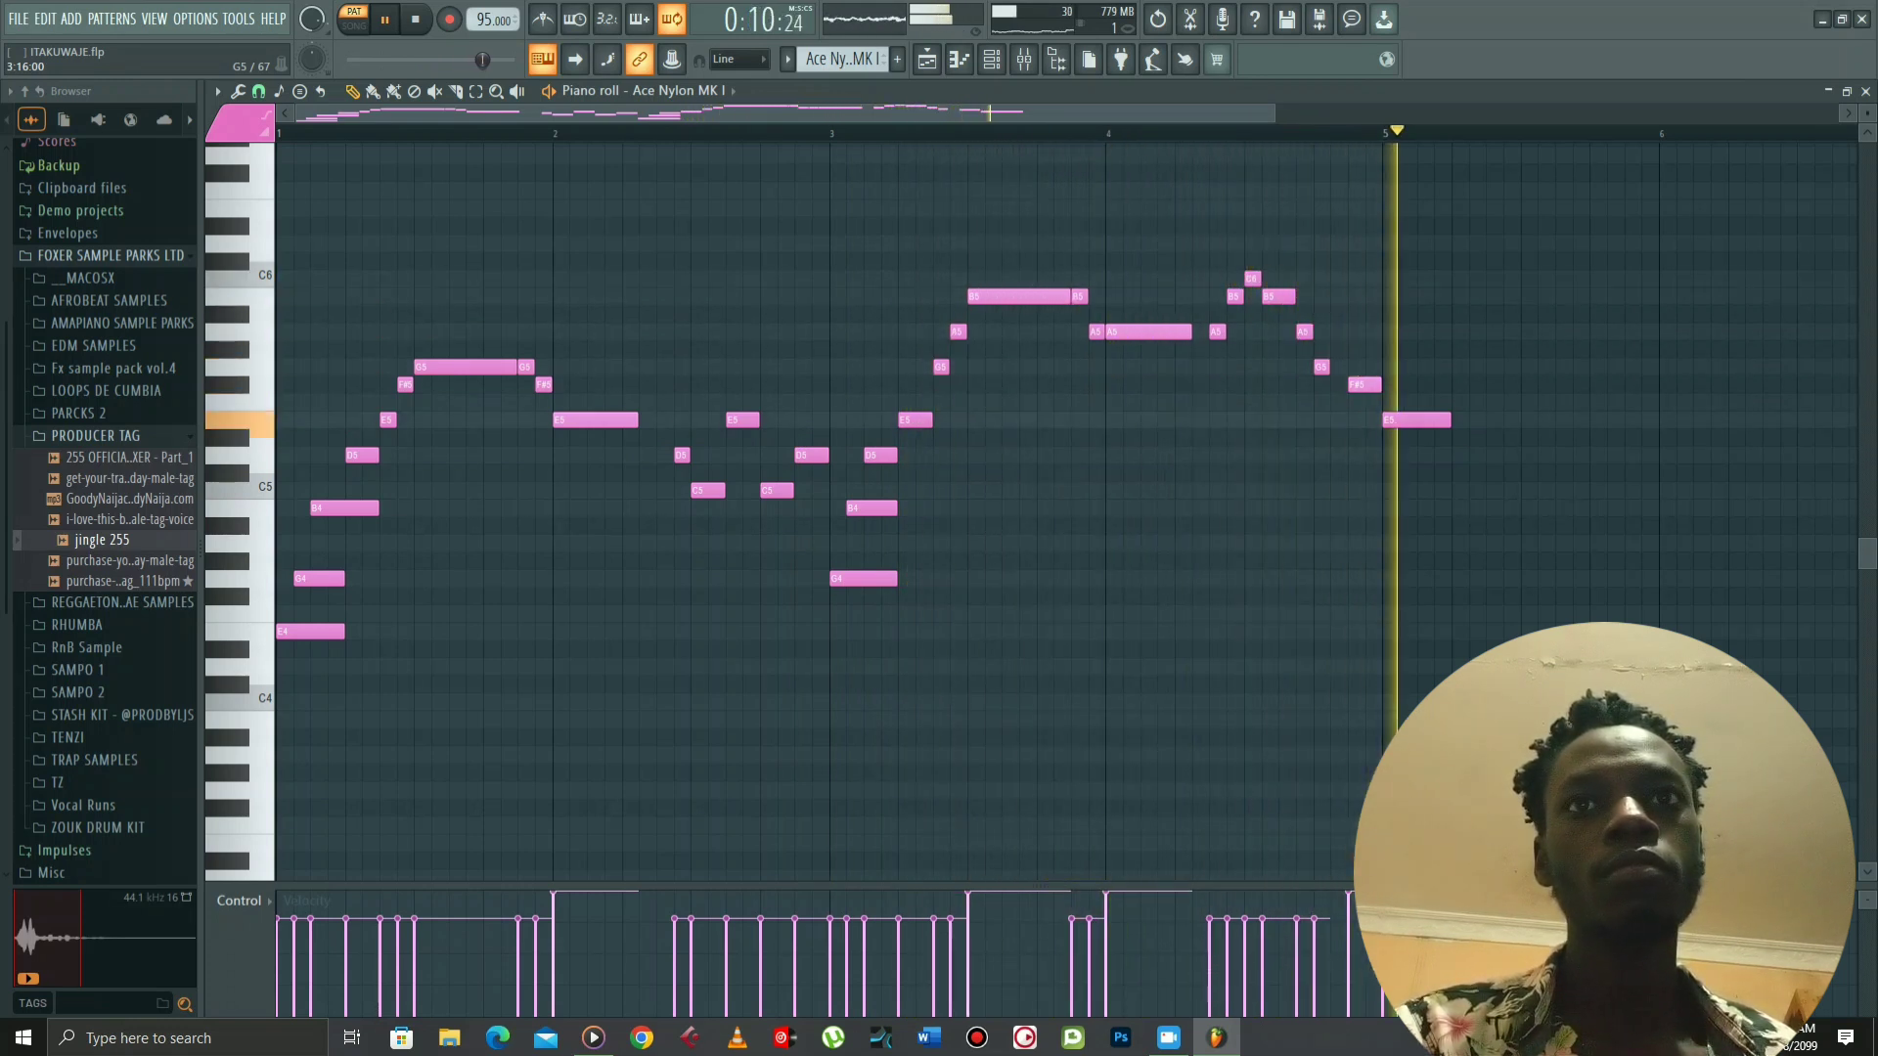
key(space)
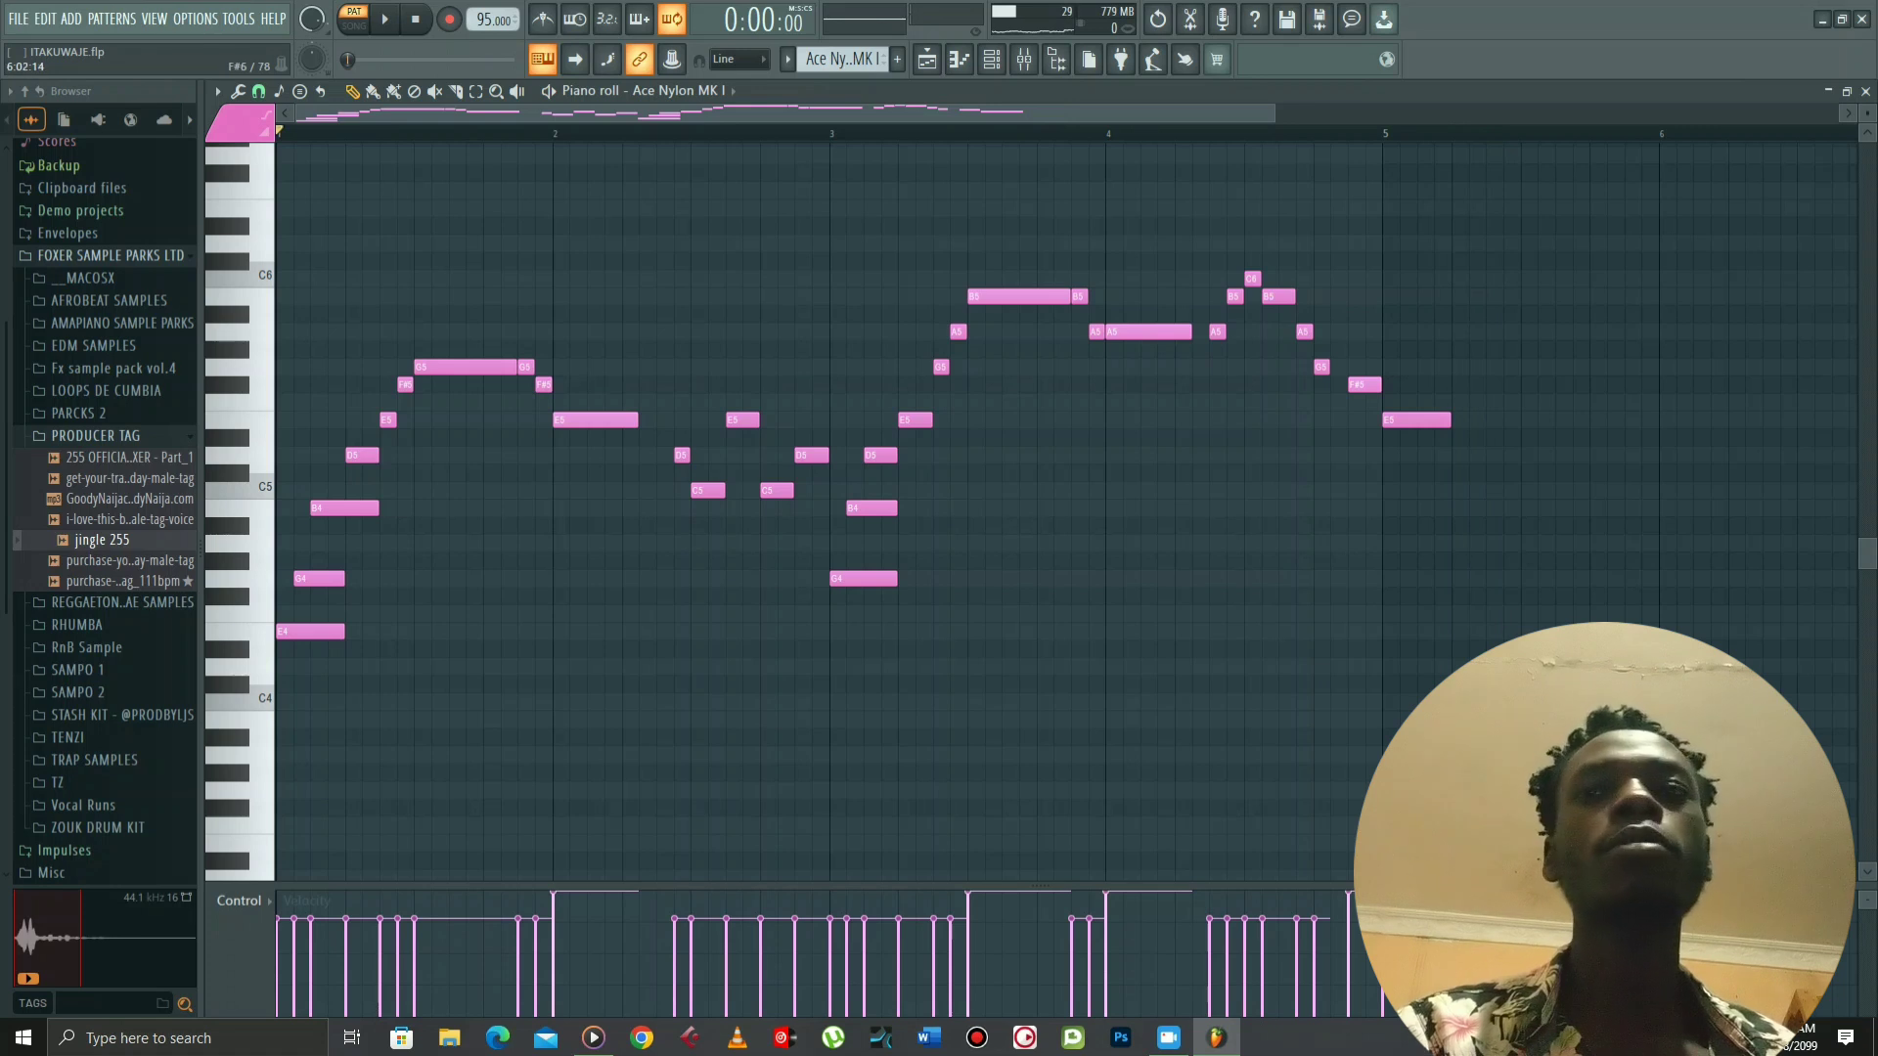
Reopen the Ace Nylon MK I notes in the piano roll, examine the melody and return to the channel rack
click(1865, 91)
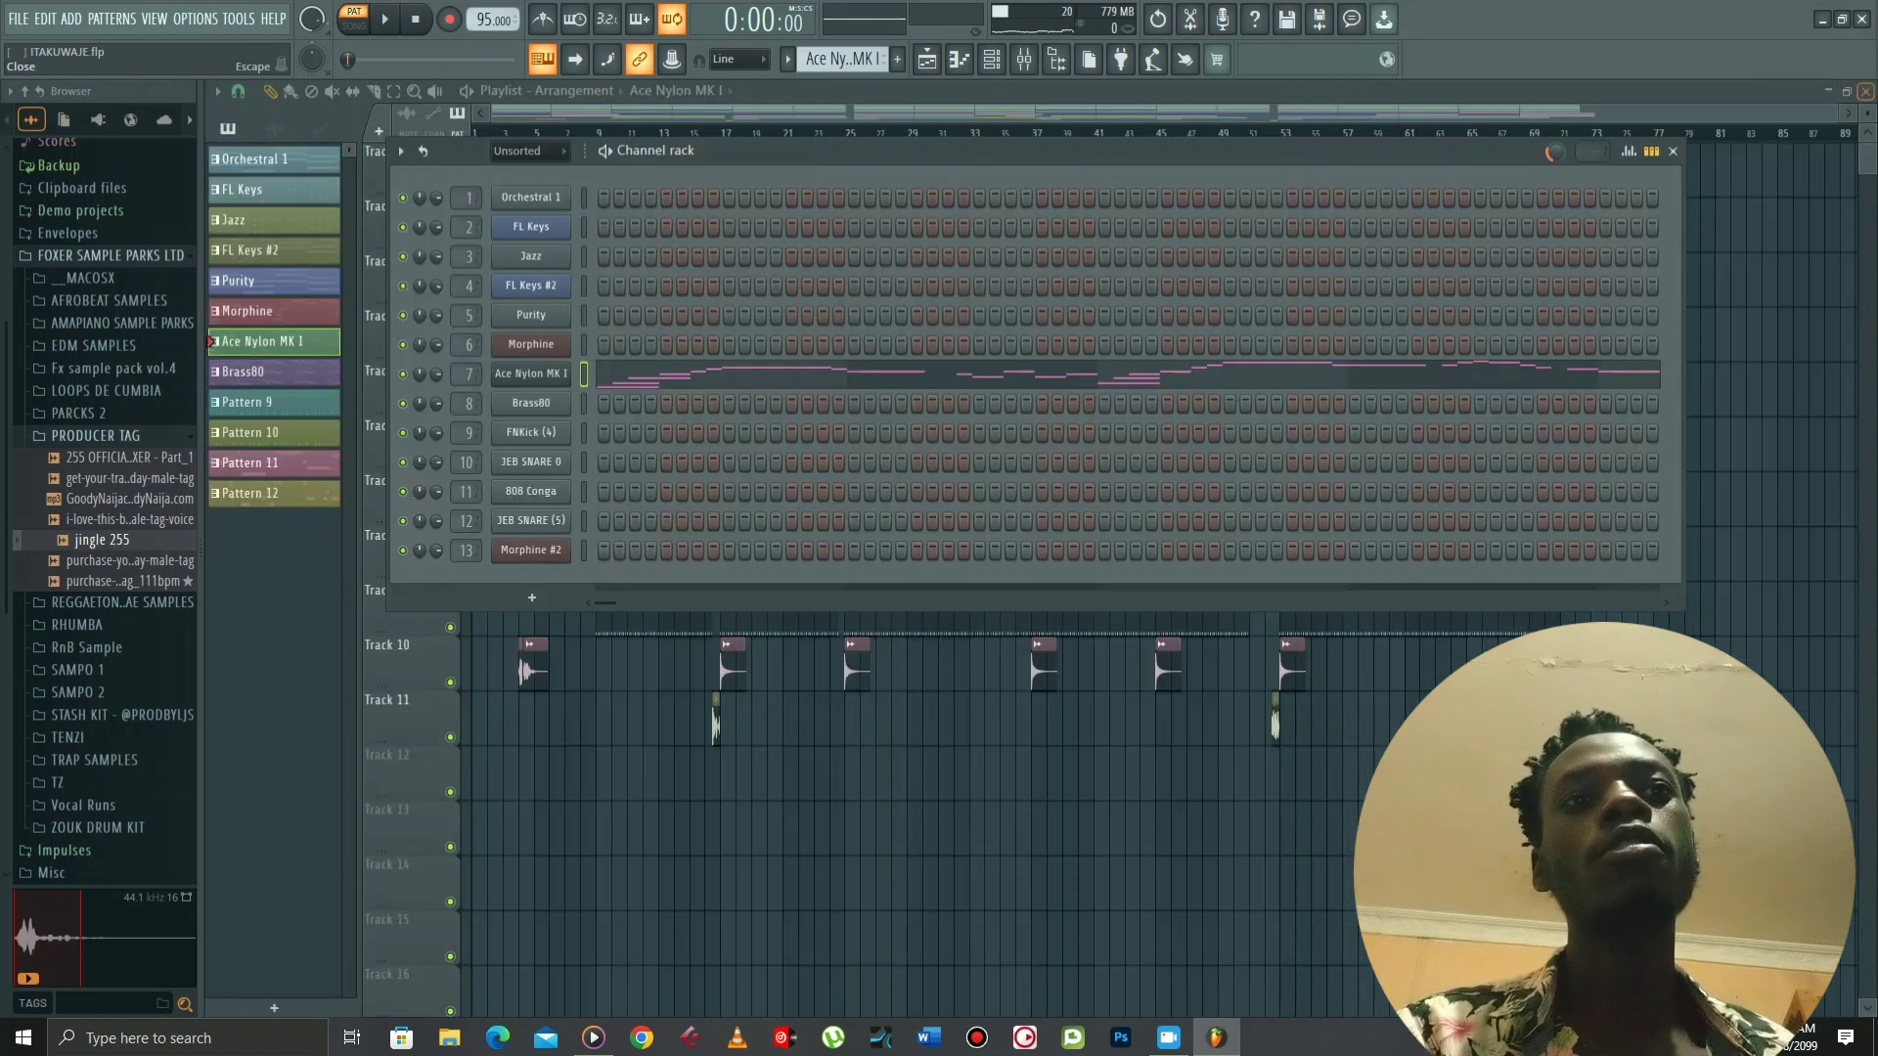
click(1333, 370)
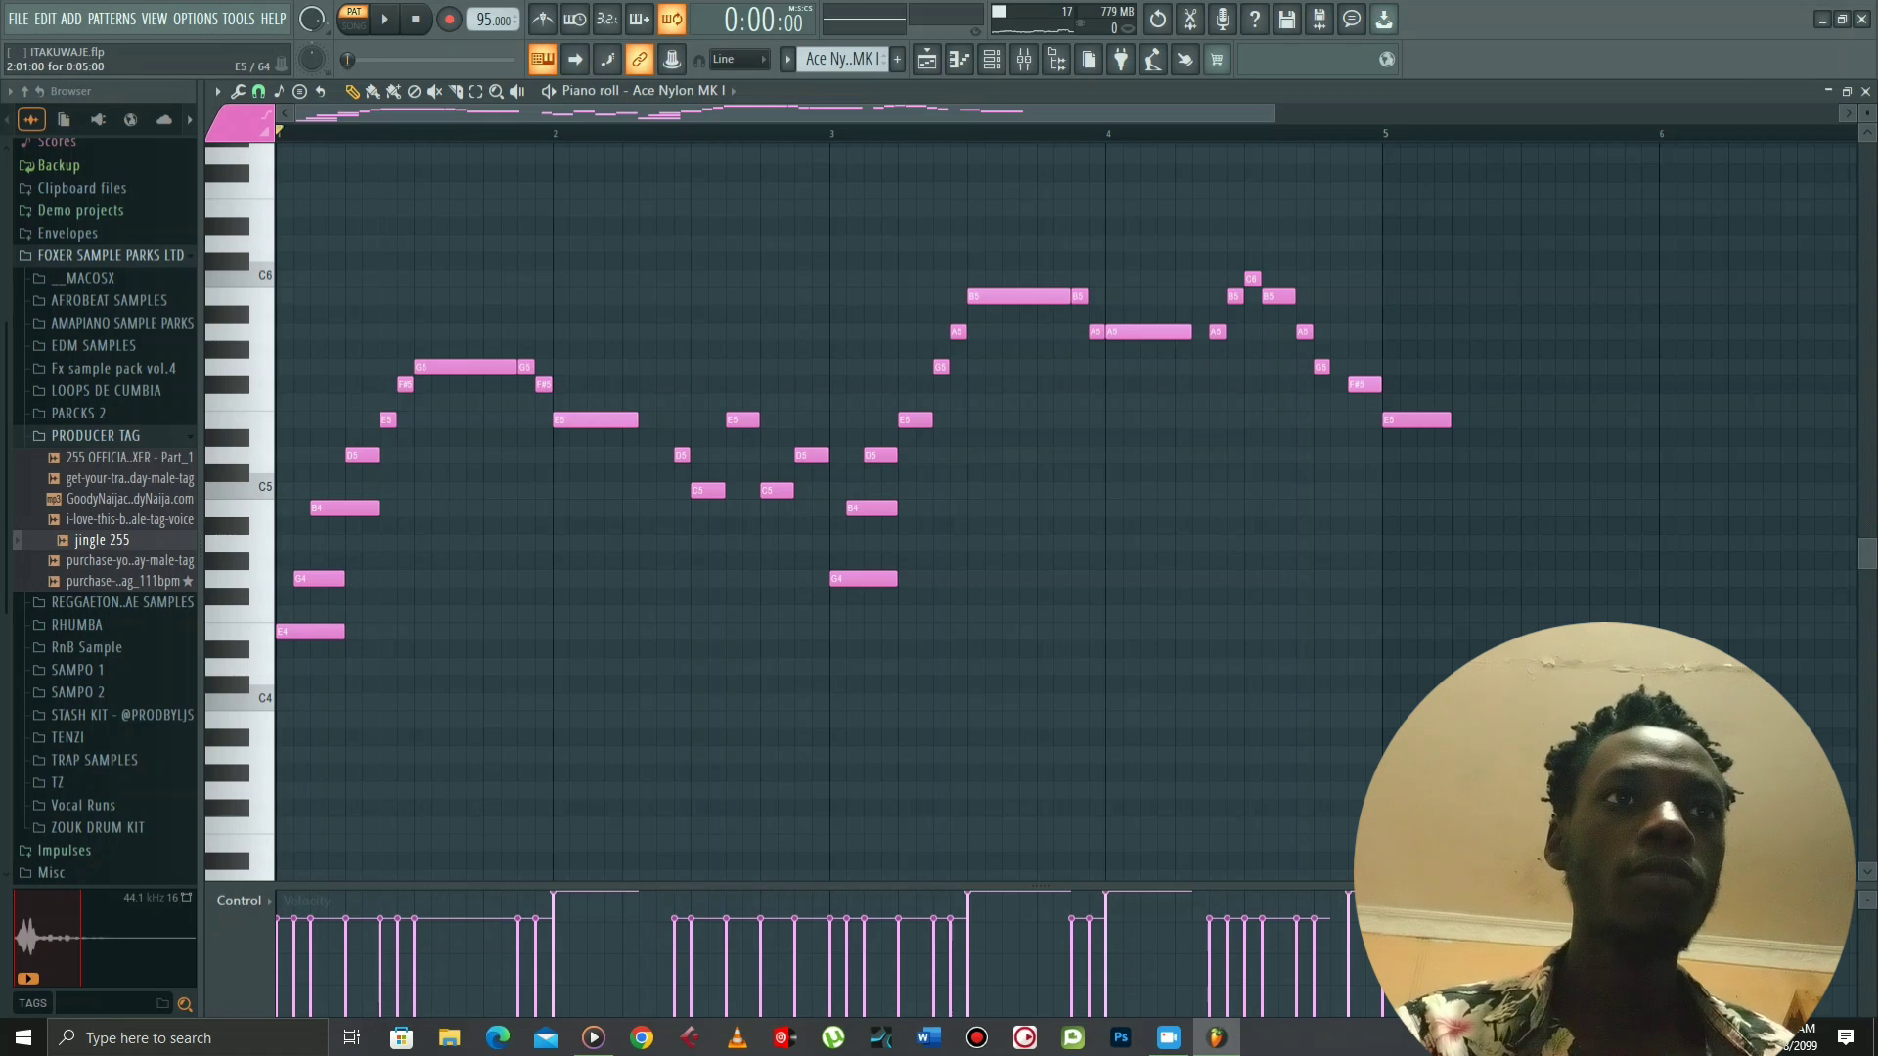
click(593, 421)
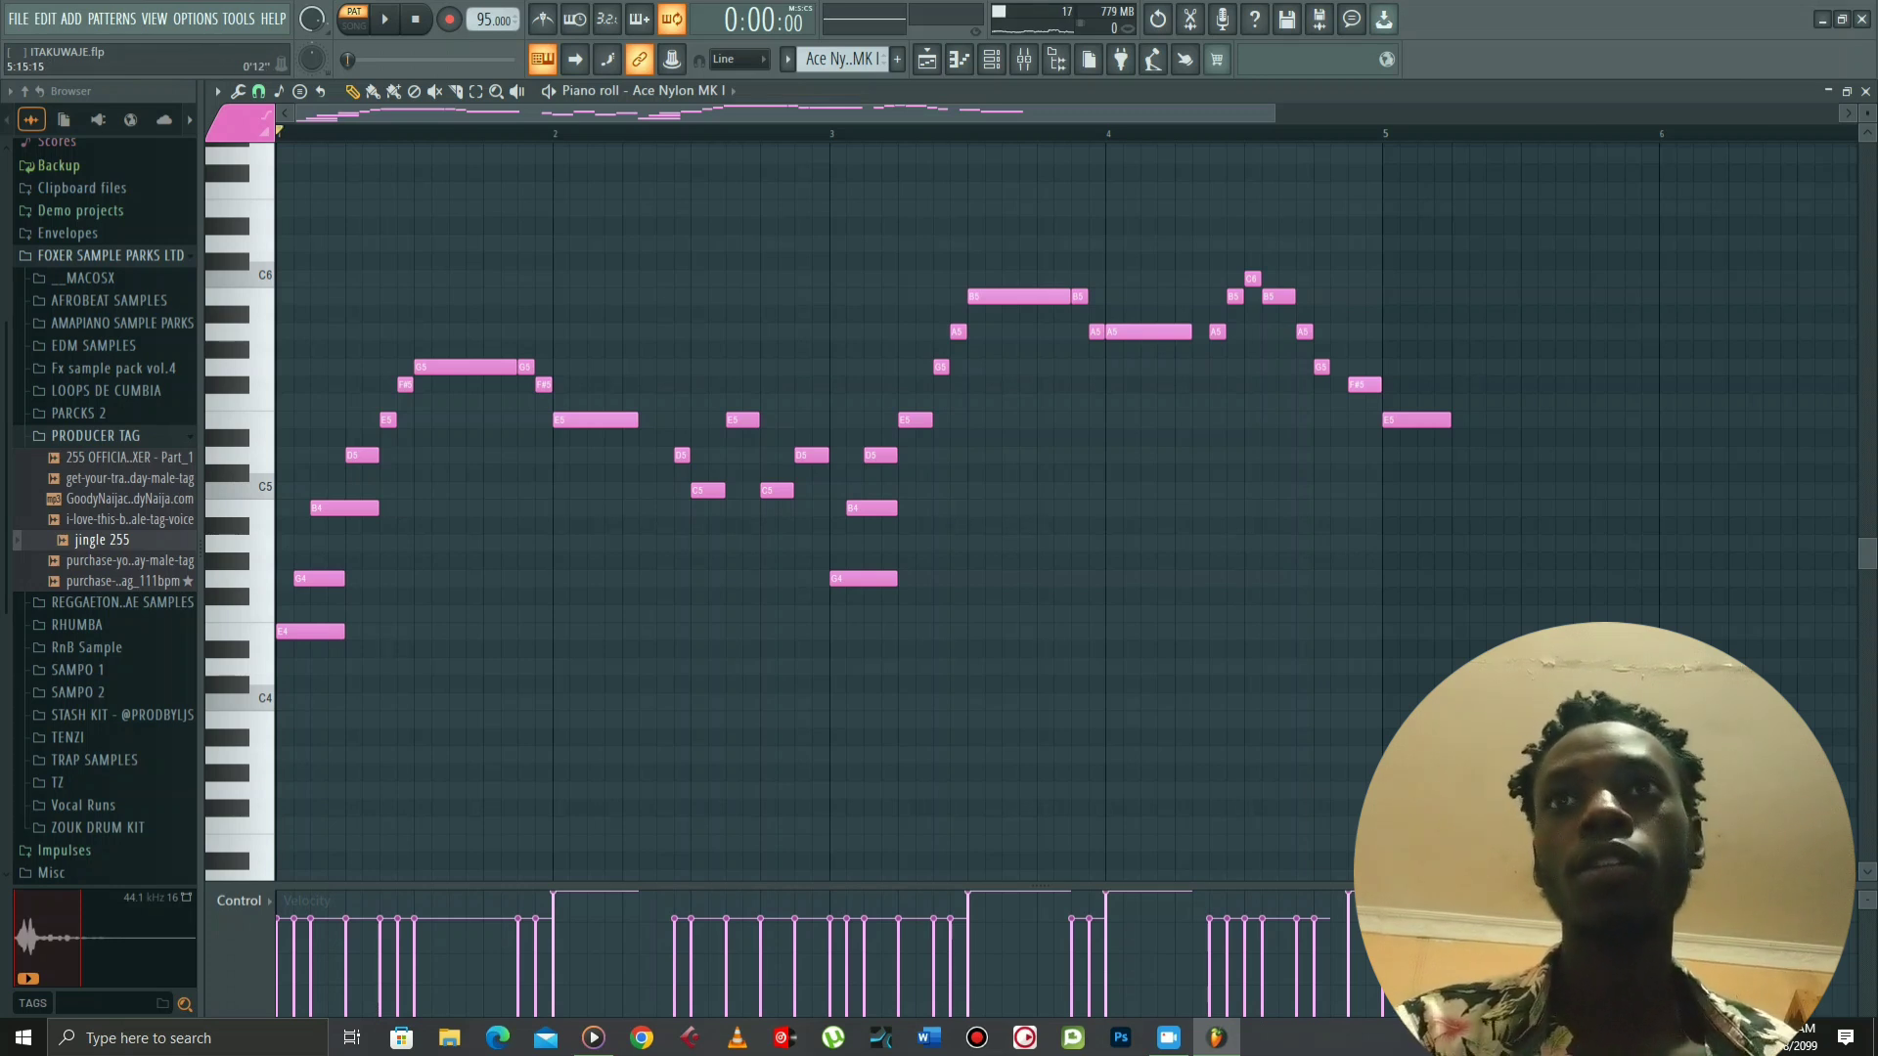
click(1866, 91)
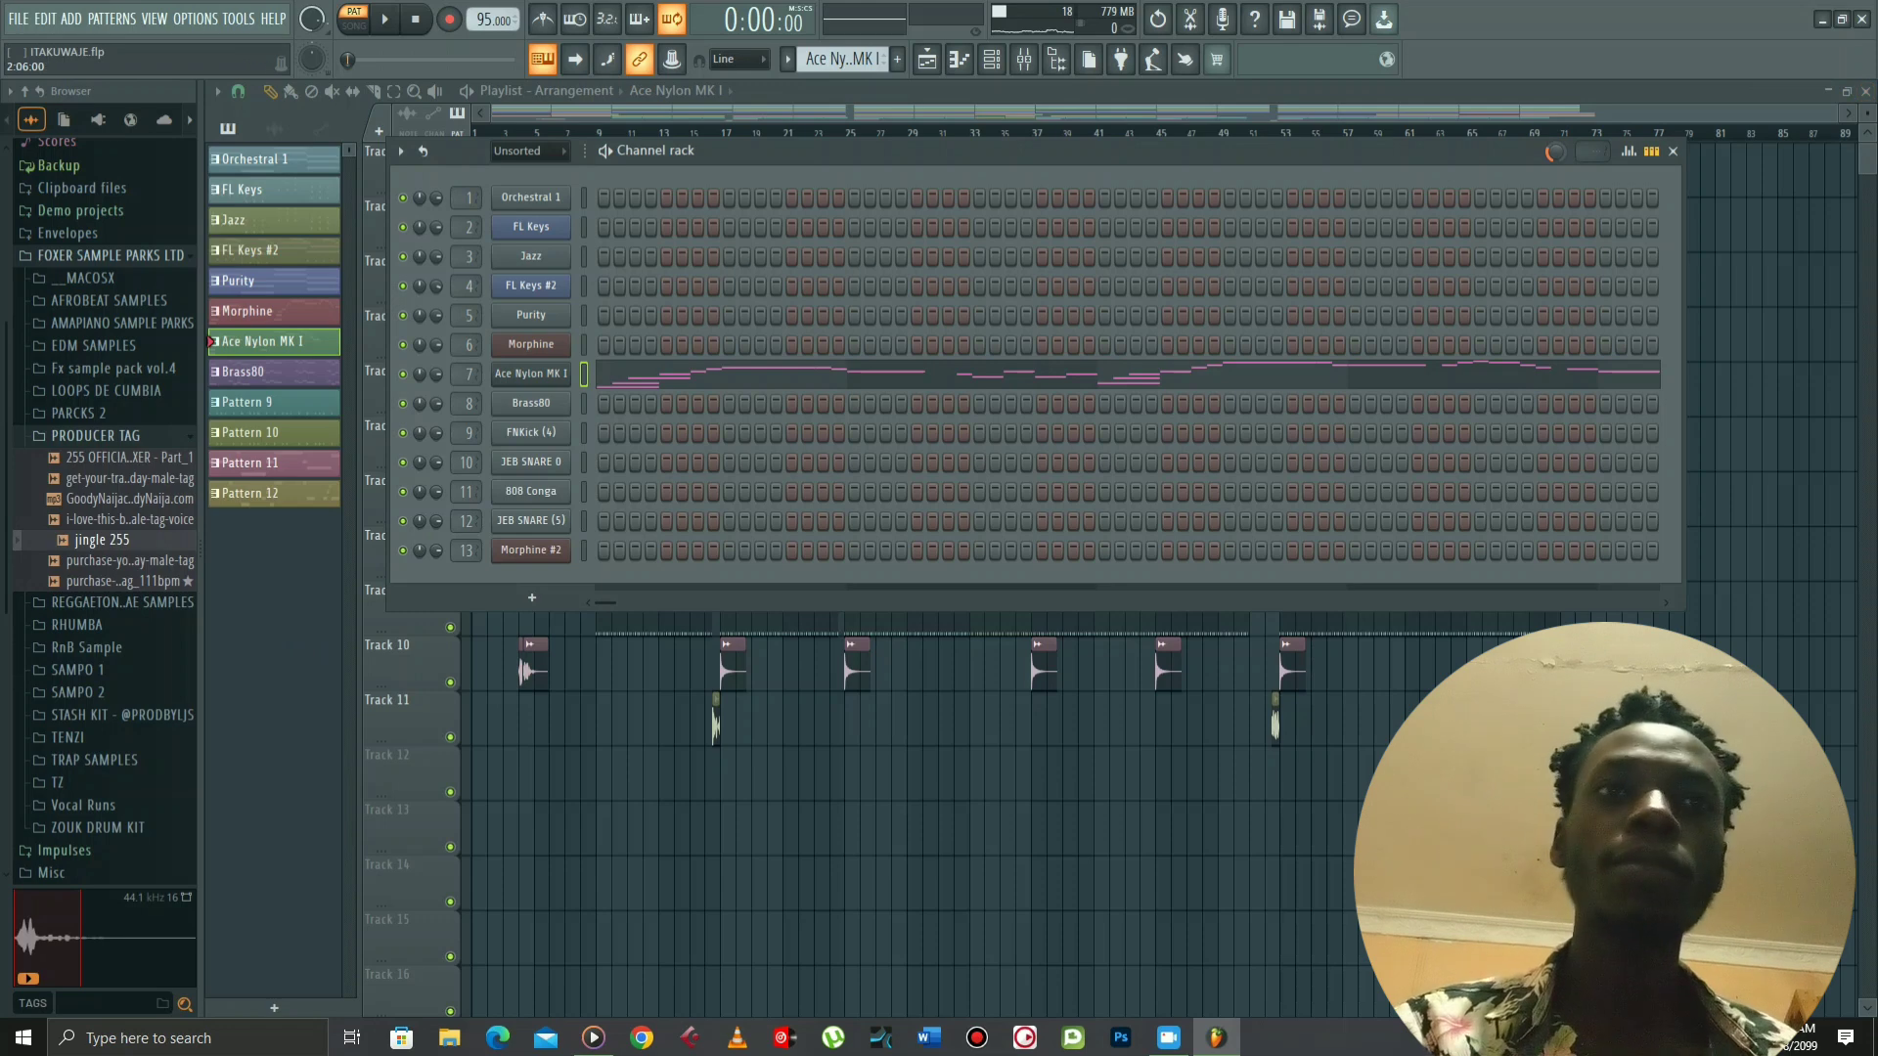
View the Brass80 pattern's SimSynth instrument, play its notes in the piano roll and return to the channel rack
scroll(843, 59, down, 1)
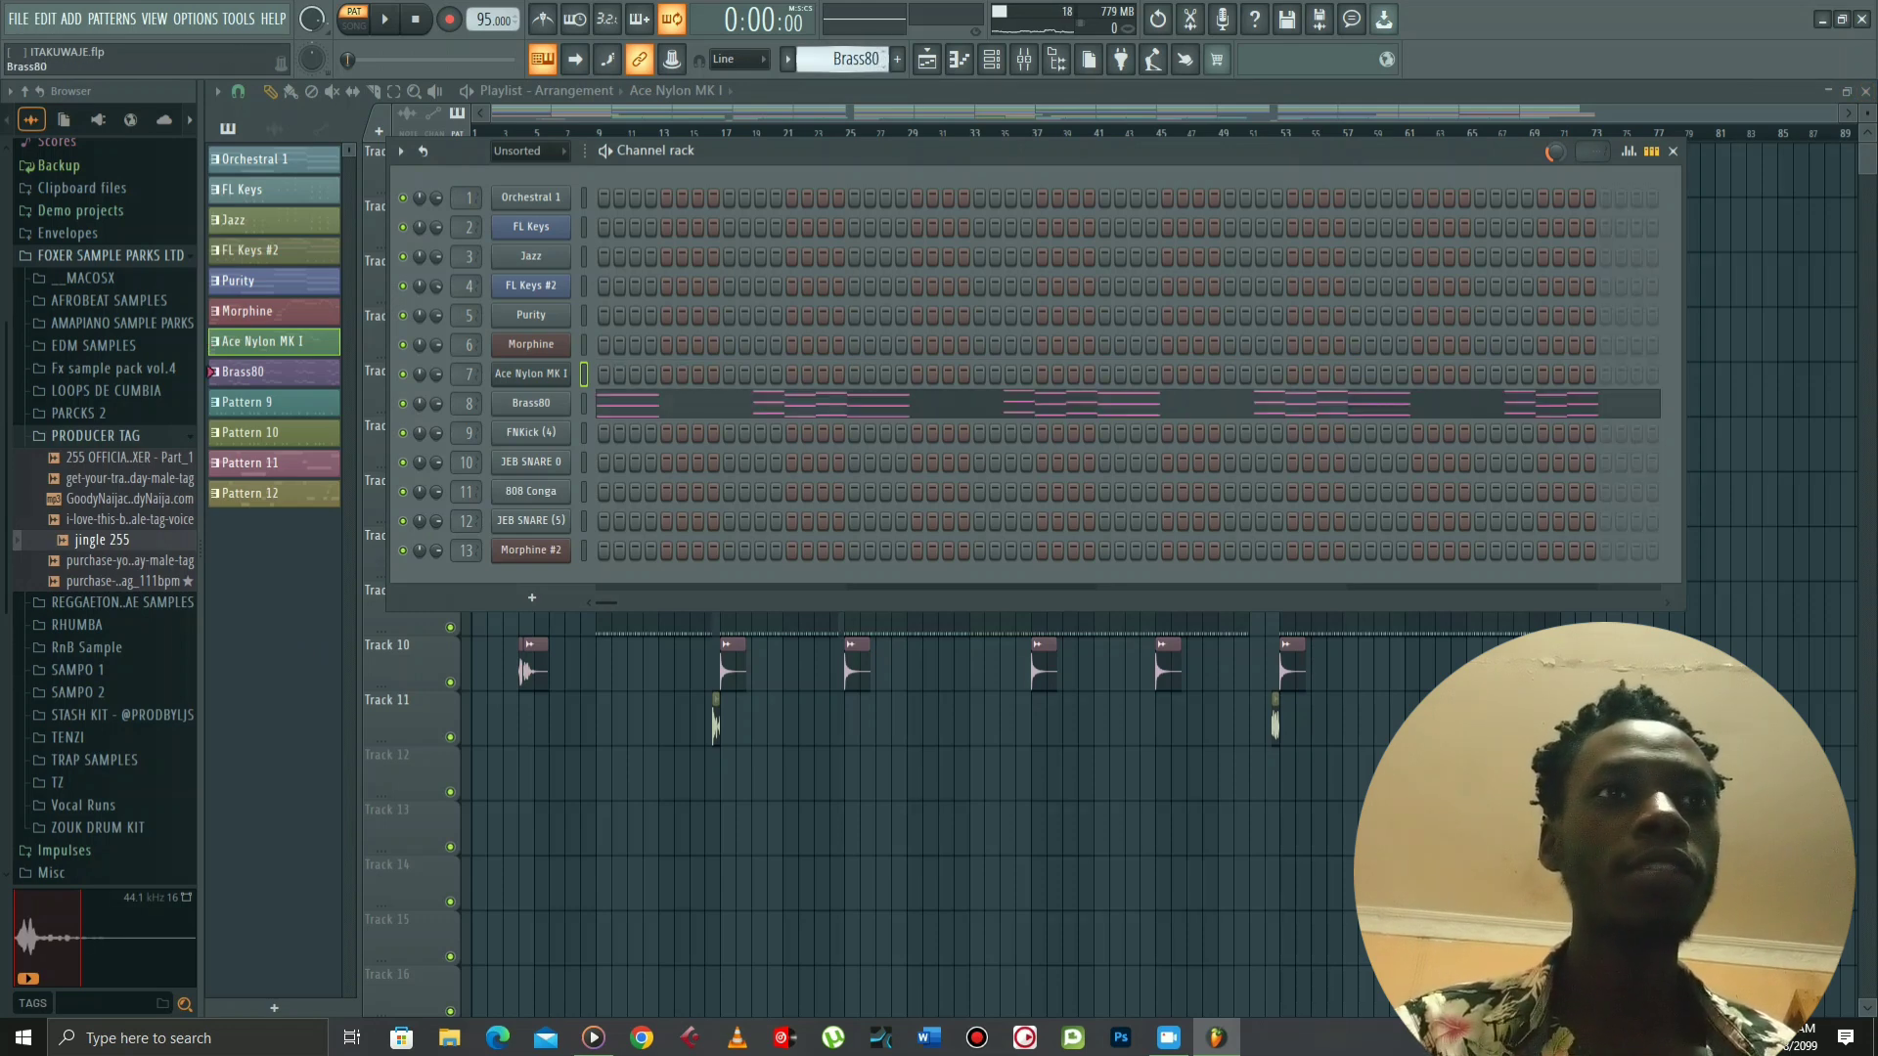
click(531, 402)
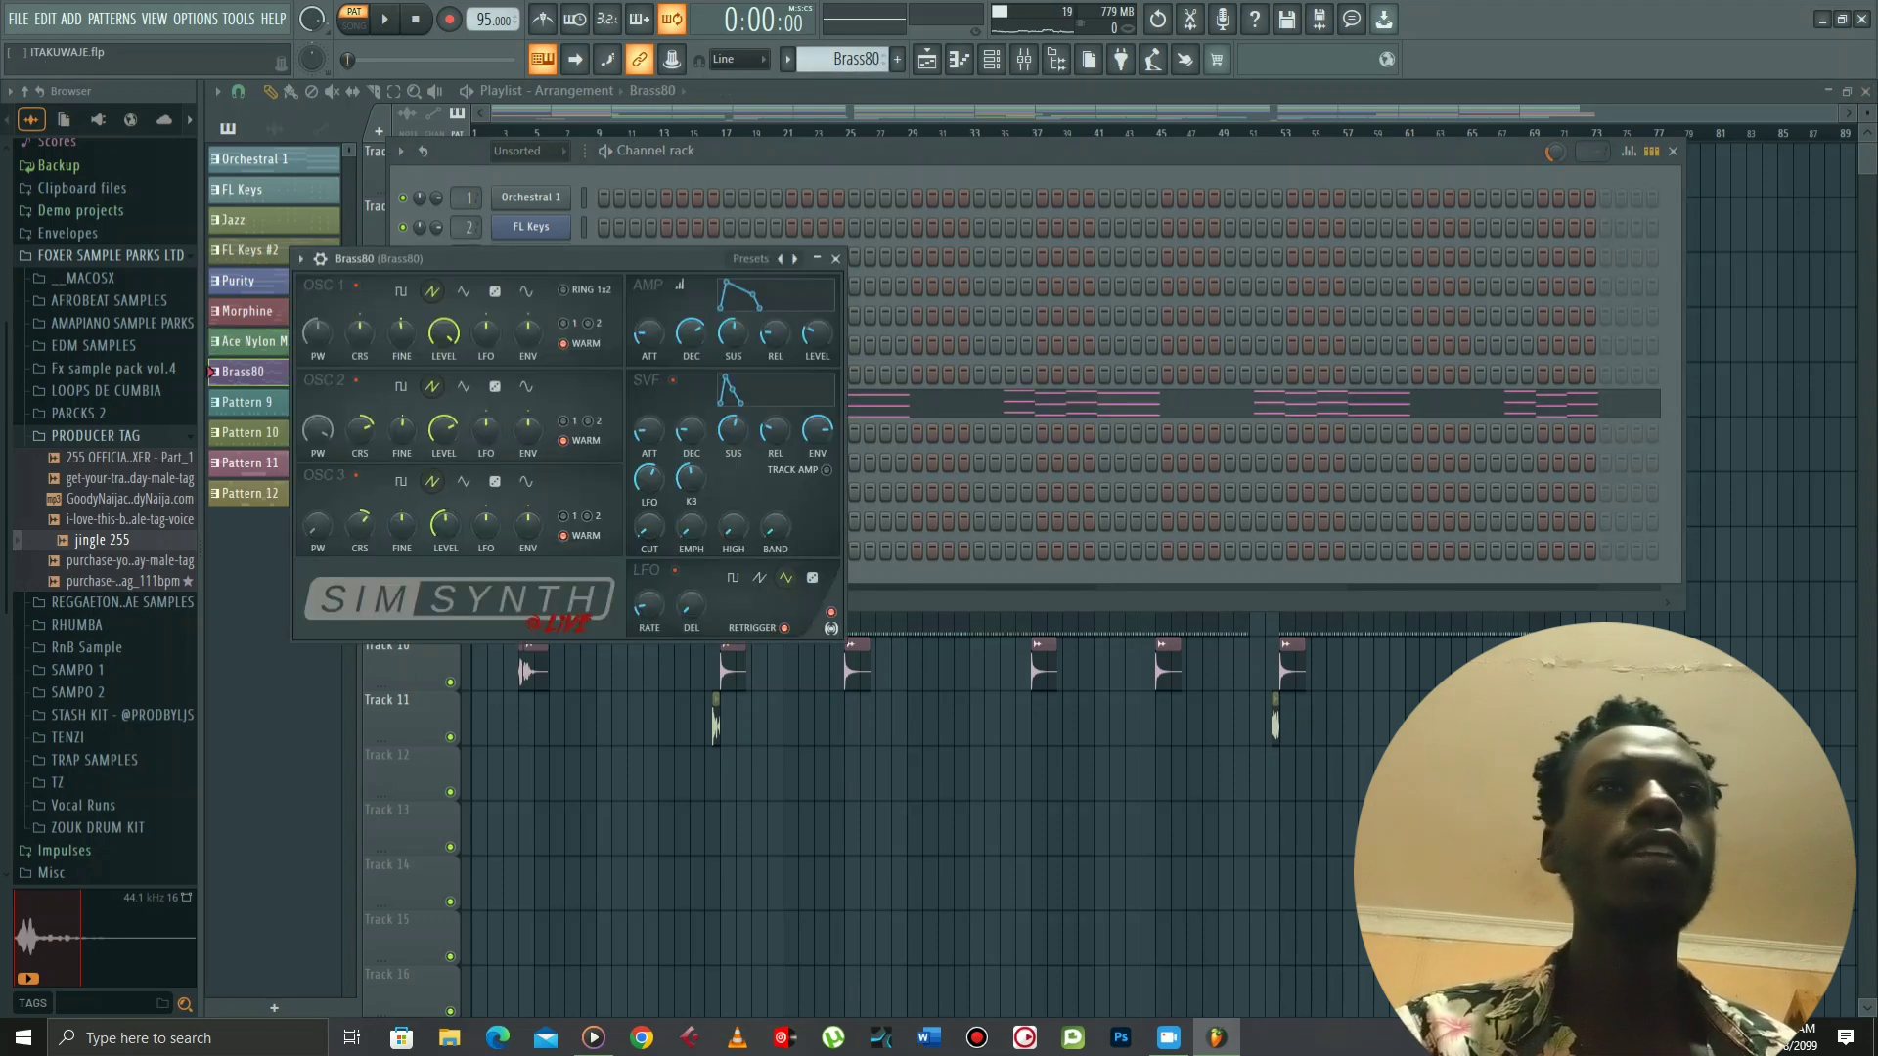
click(835, 258)
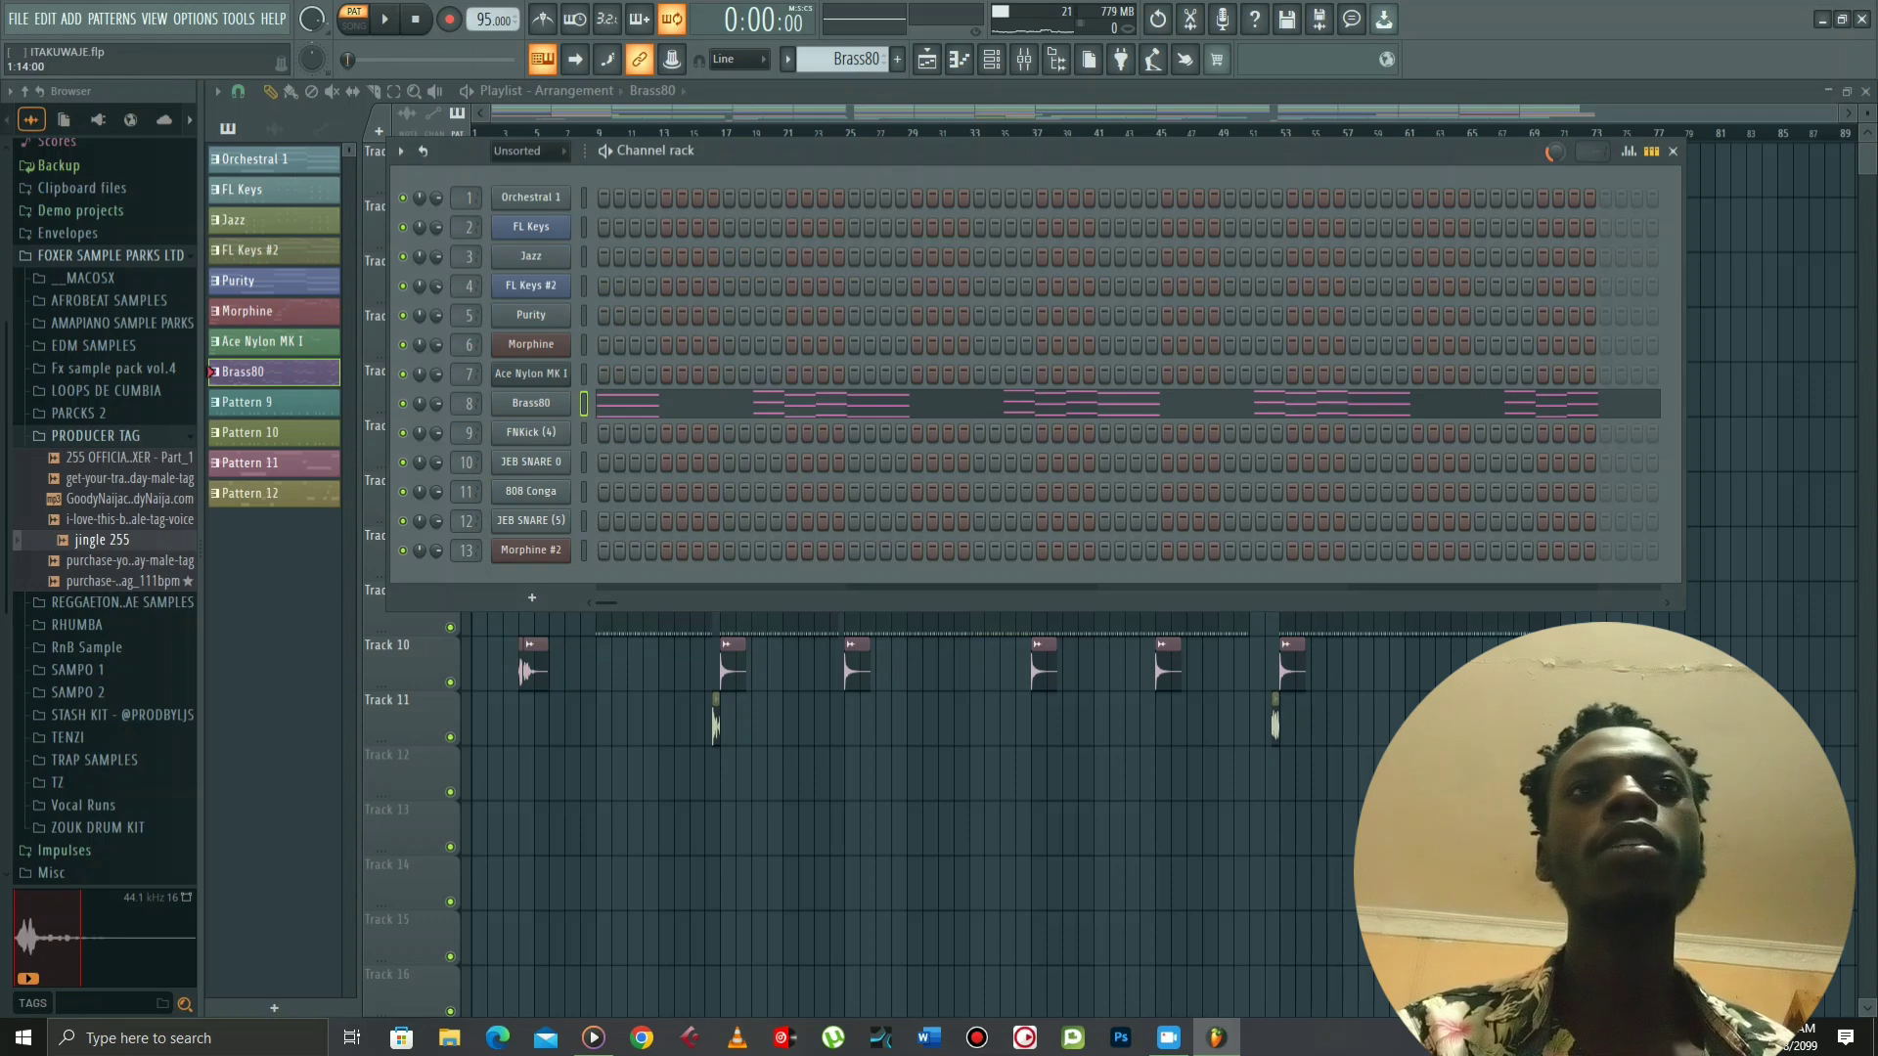
click(815, 403)
key(space)
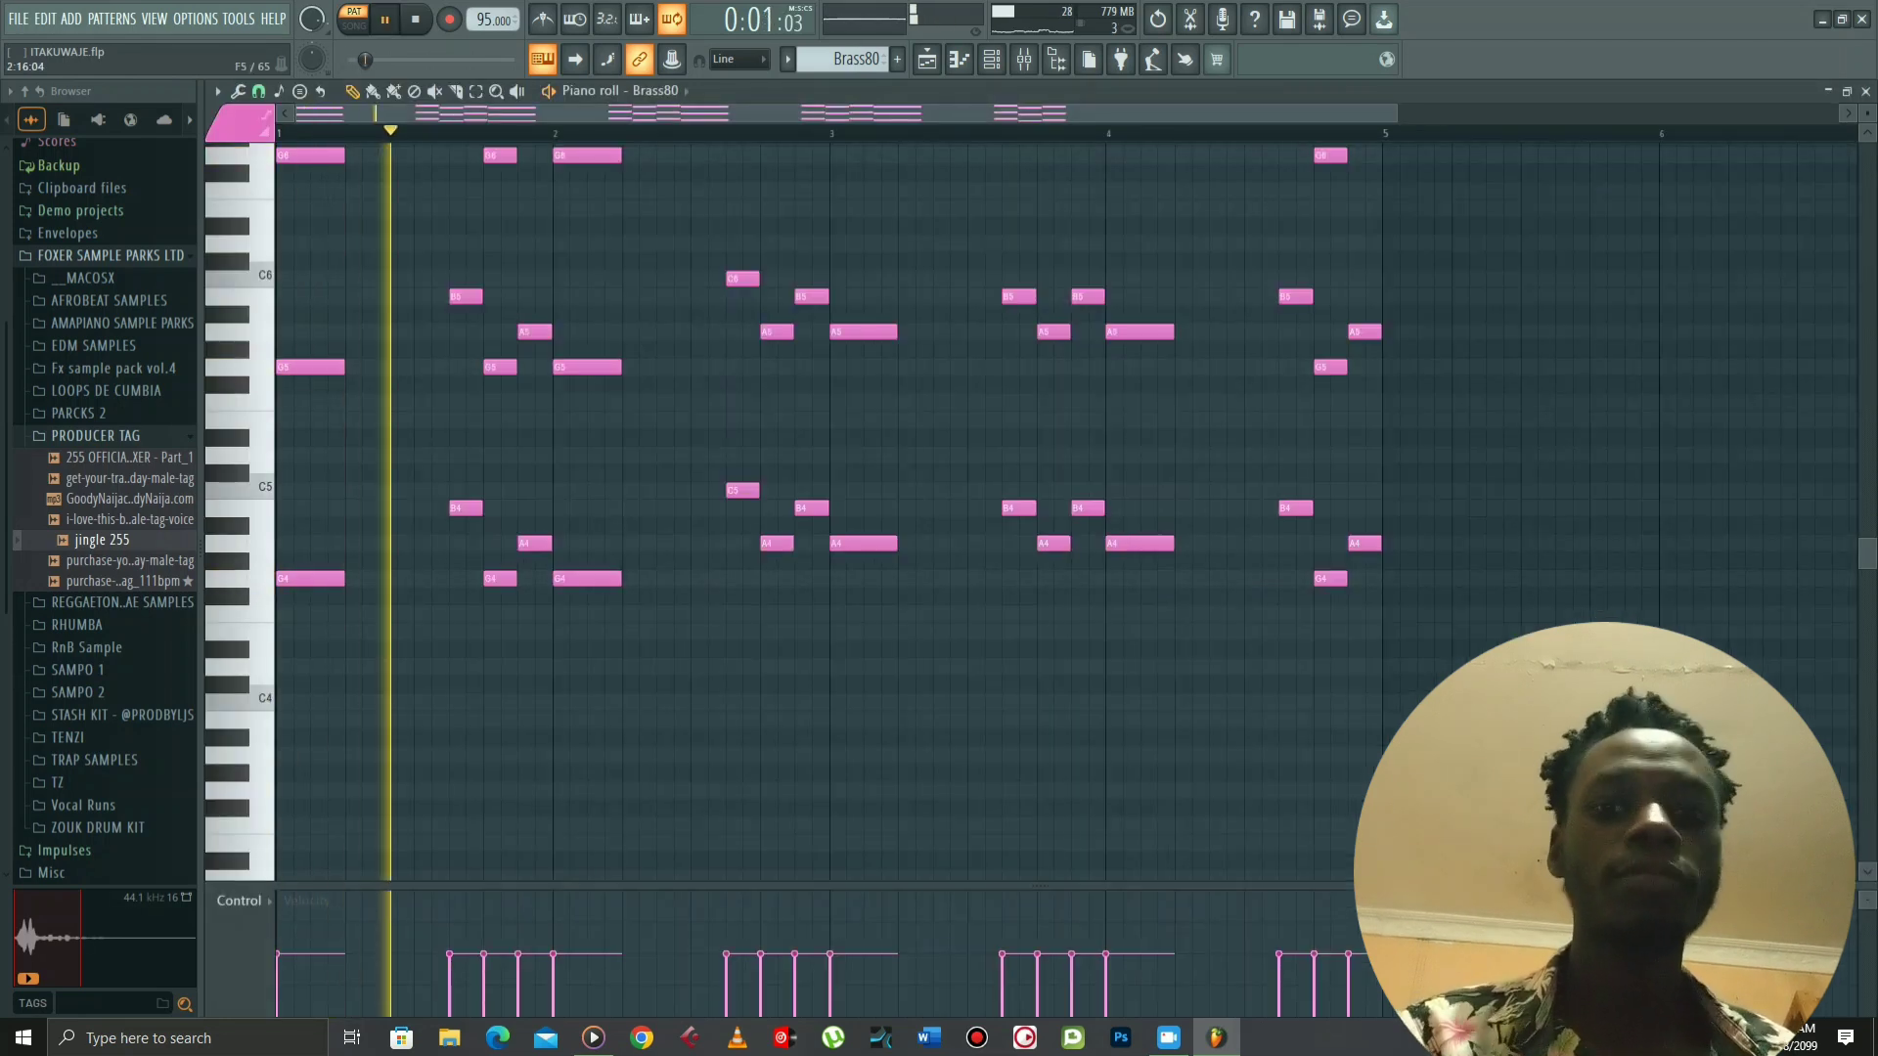
scroll(812, 402, up, 1)
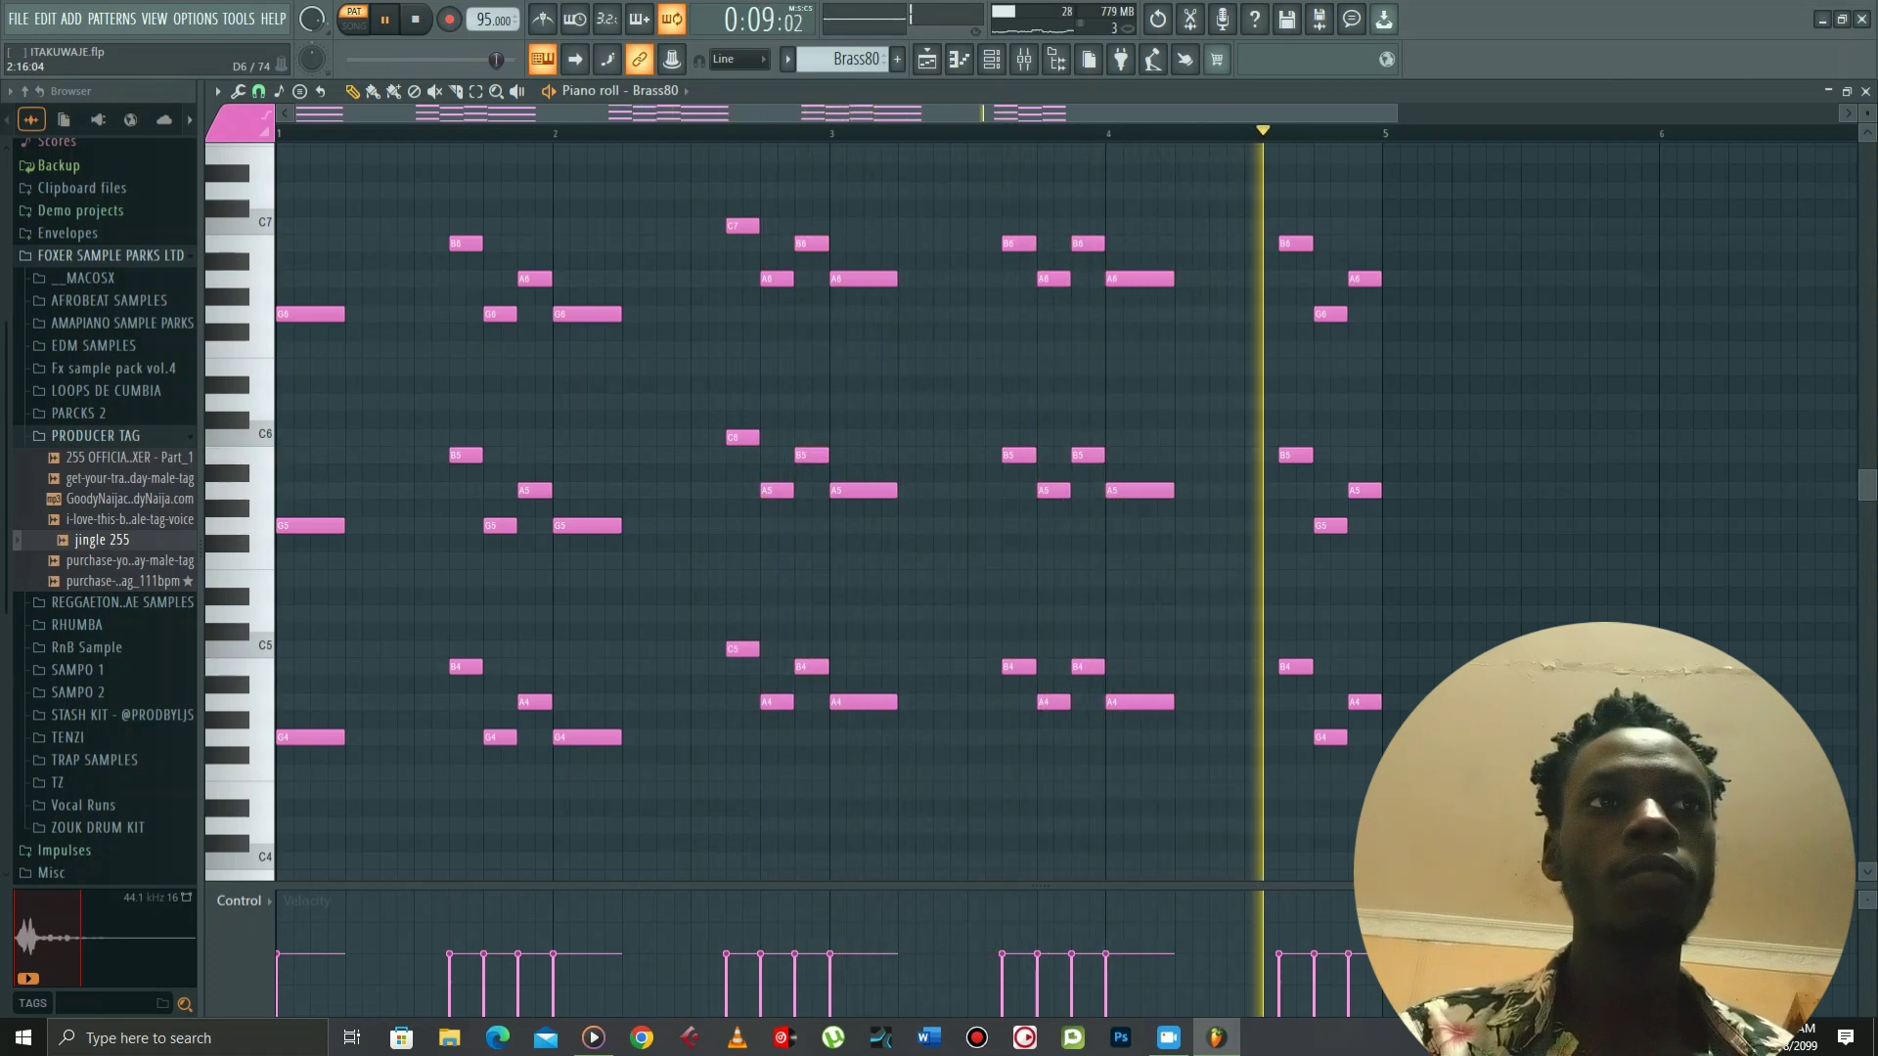
scroll(814, 402, up, 1)
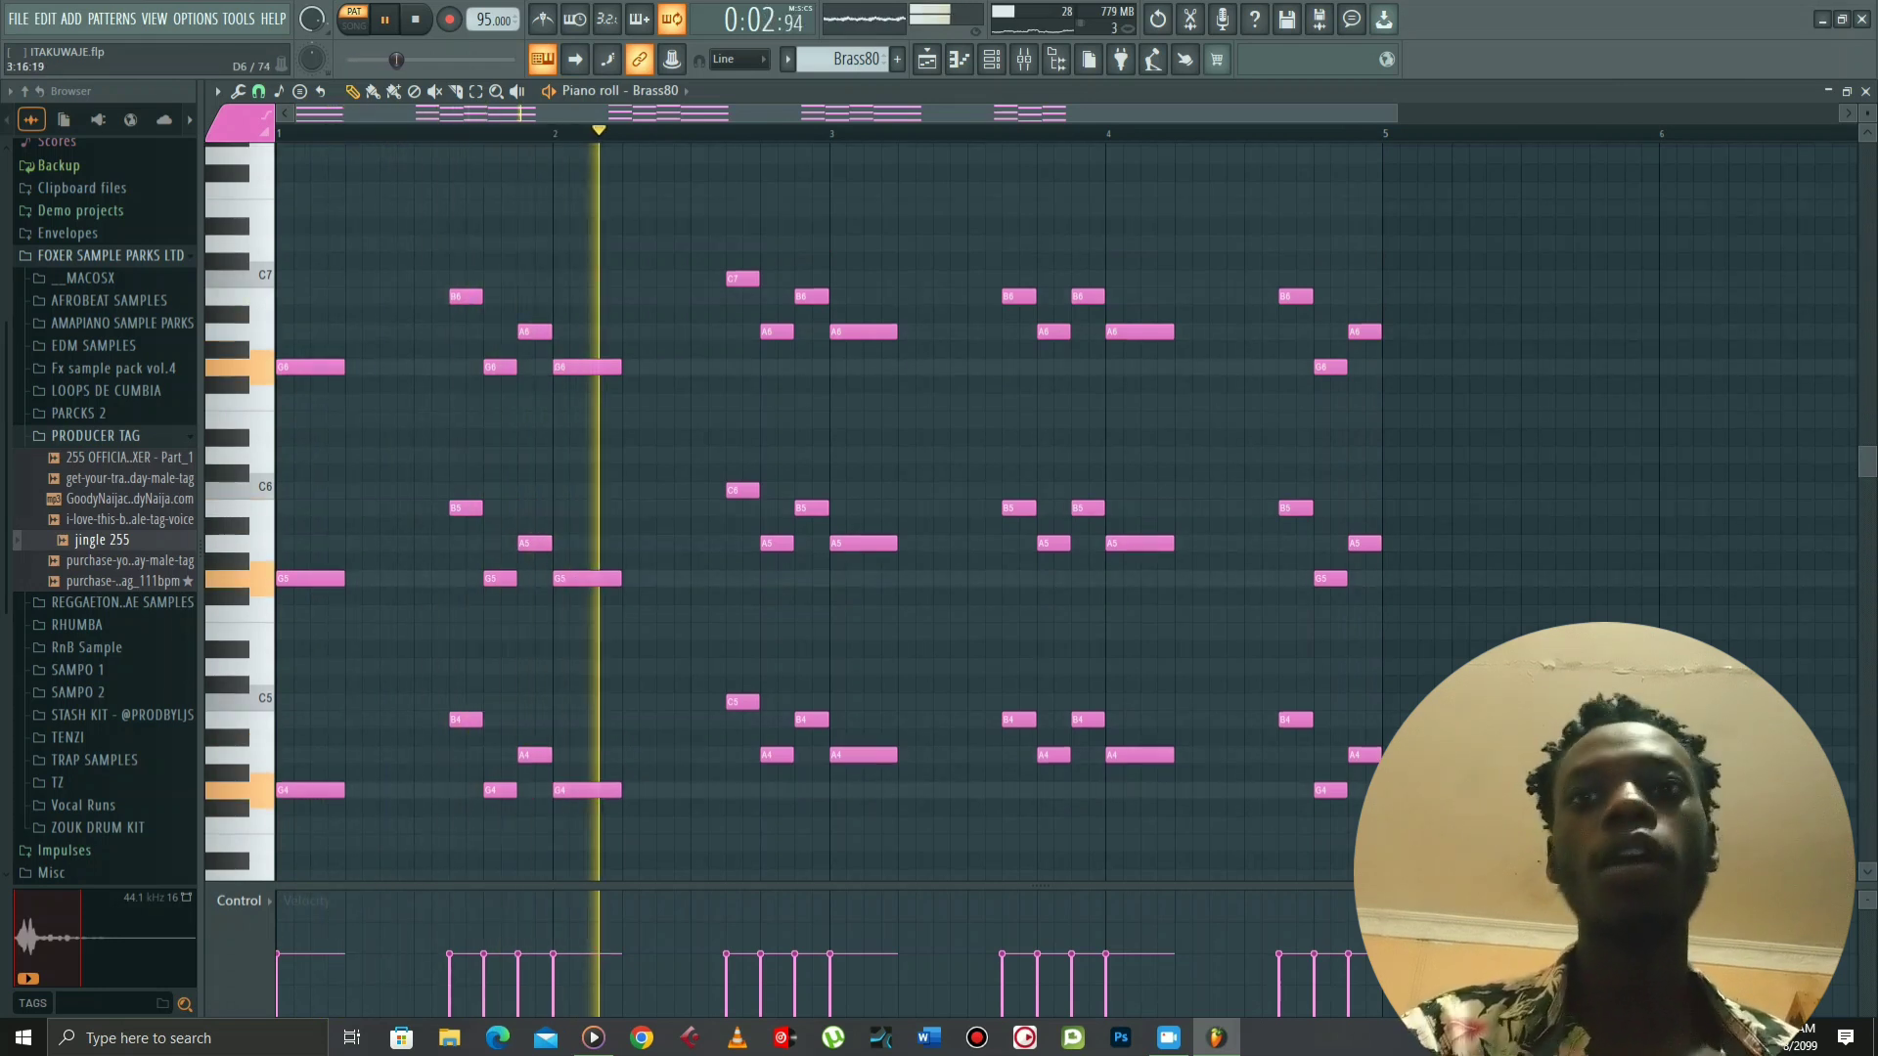
key(F7)
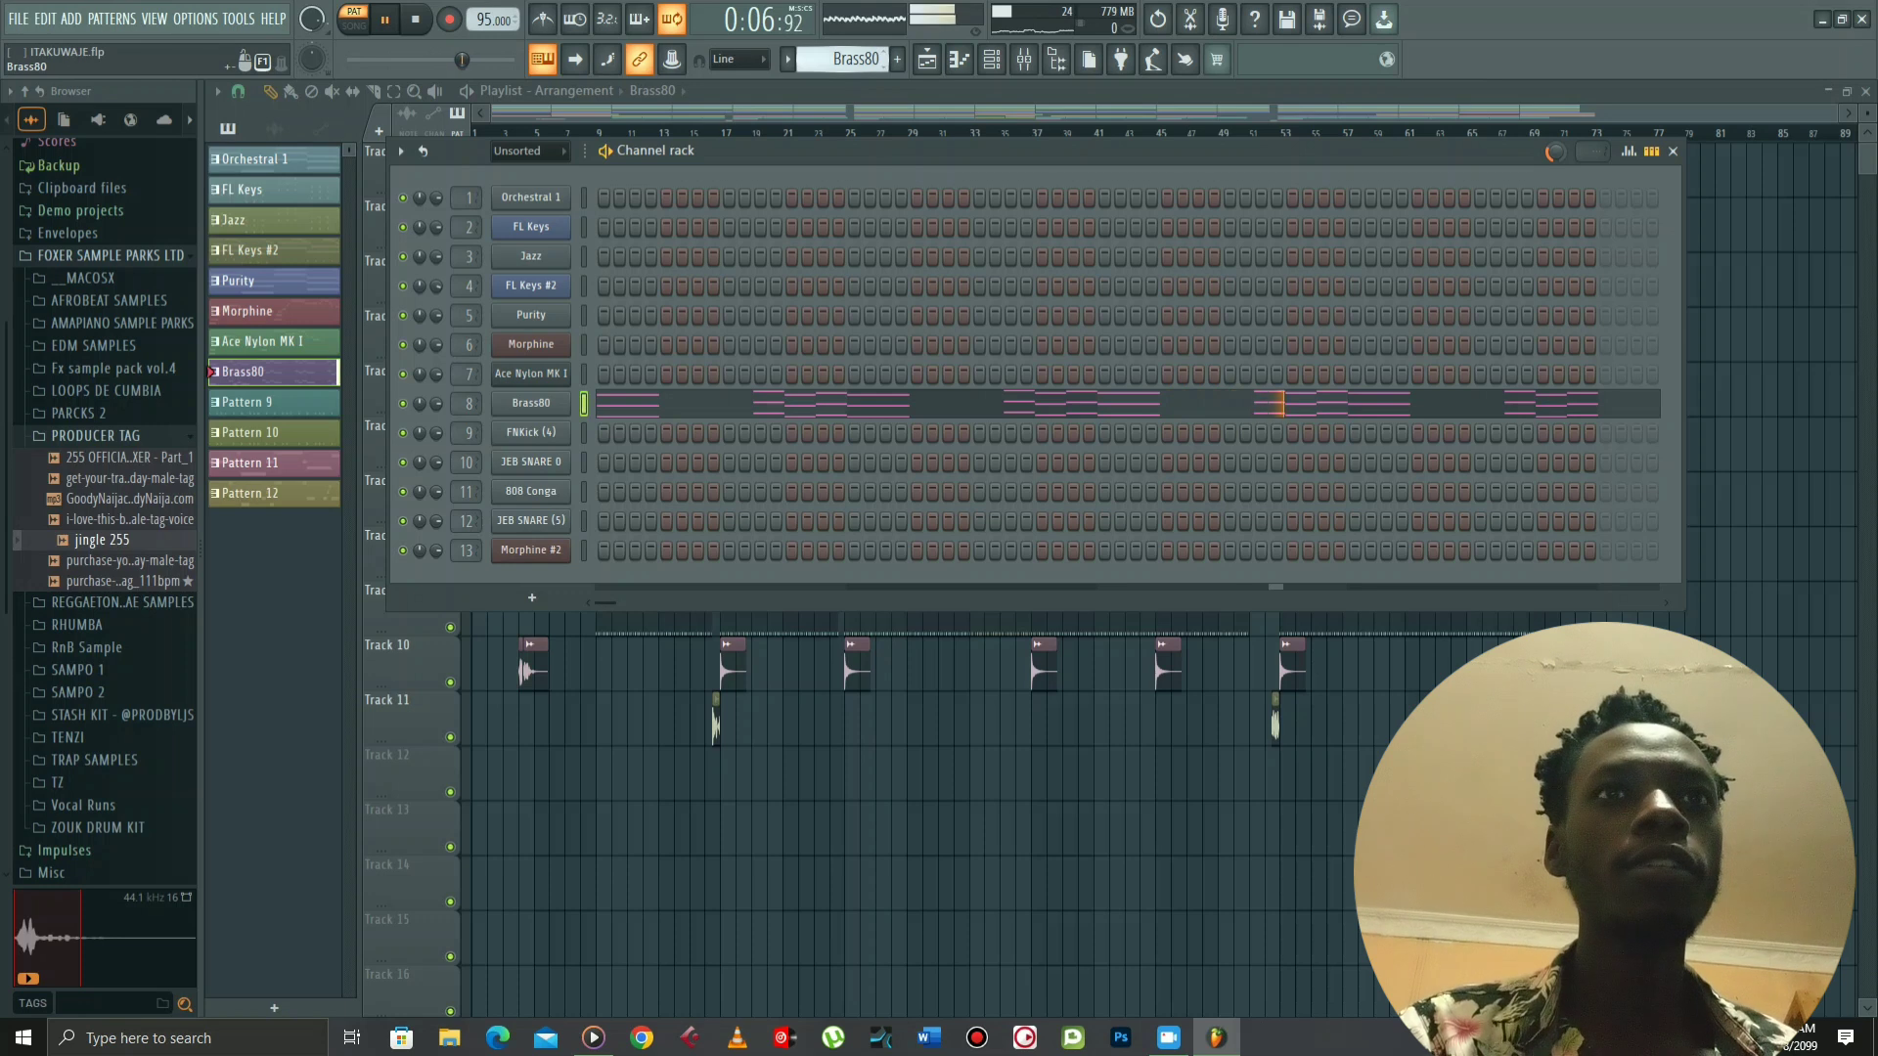
Play the drum steps of Pattern 9 and Pattern 10 in the channel rack
scroll(843, 60, down, 1)
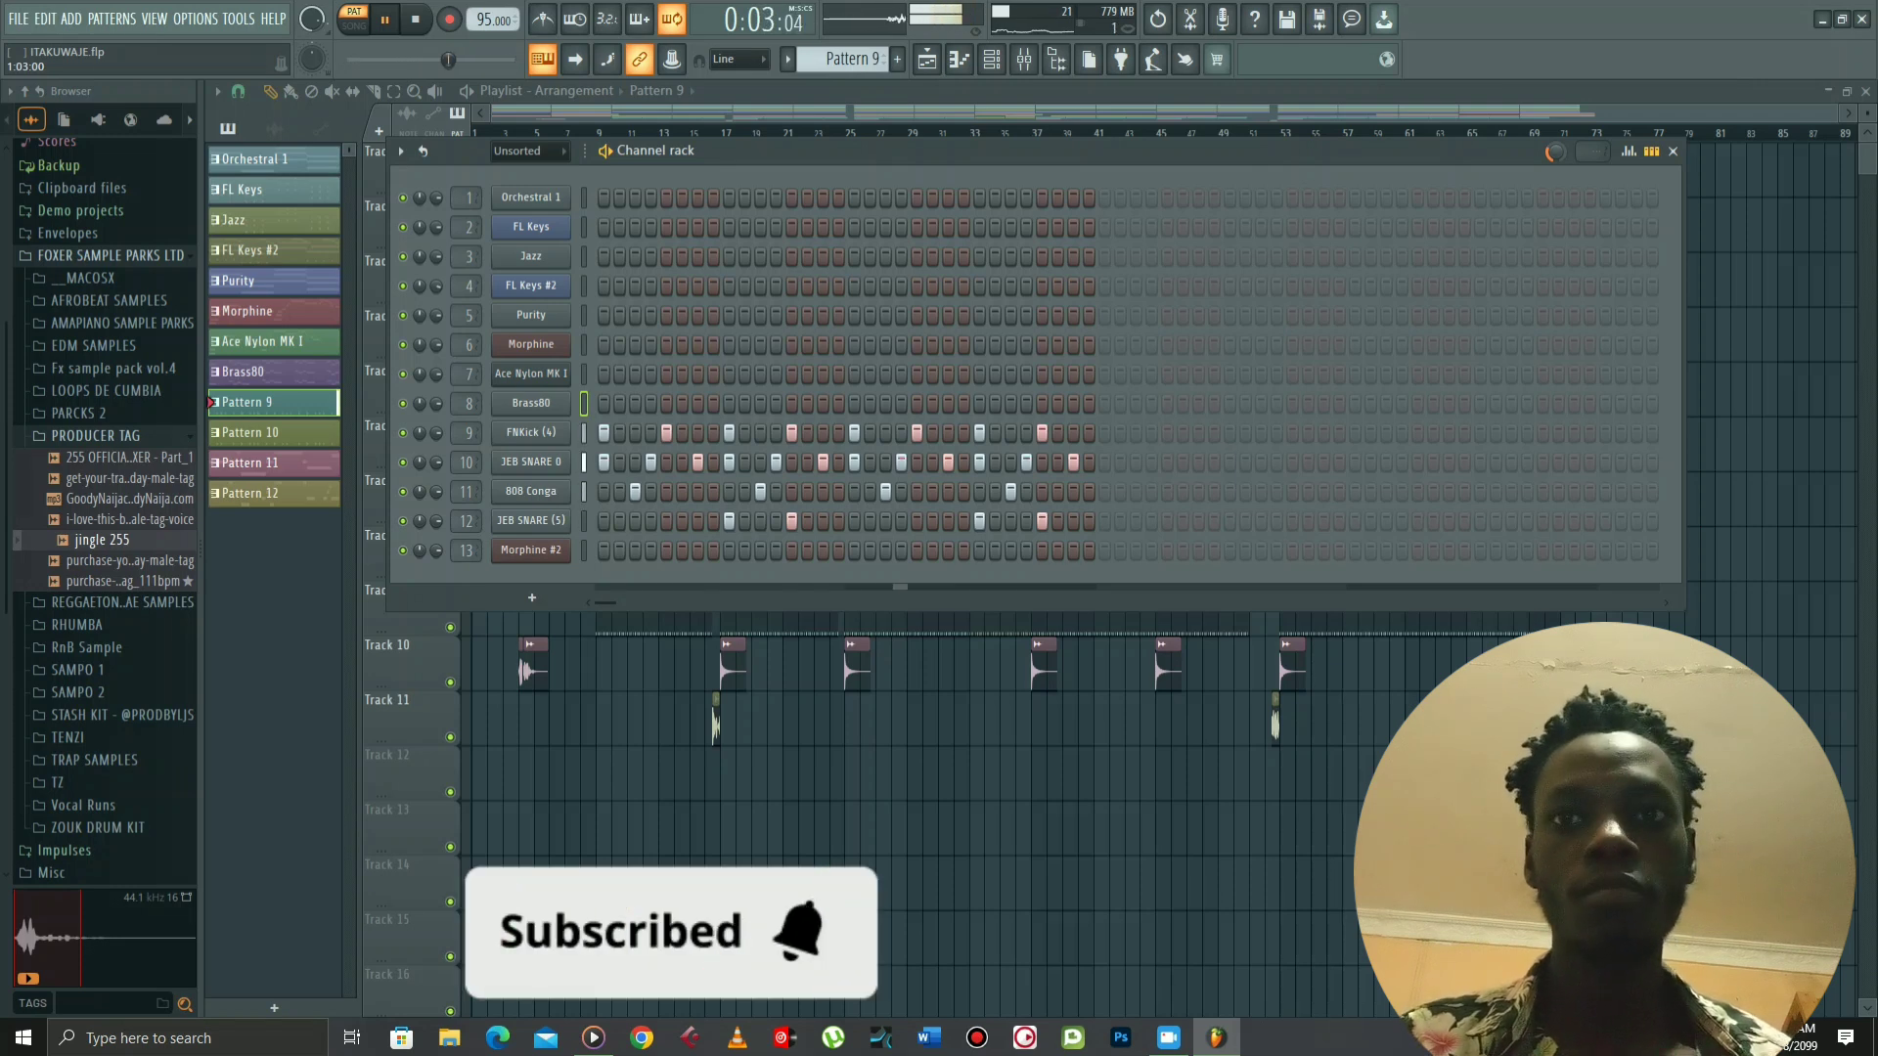
key(space)
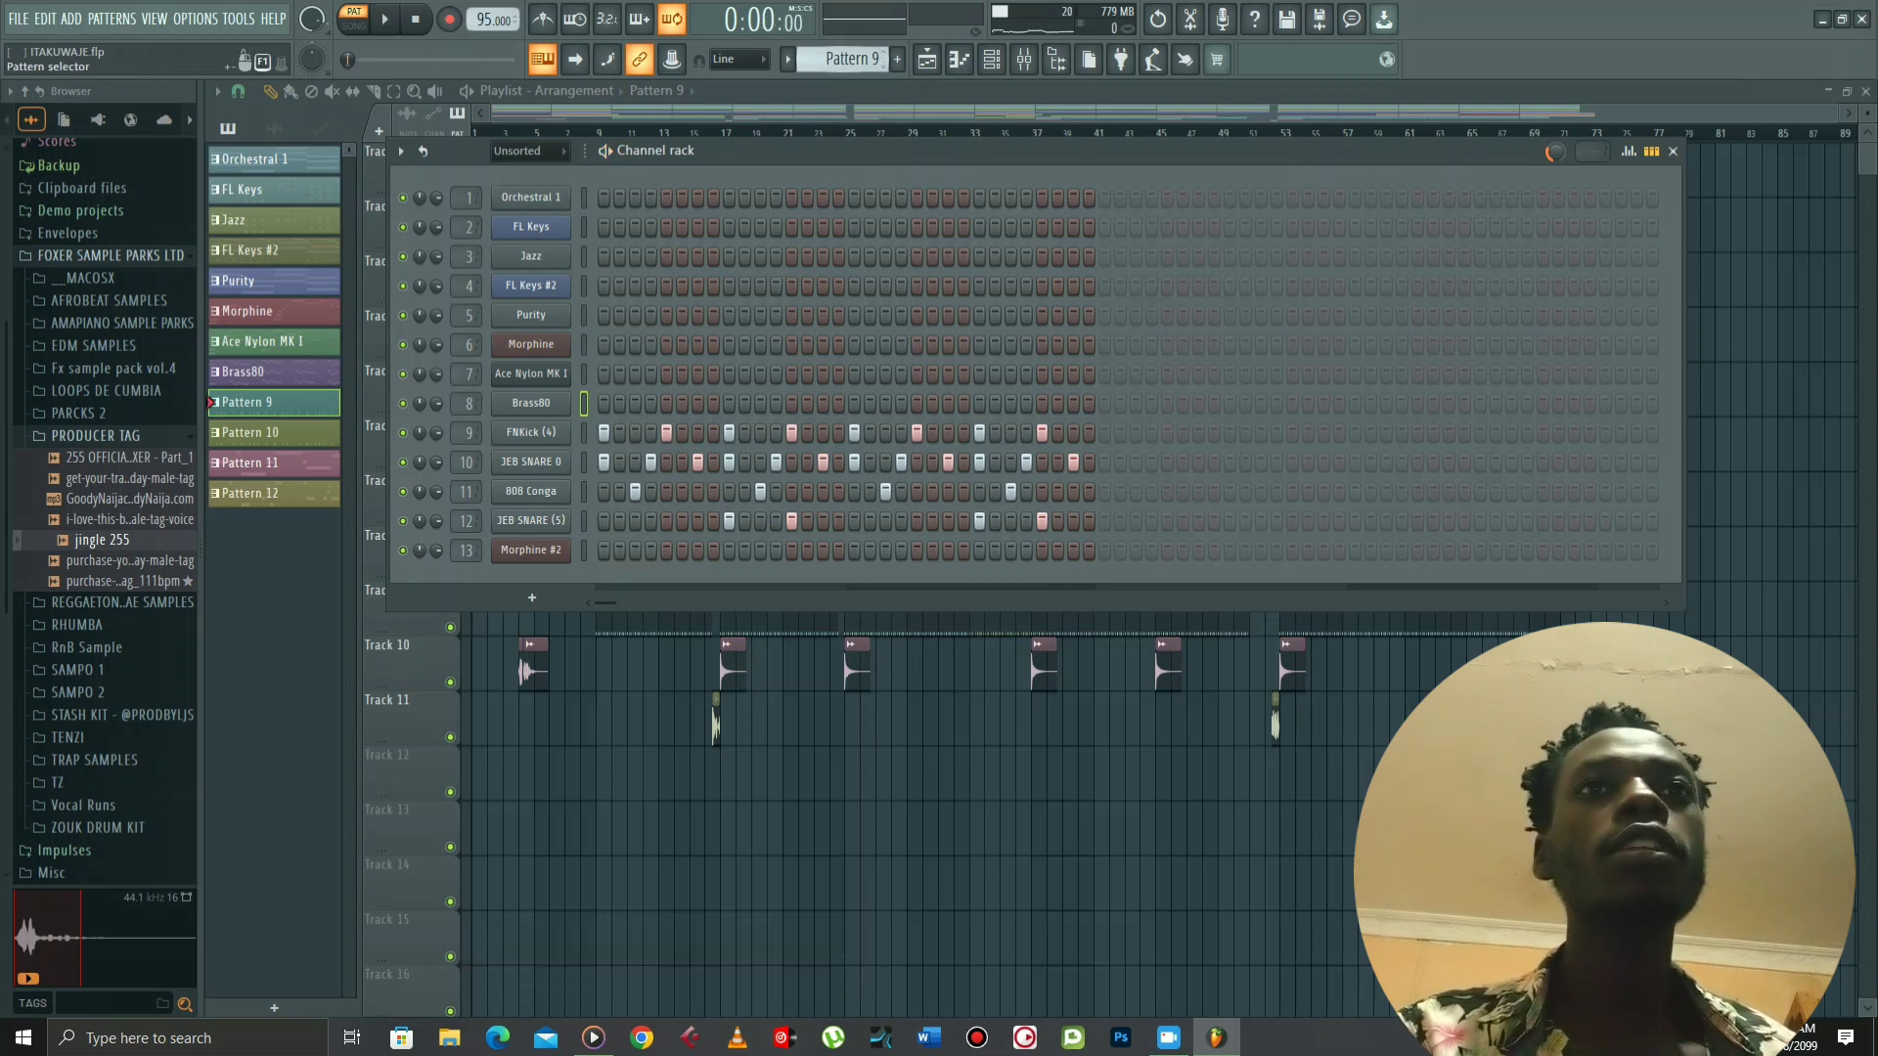
scroll(842, 59, down, 1)
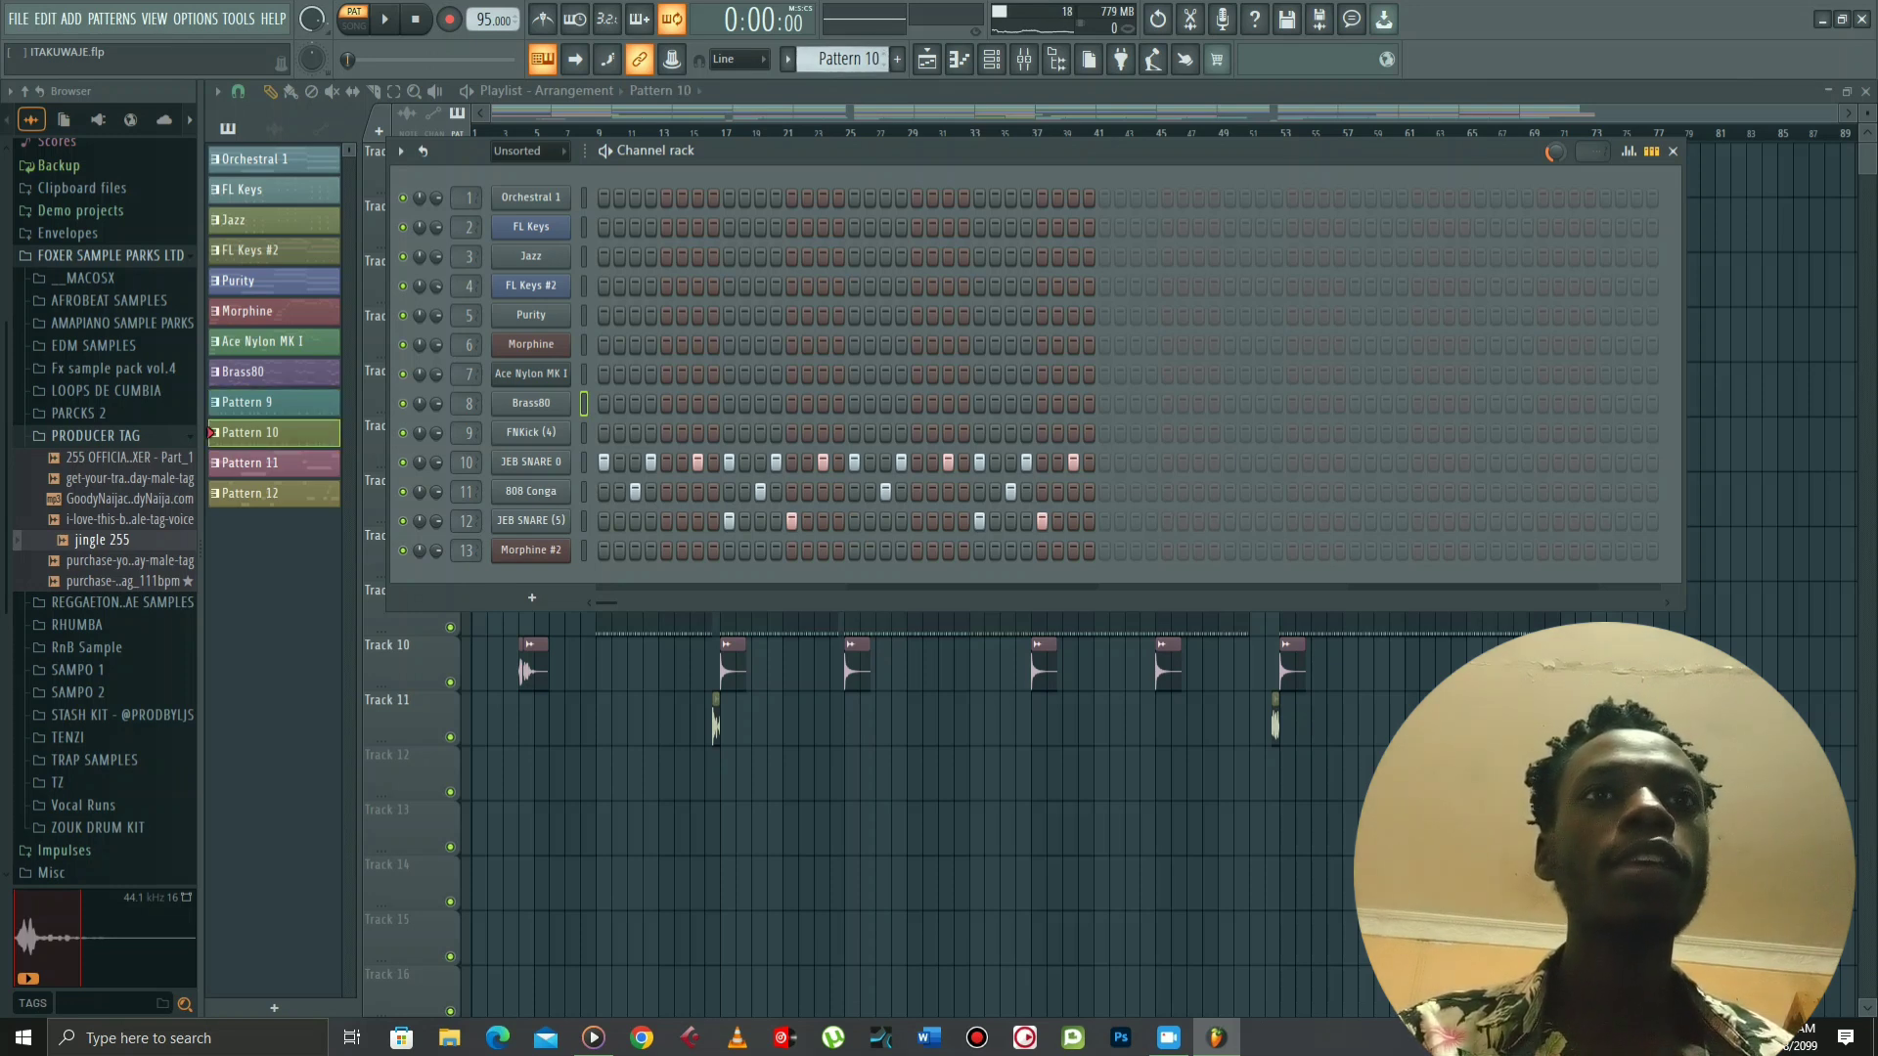
key(space)
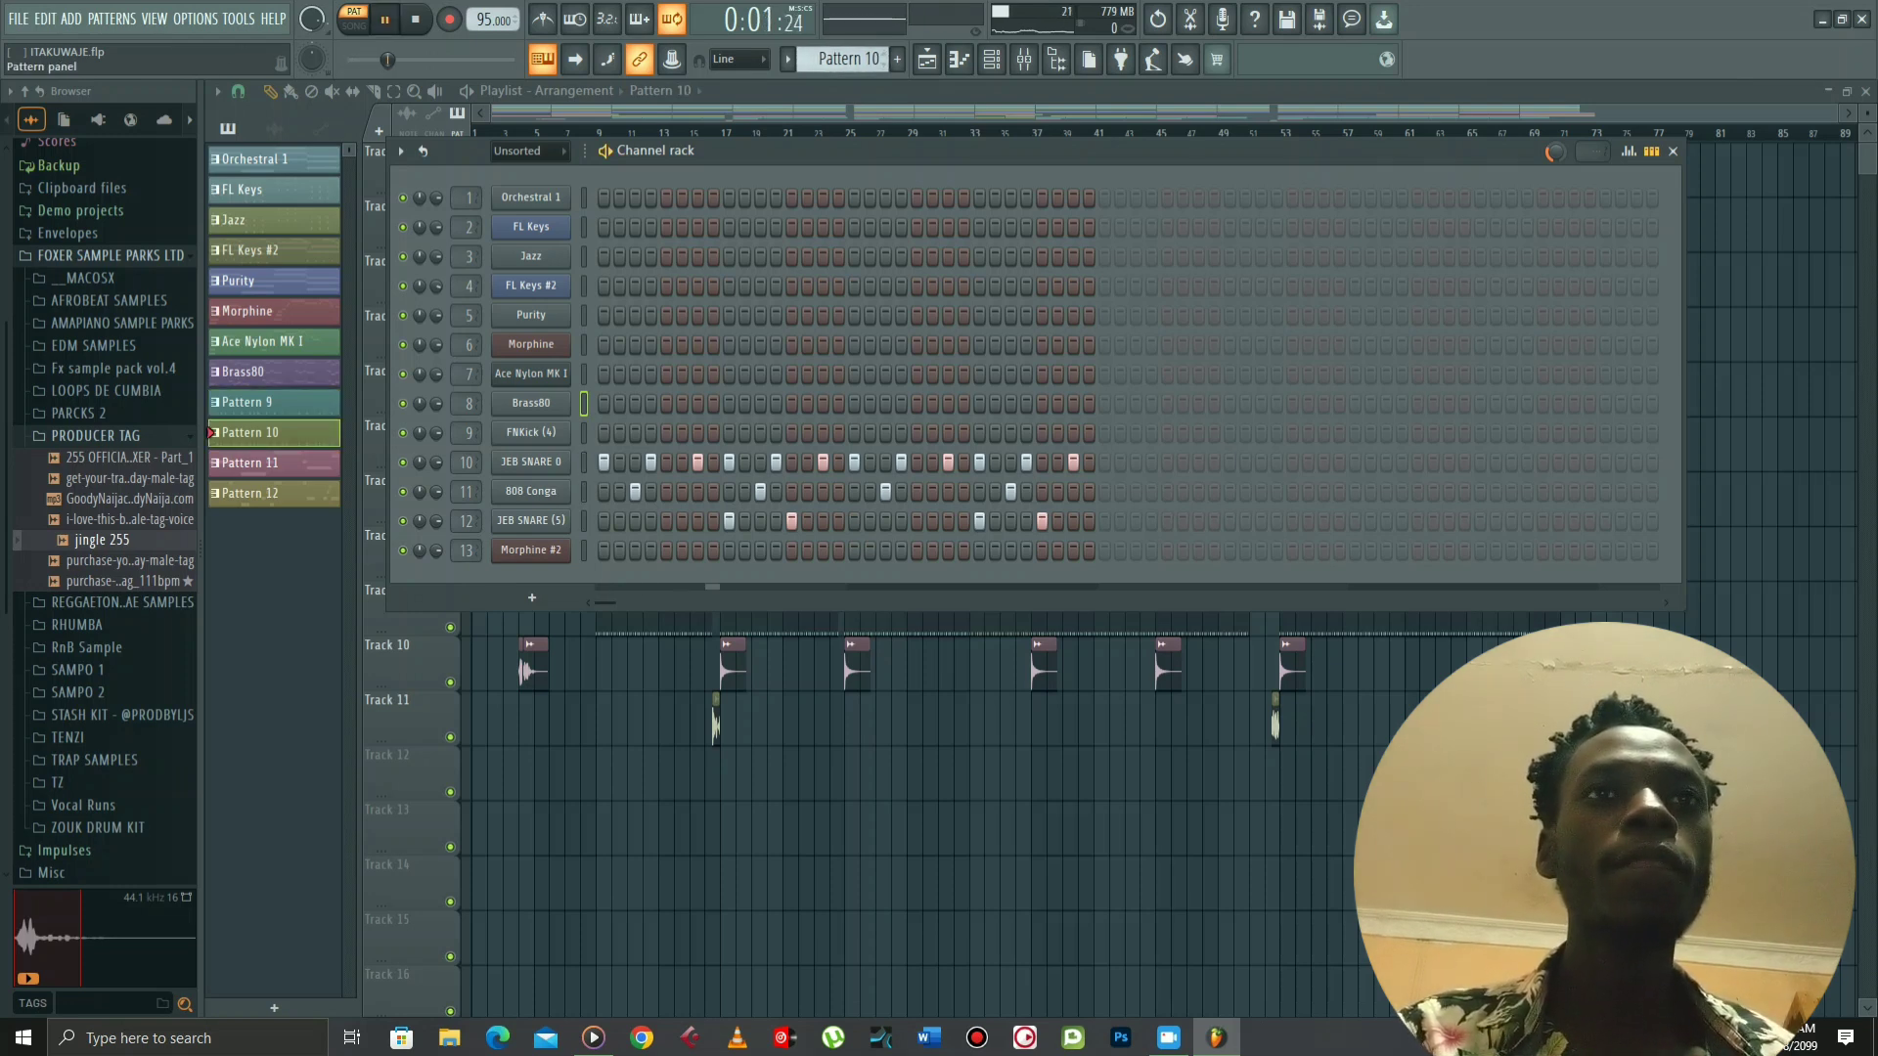
Play Pattern 11's Morphine #2 notes in the piano roll and return to the channel rack
scroll(847, 59, down, 1)
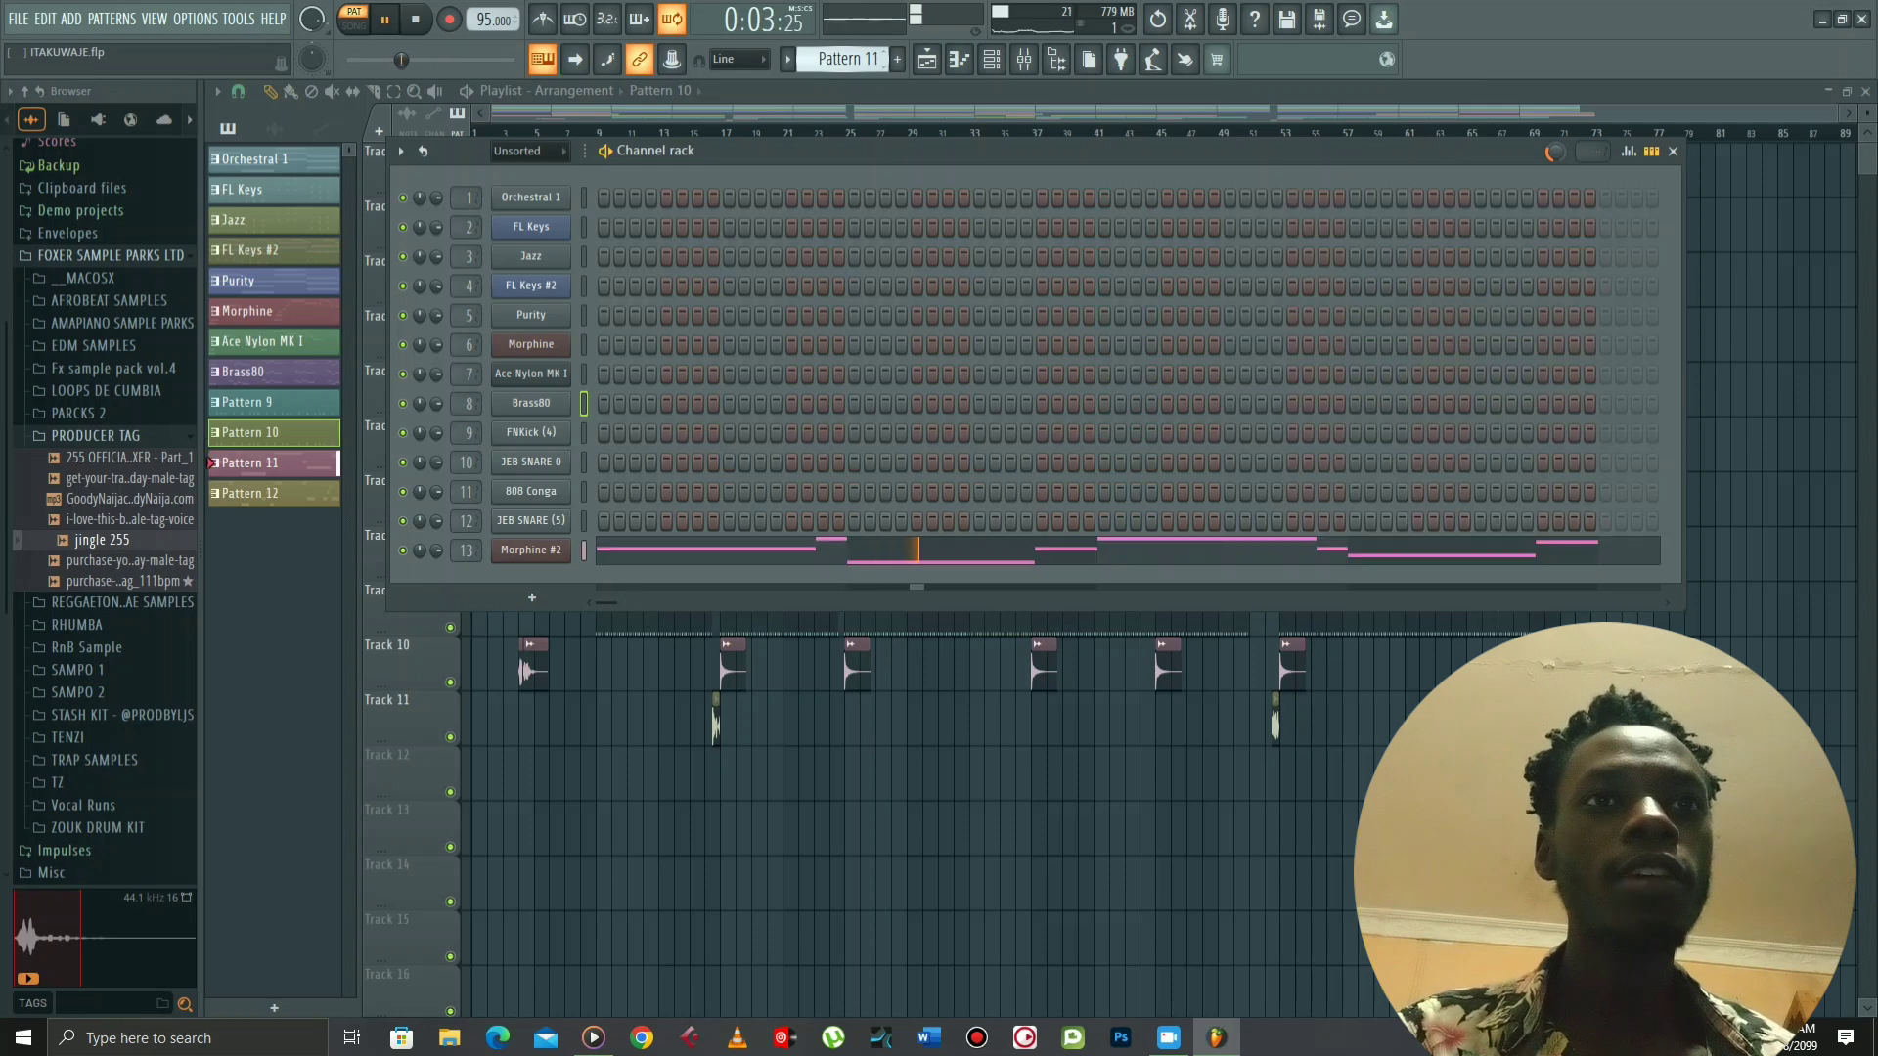
key(space)
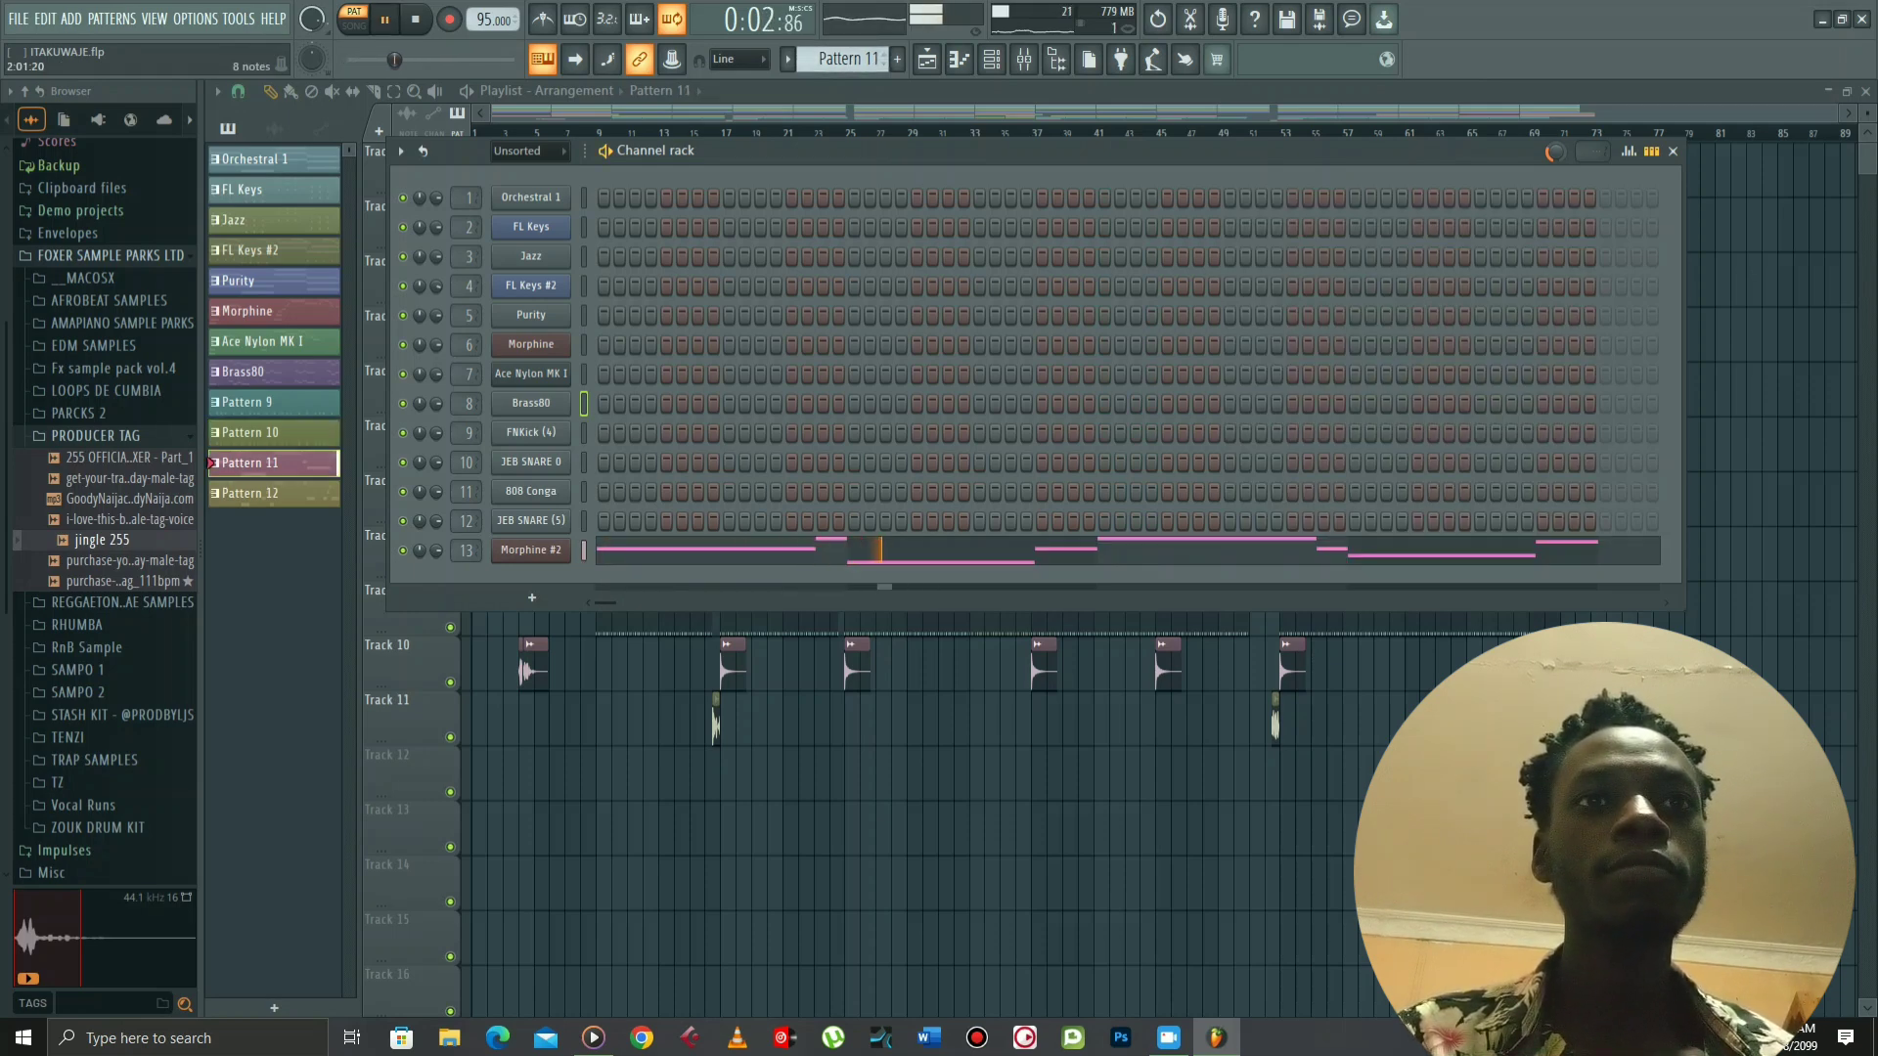
click(861, 556)
scroll(860, 559, down, 2)
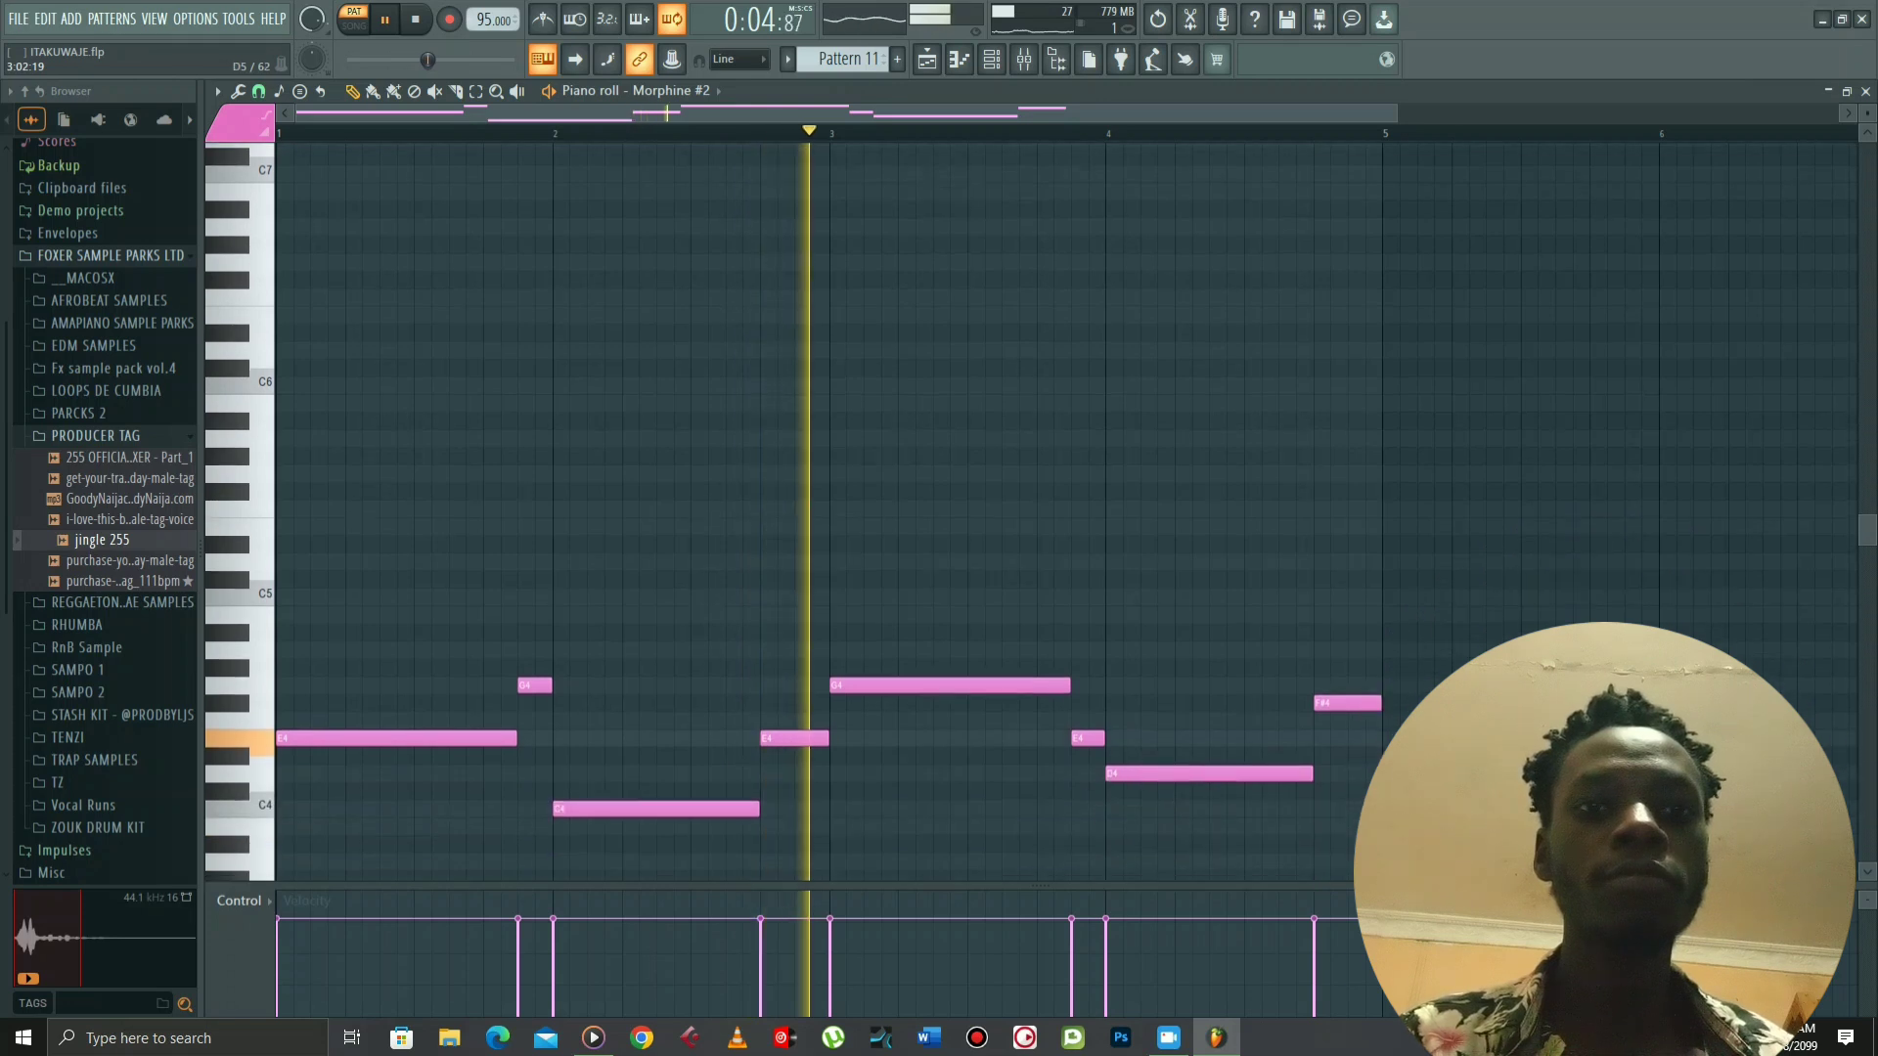
scroll(978, 508, down, 1)
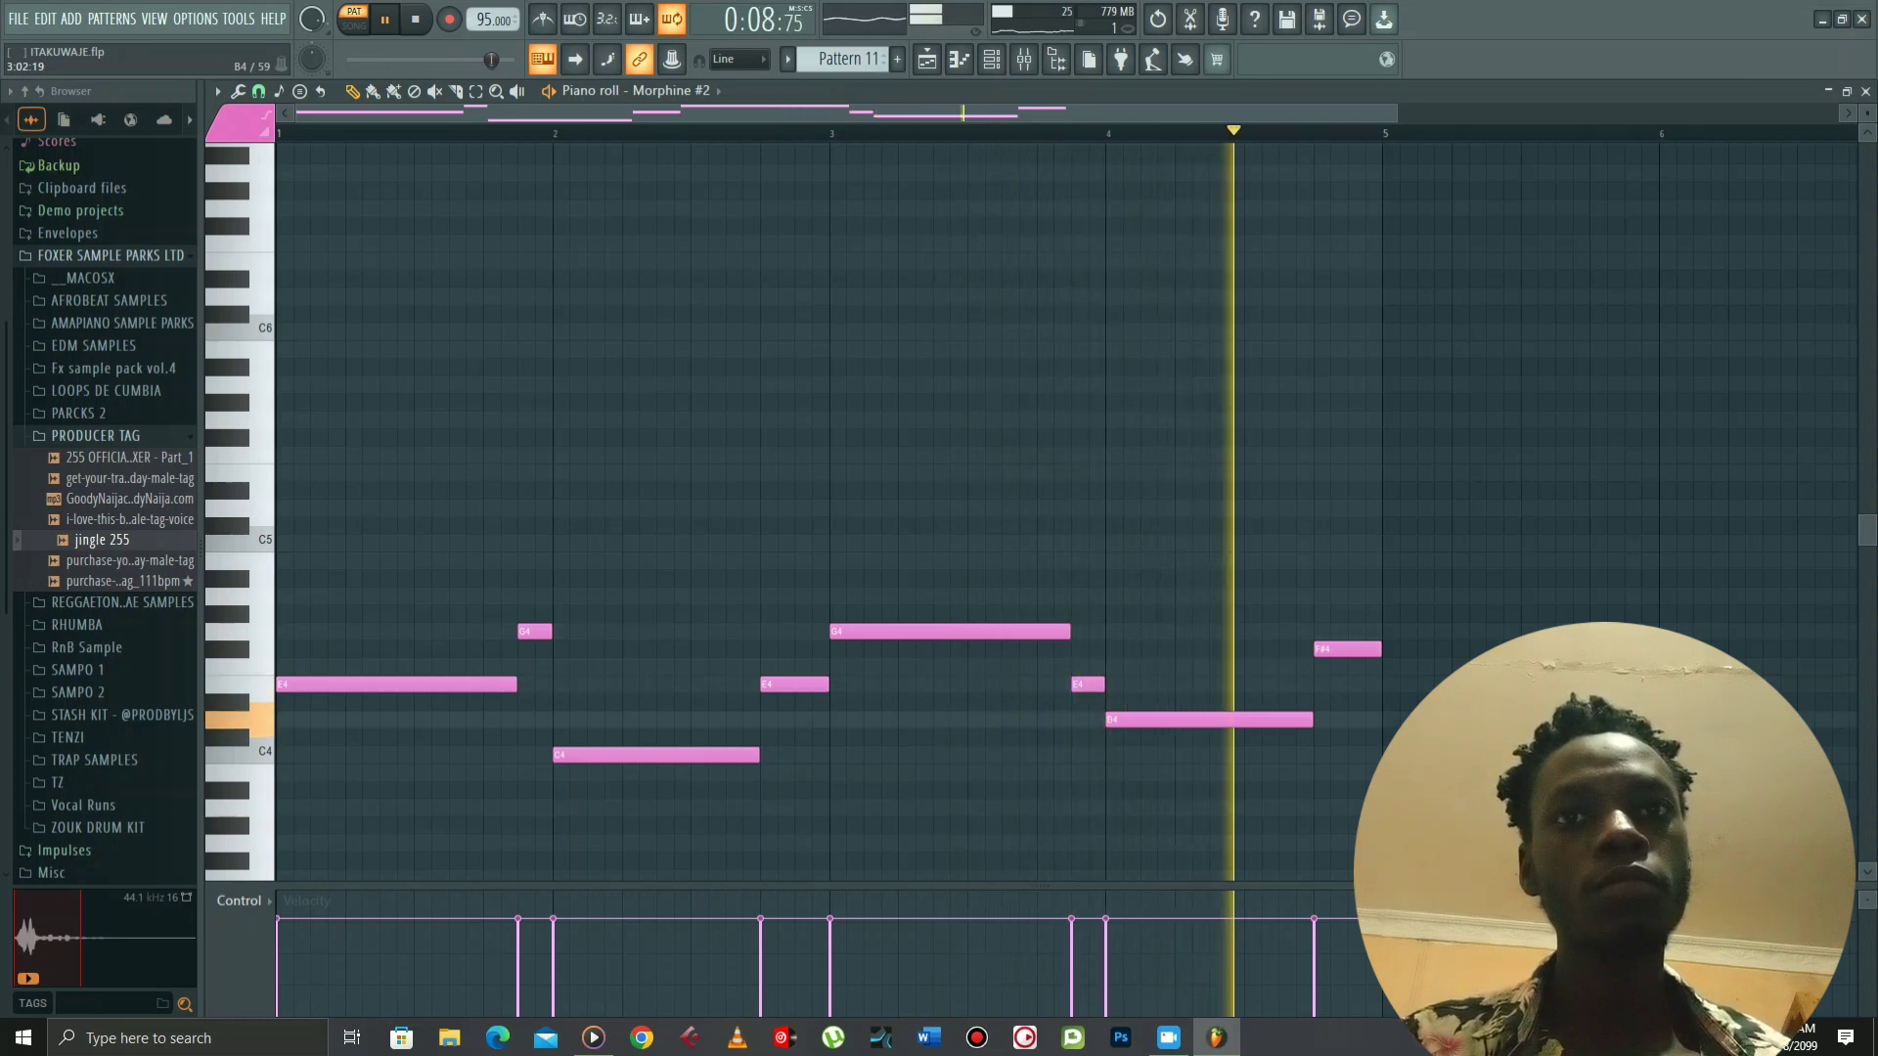
key(space)
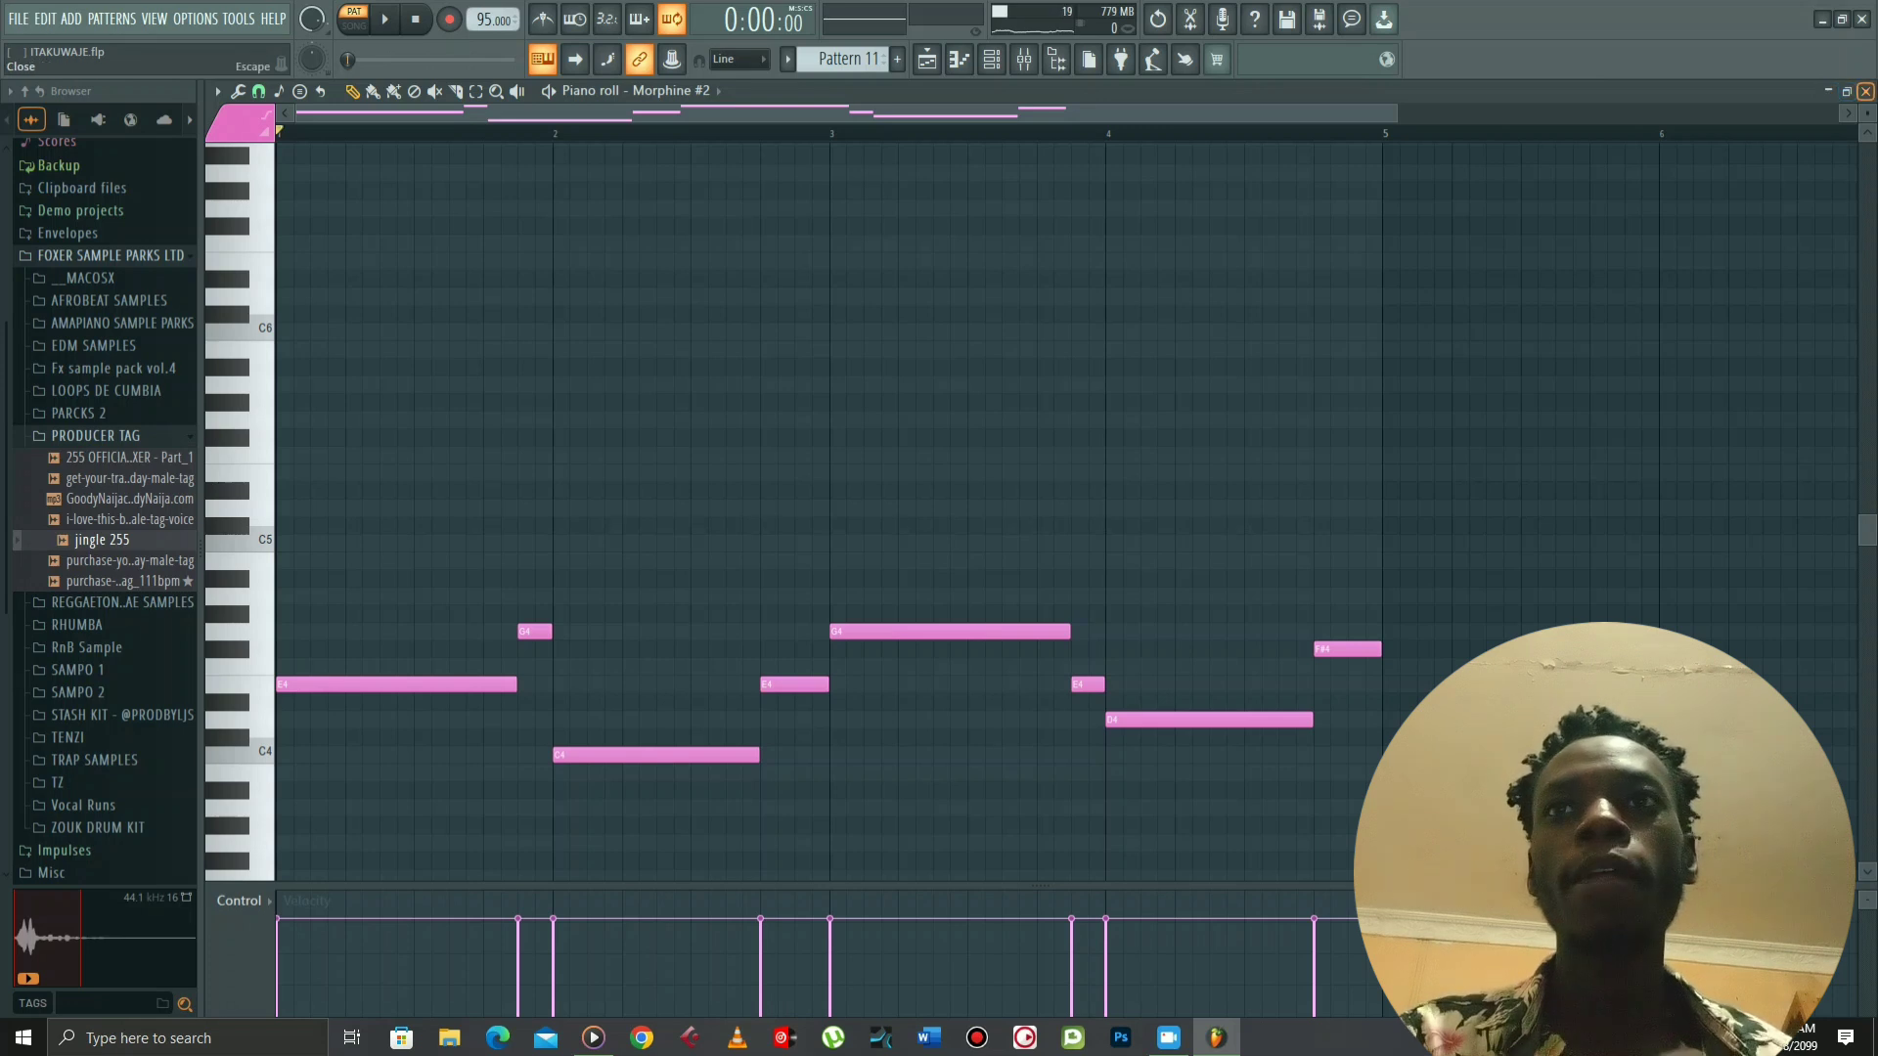
click(1866, 90)
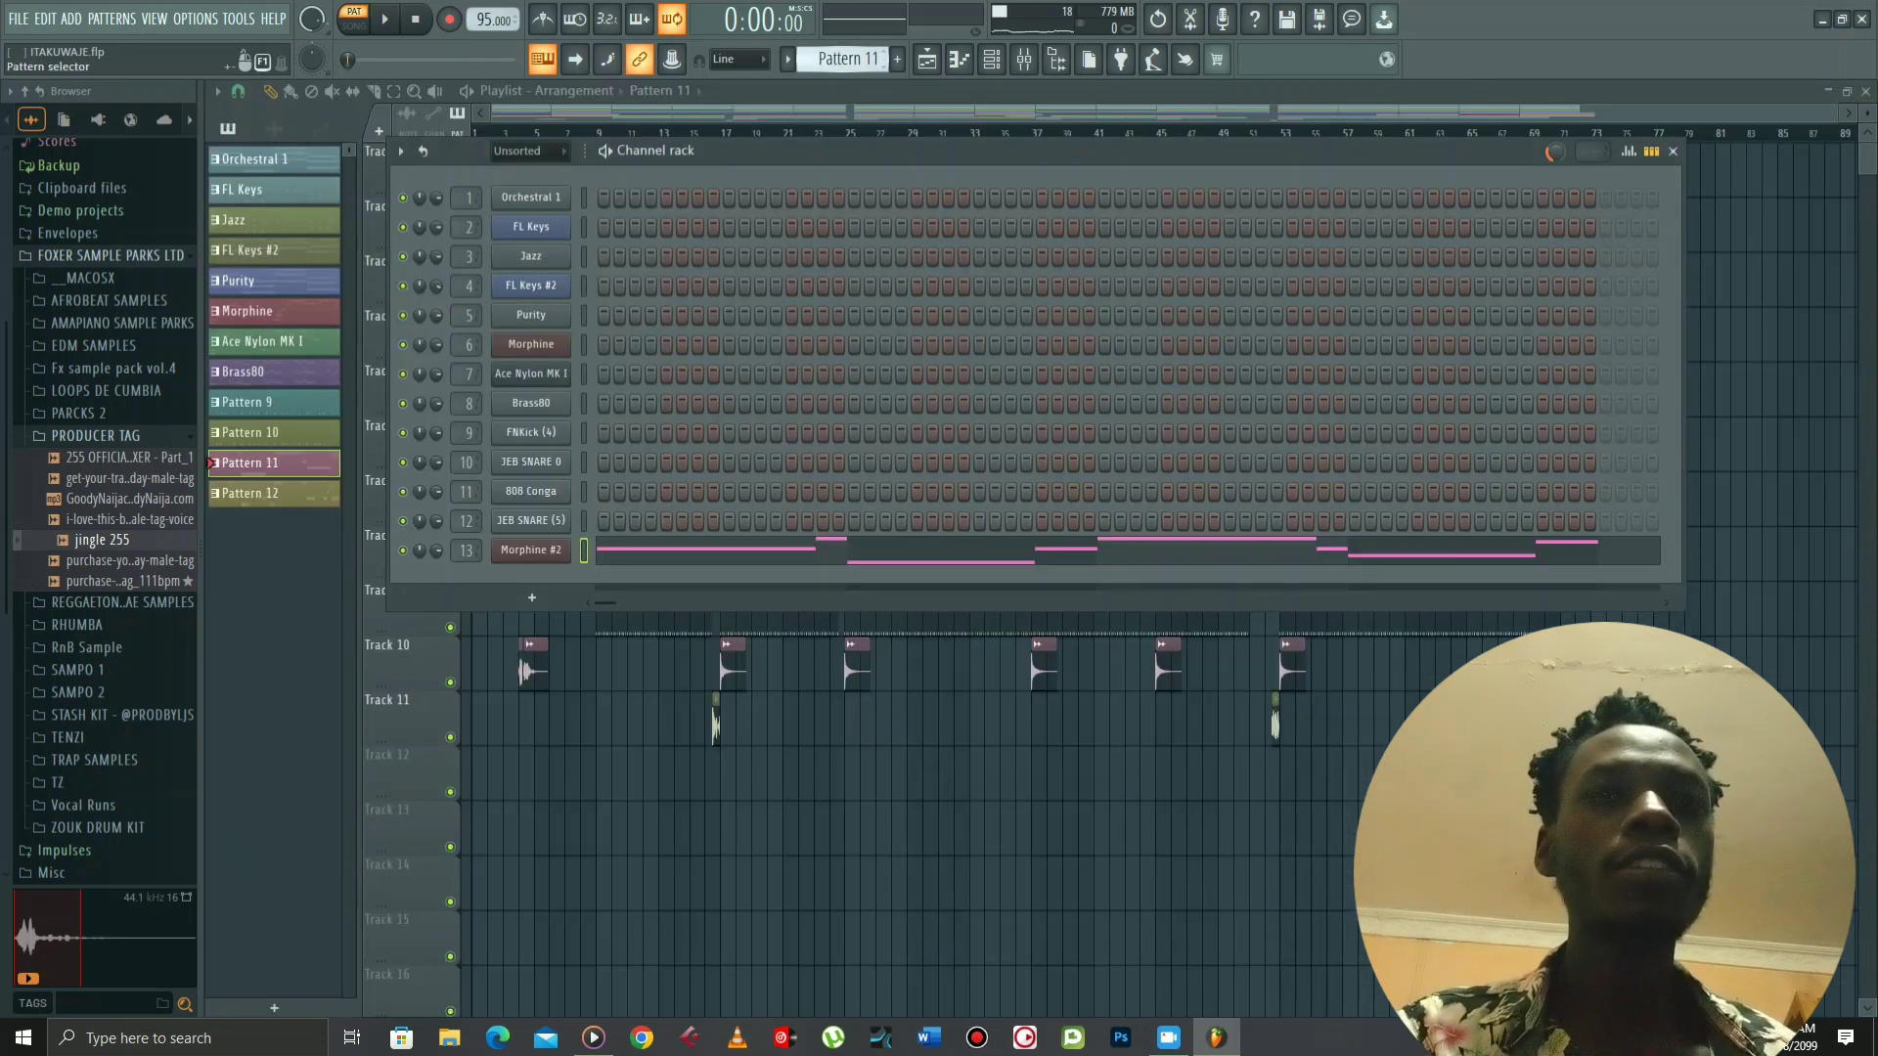
Play Pattern 12's Morphine #2 notes in the piano roll and return to the channel rack
scroll(843, 60, up, 1)
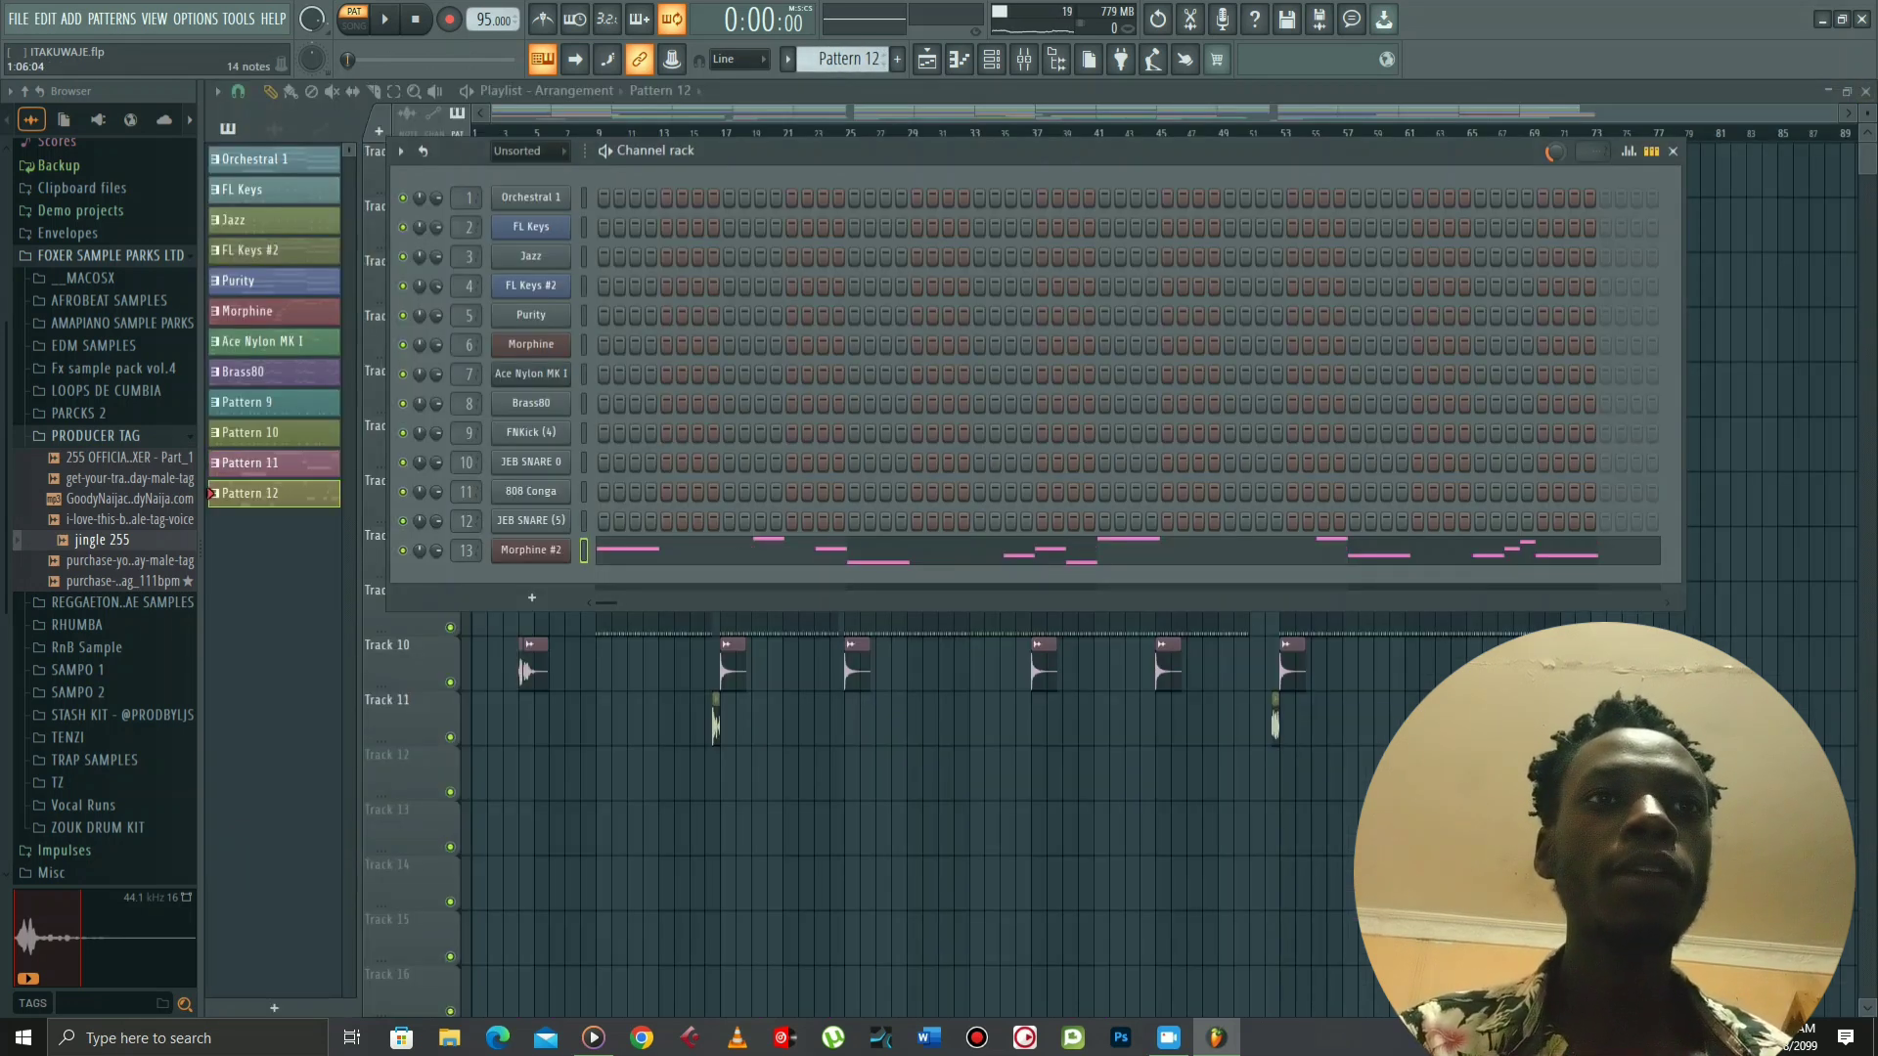
click(704, 557)
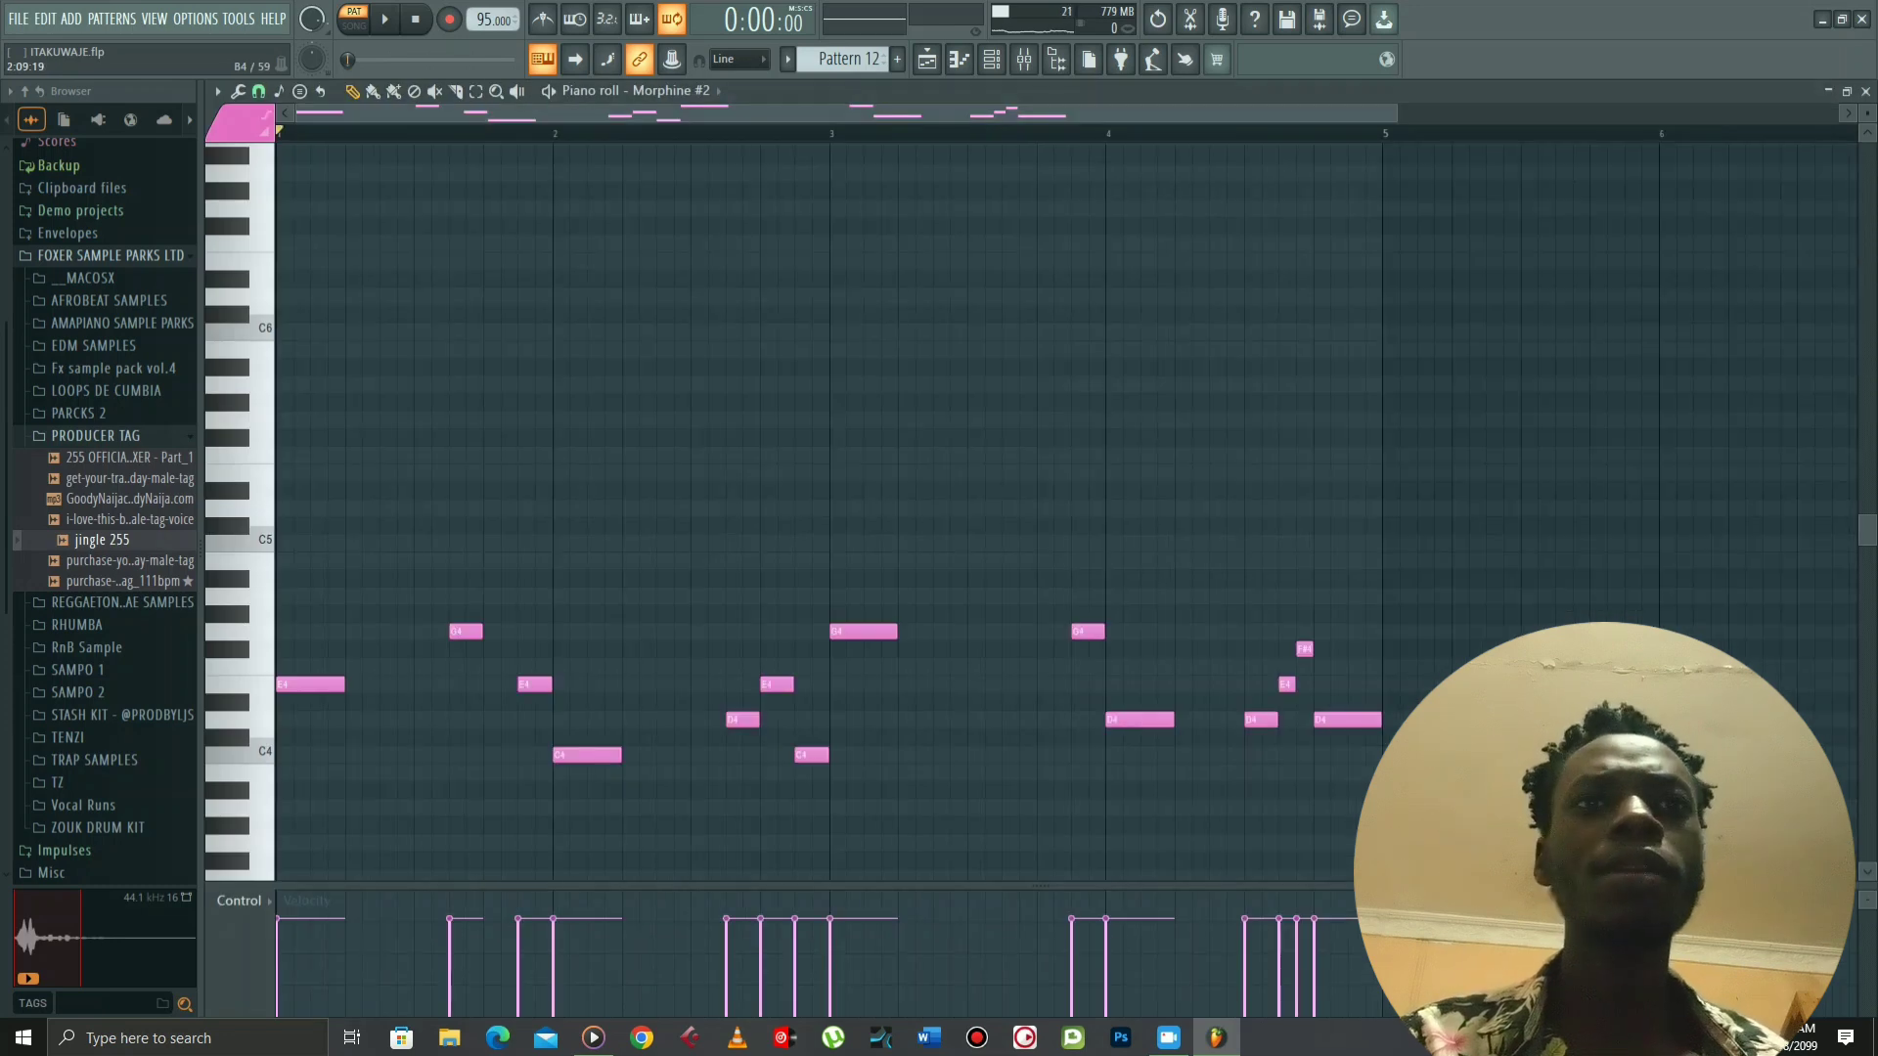
key(space)
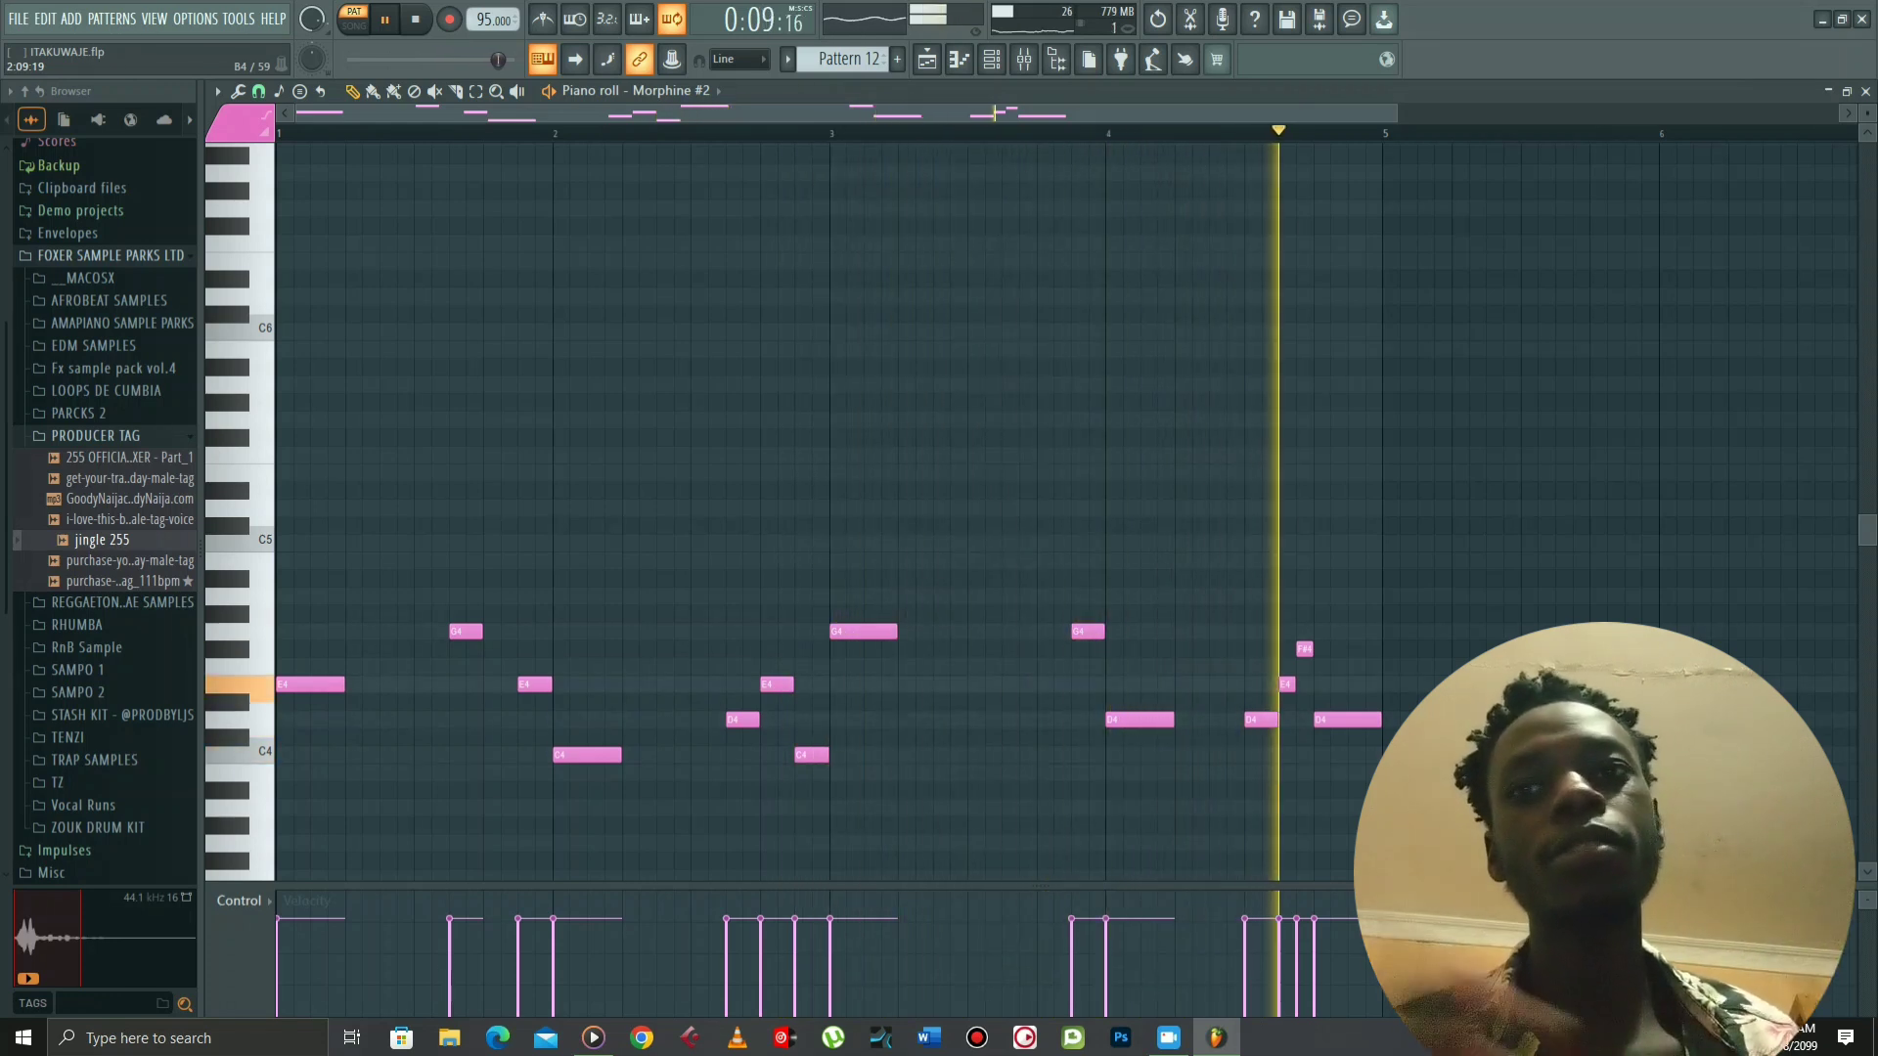
key(space)
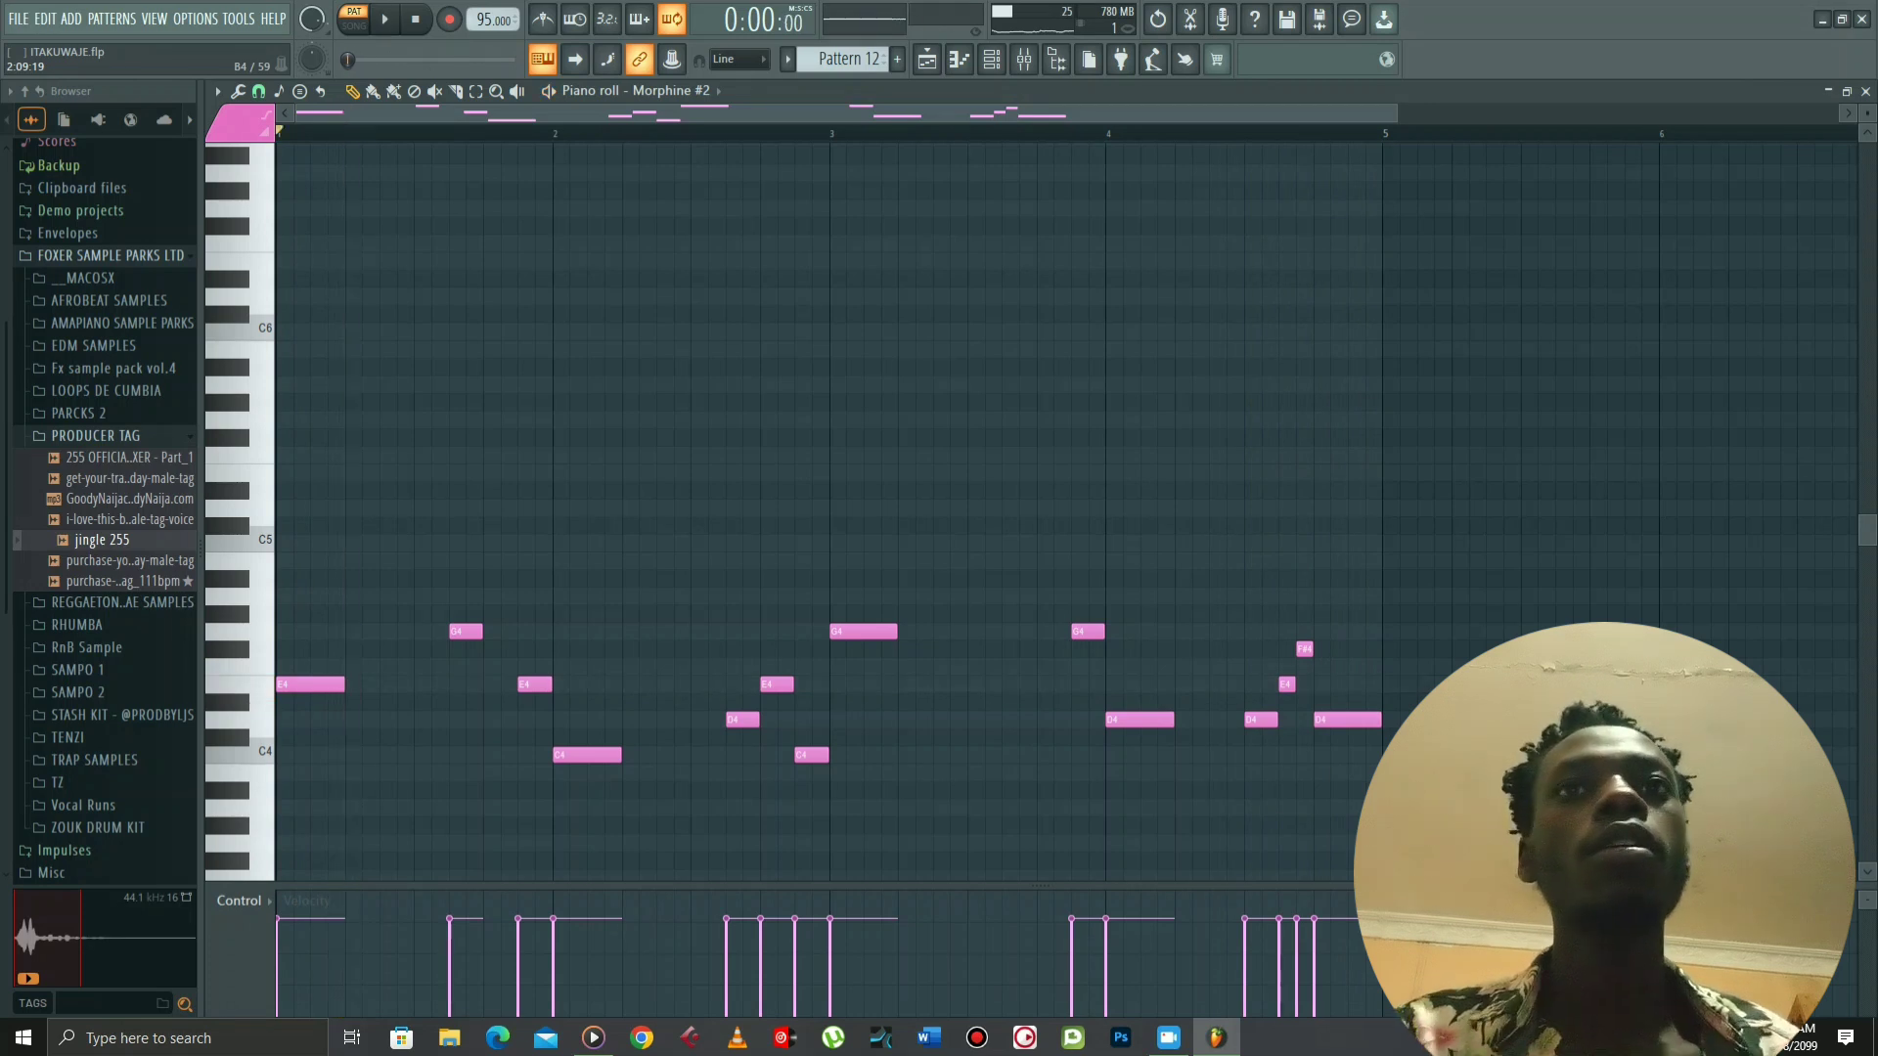
click(1865, 91)
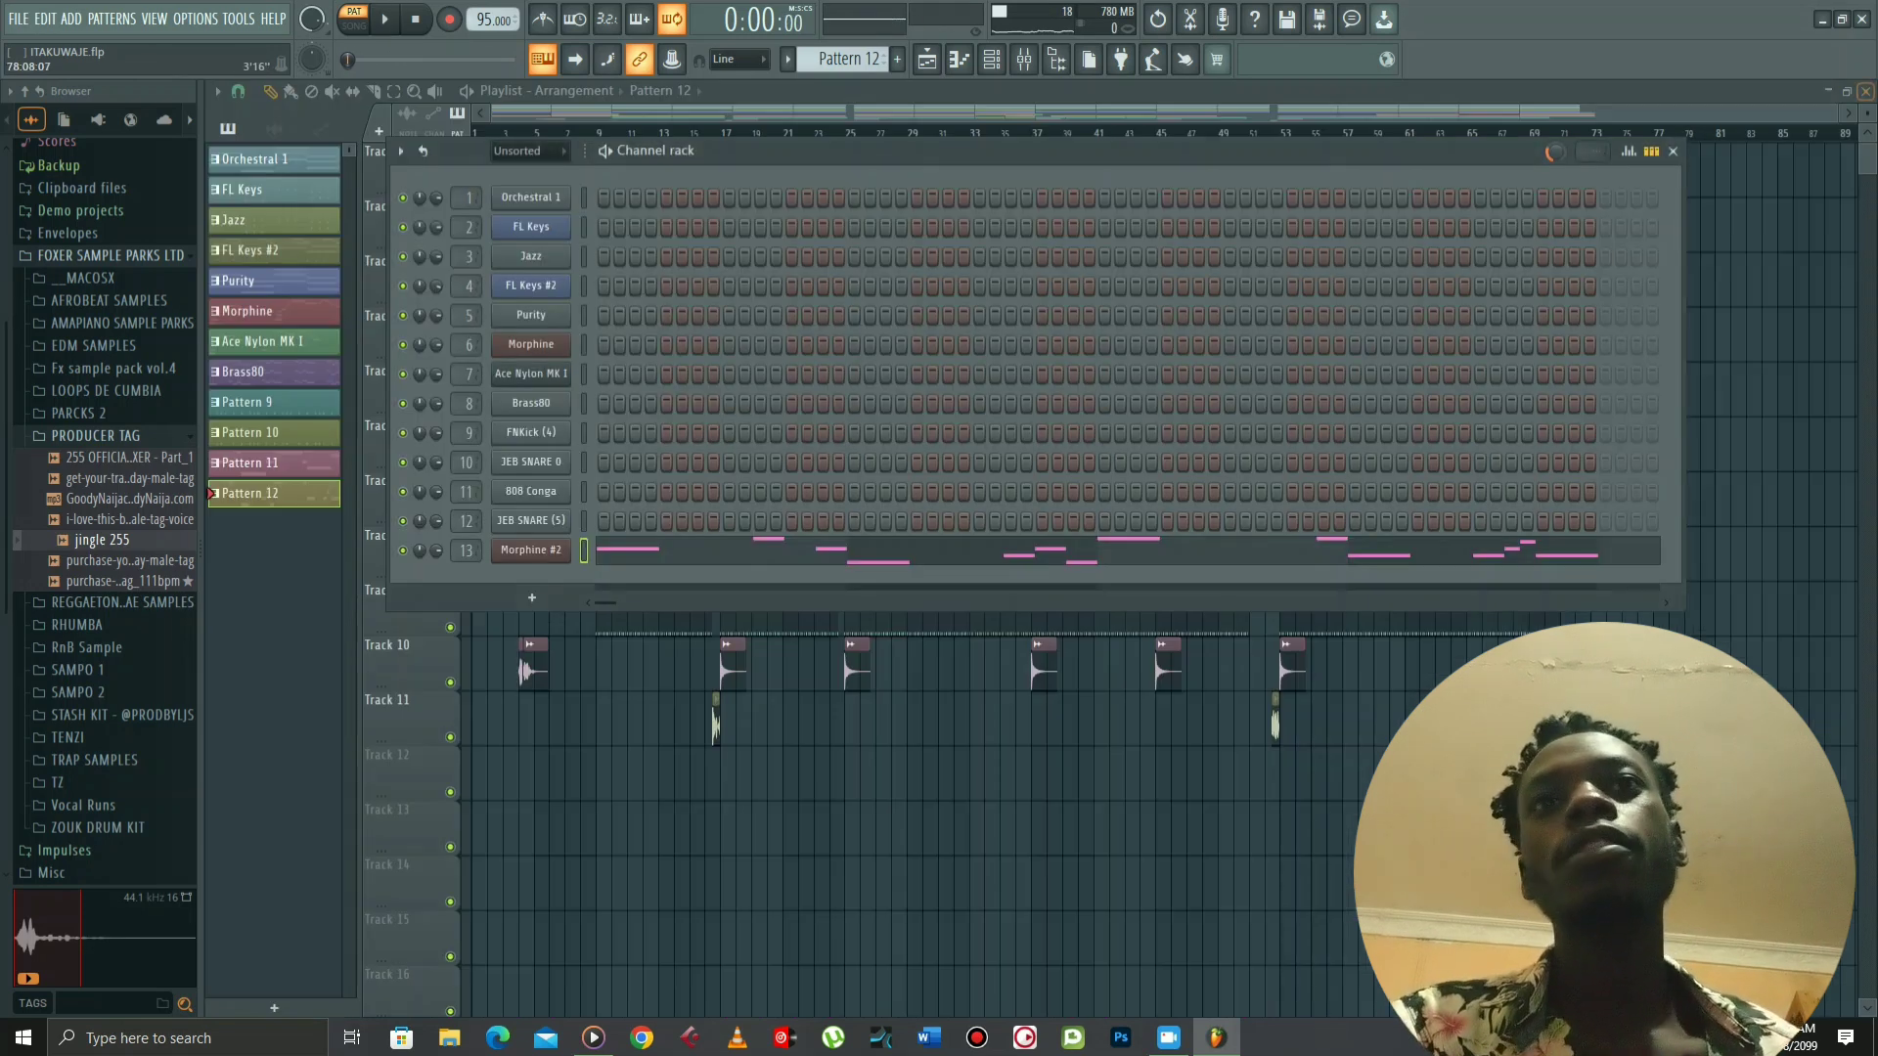
Hide the channel rack, switch playback to song mode and listen to the playlist arrangement from the start, stopping after bar 36
key(F6)
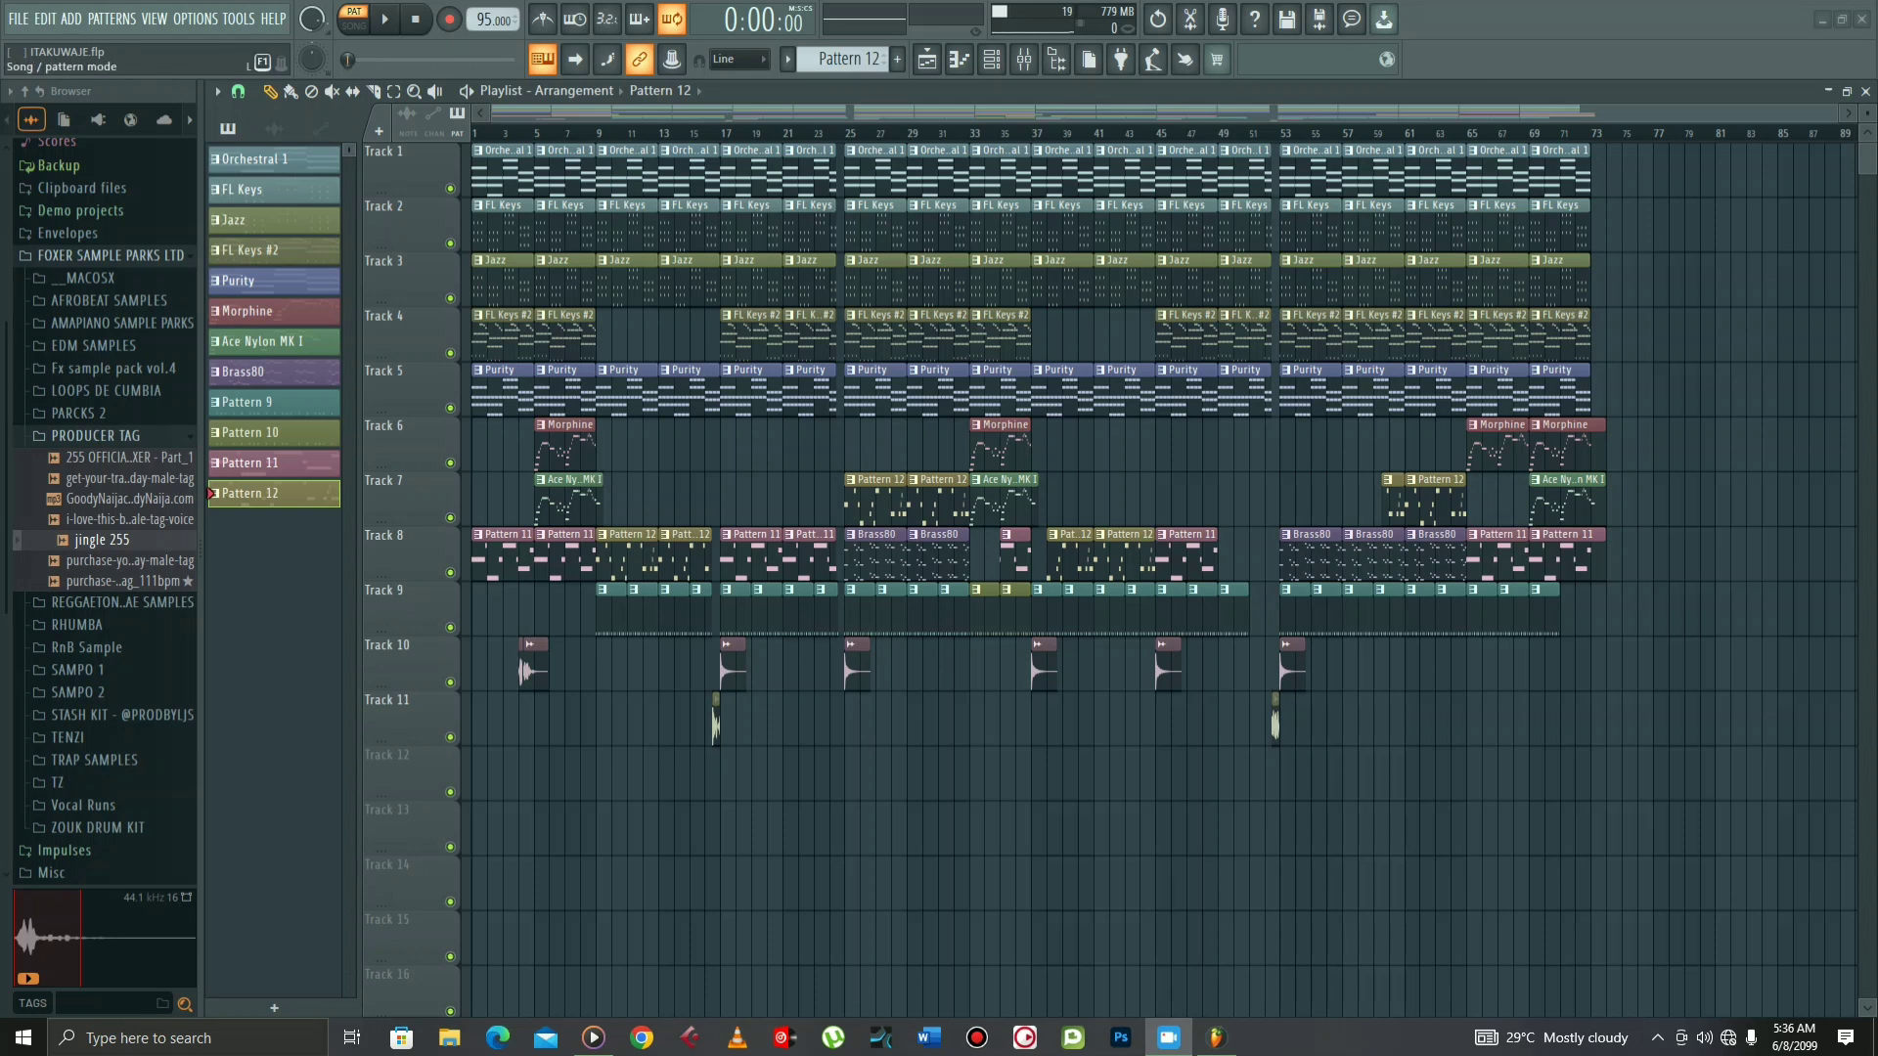
click(354, 20)
click(384, 20)
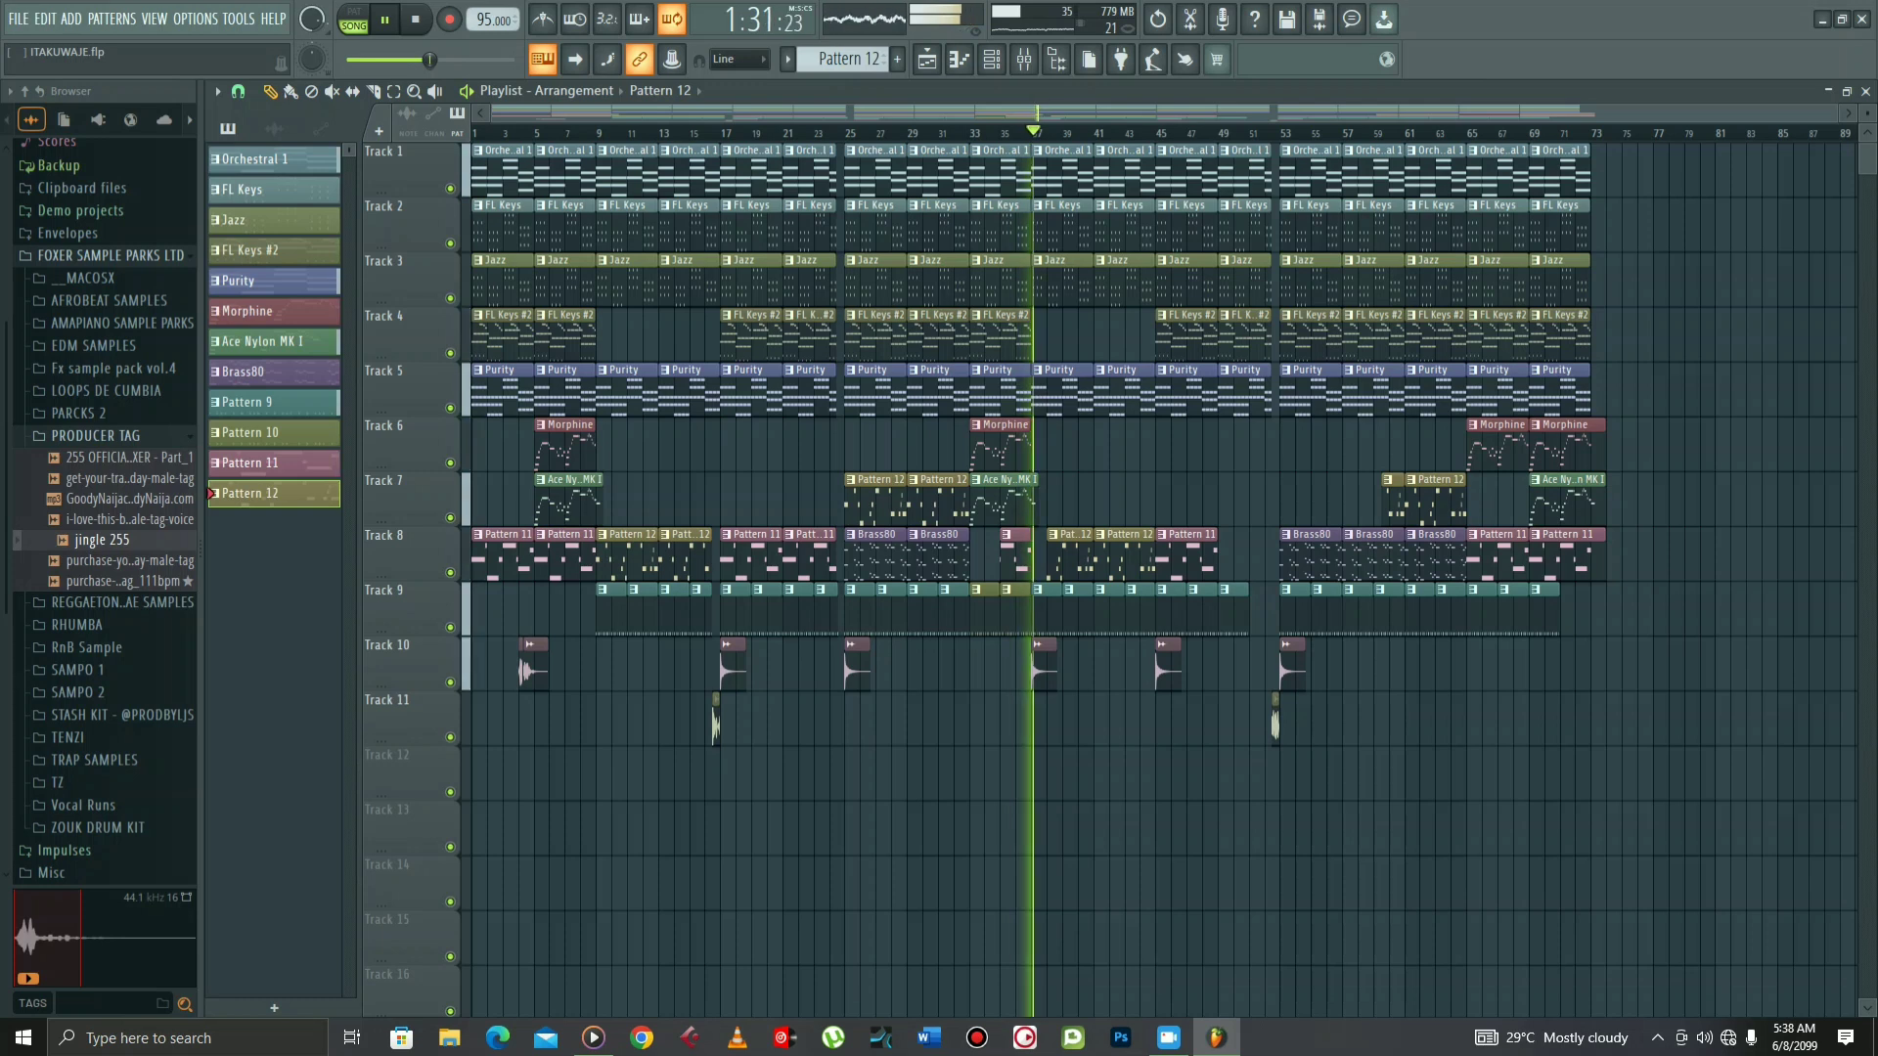
key(space)
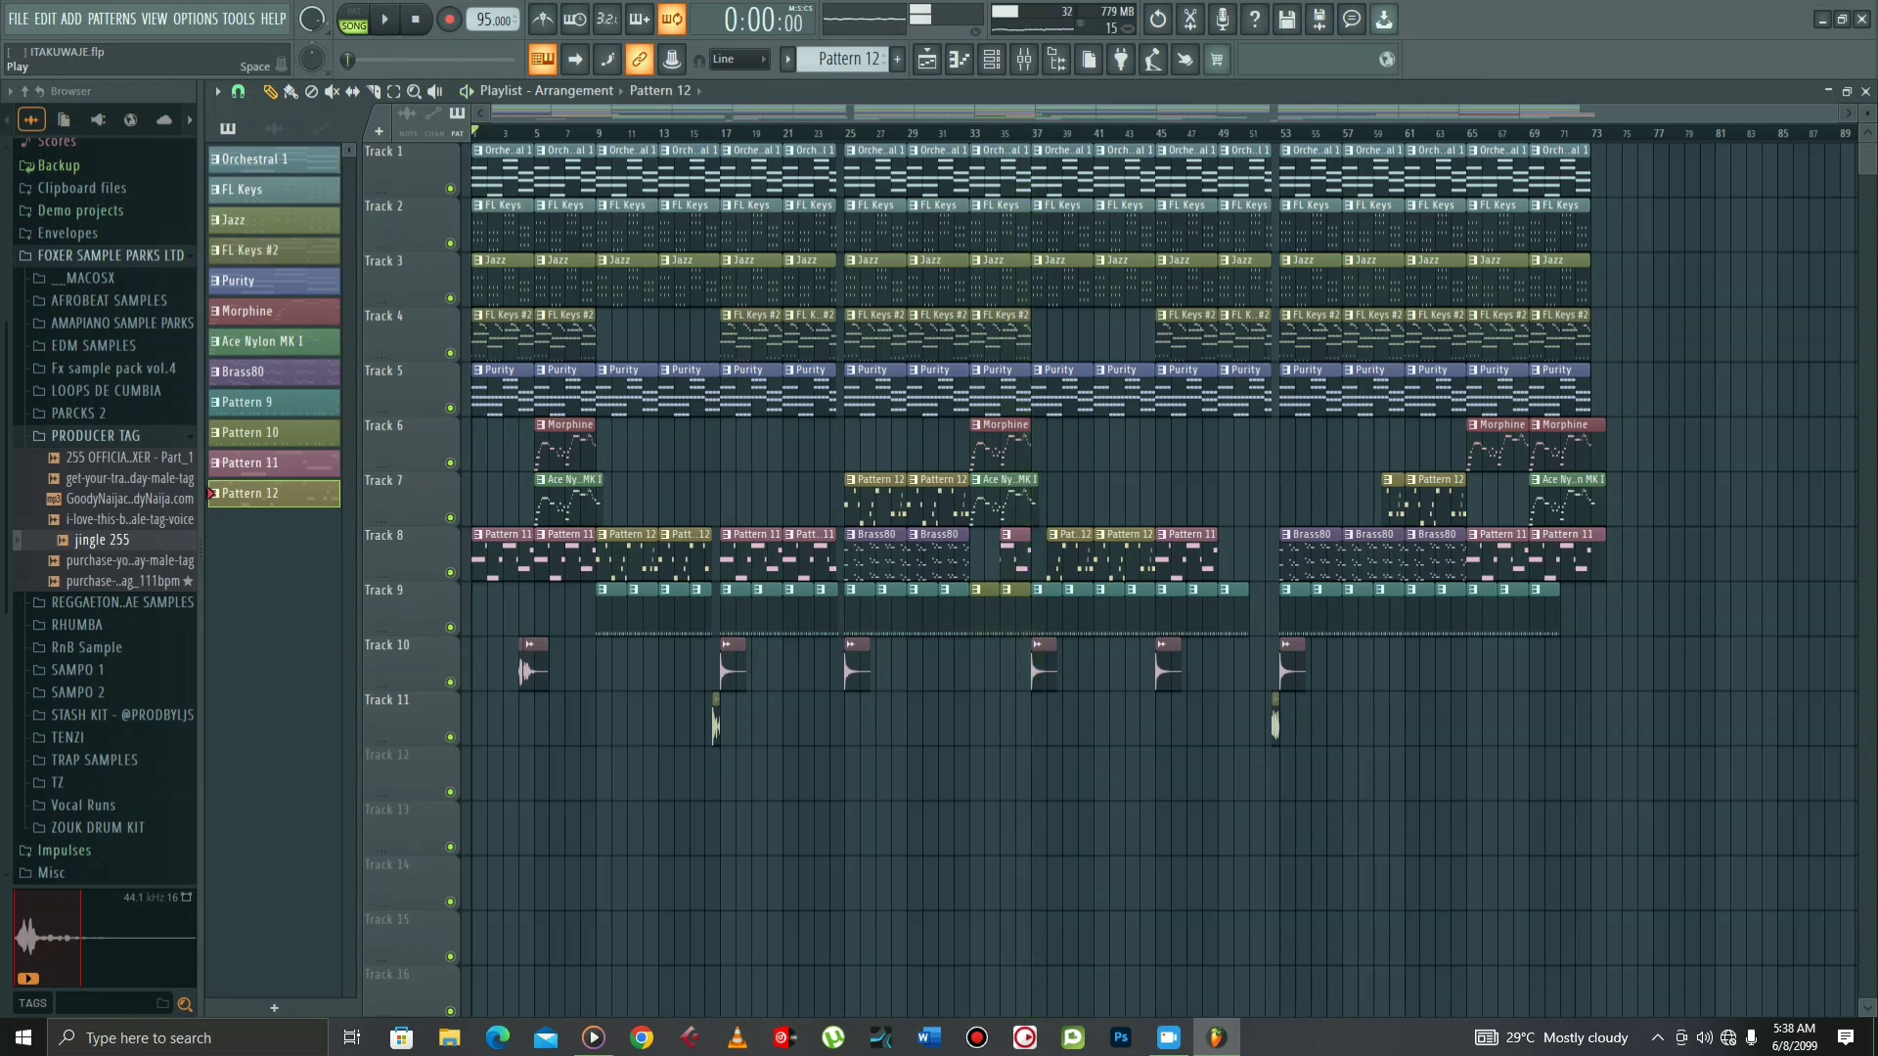